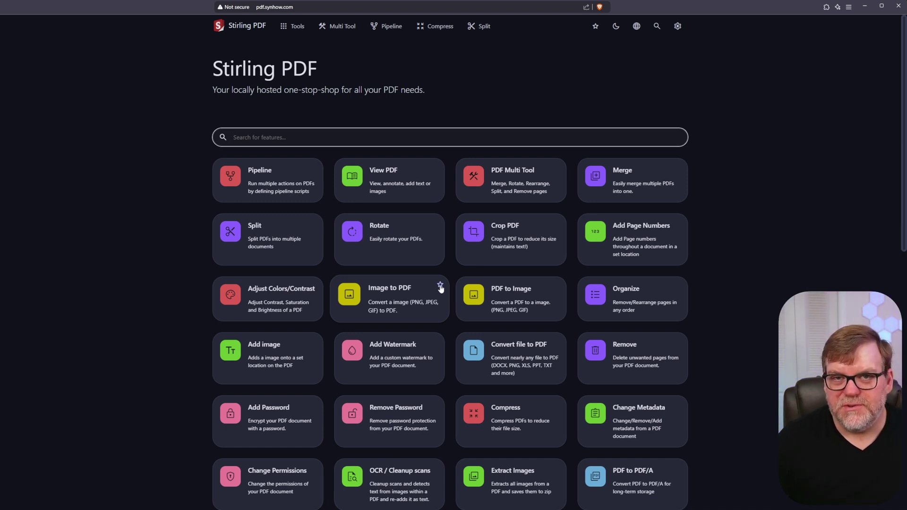
# Star the Image to PDF card so it becomes a favourite at the top of the tool list
pyautogui.click(440, 286)
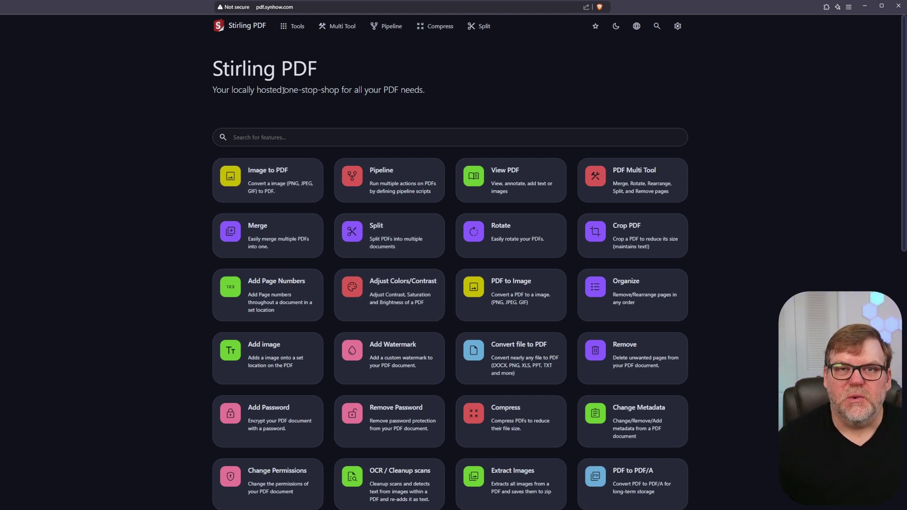
# Convert zaki-aby-closeup.jpg to PDF with Maintain Aspect Ratios, Auto rotate and Color
pyautogui.click(258, 172)
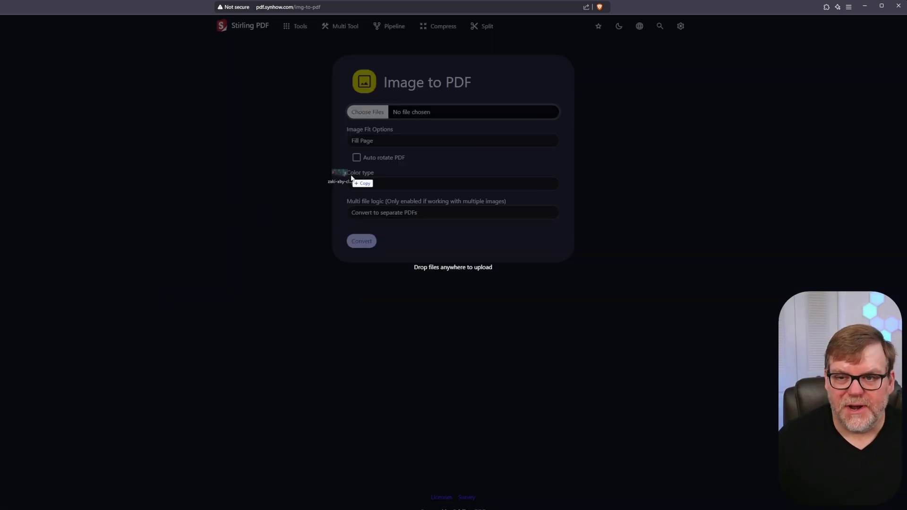
pyautogui.moveTo(334, 176); pyautogui.dragTo(406, 120)
pyautogui.click(366, 140)
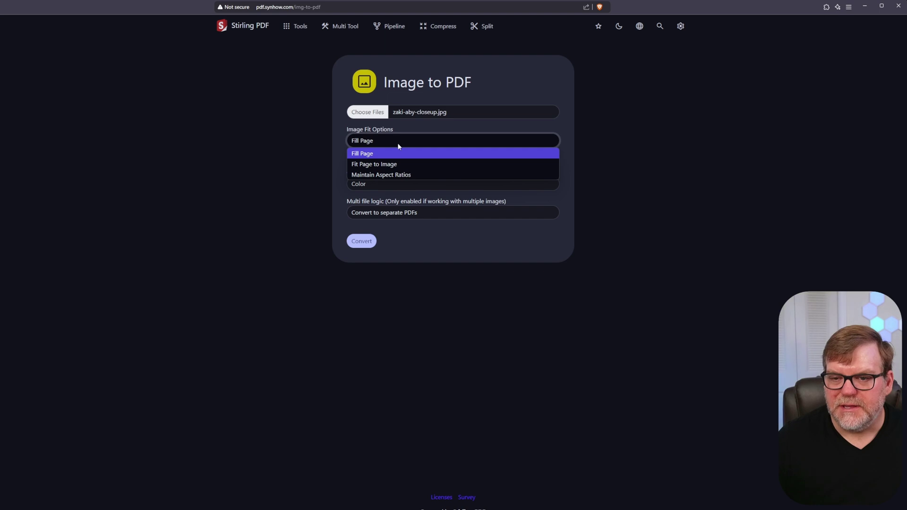
pyautogui.click(377, 175)
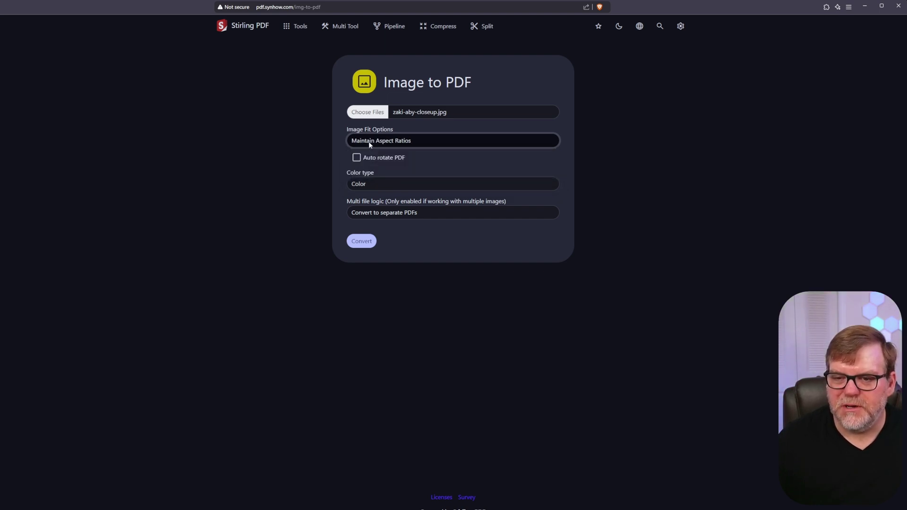
pyautogui.click(356, 158)
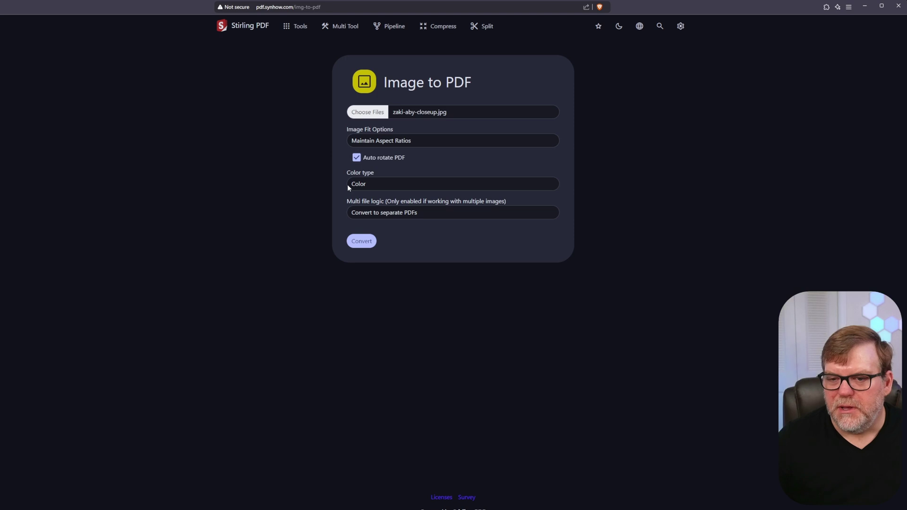
pyautogui.click(402, 186)
pyautogui.click(401, 187)
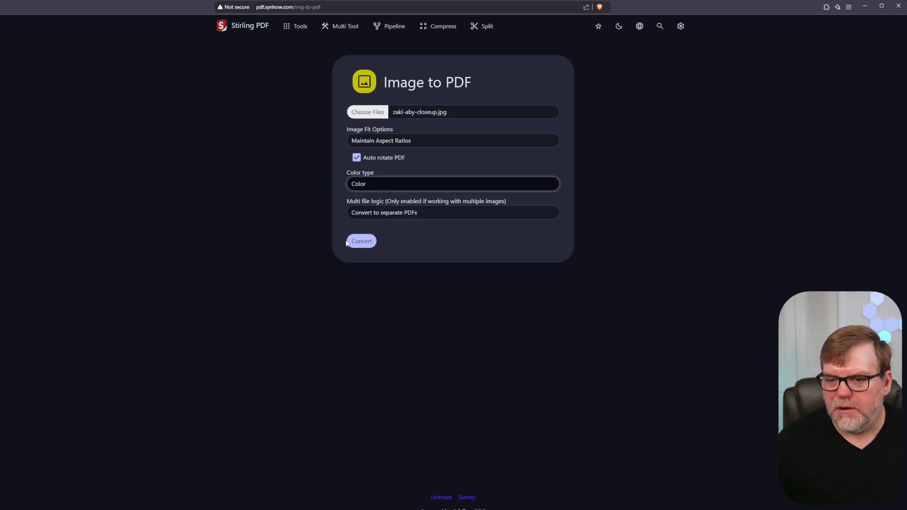
pyautogui.click(382, 213)
pyautogui.click(358, 244)
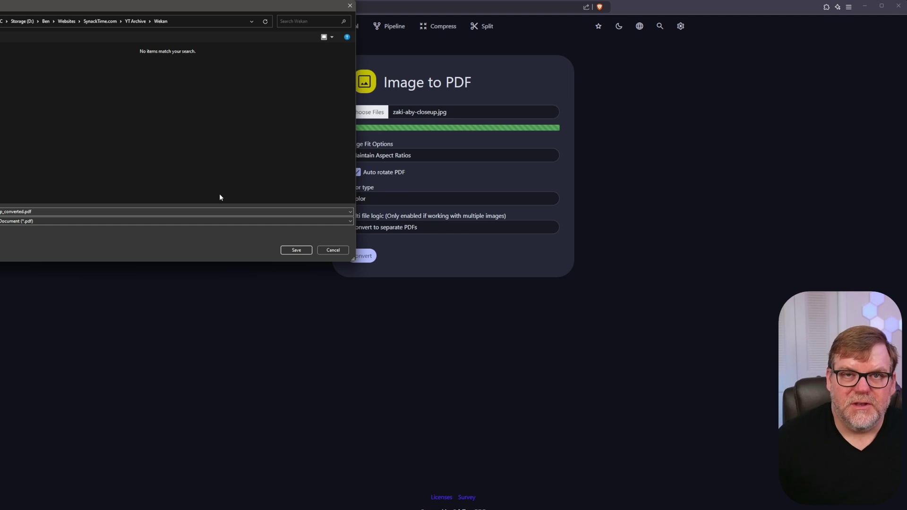
# Save the converted file as zaki-aby-closeup_converted.pdf
pyautogui.click(296, 250)
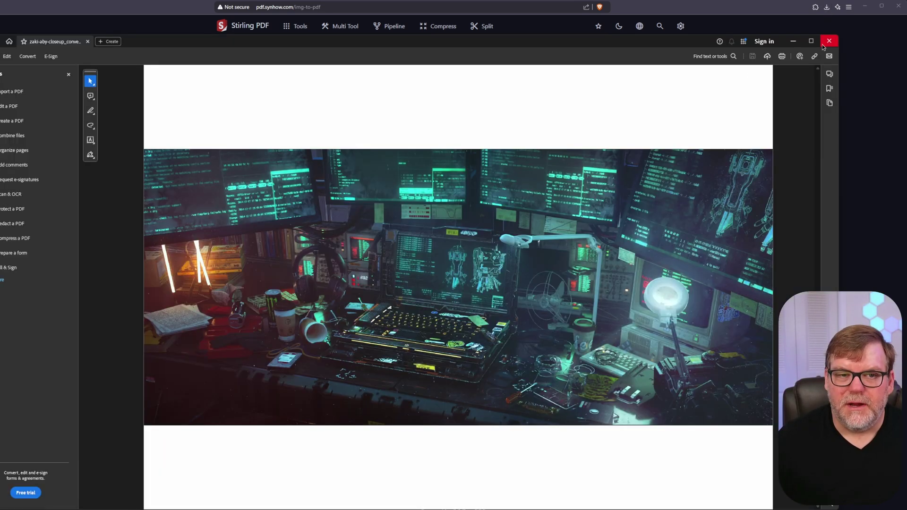
# Close Acrobat and return to the Stirling PDF tool home page
pyautogui.click(829, 41)
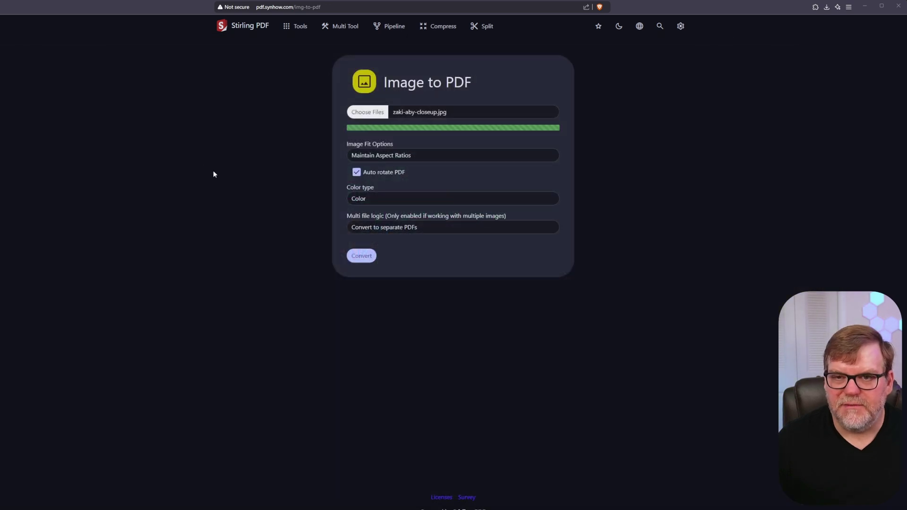
pyautogui.click(299, 26)
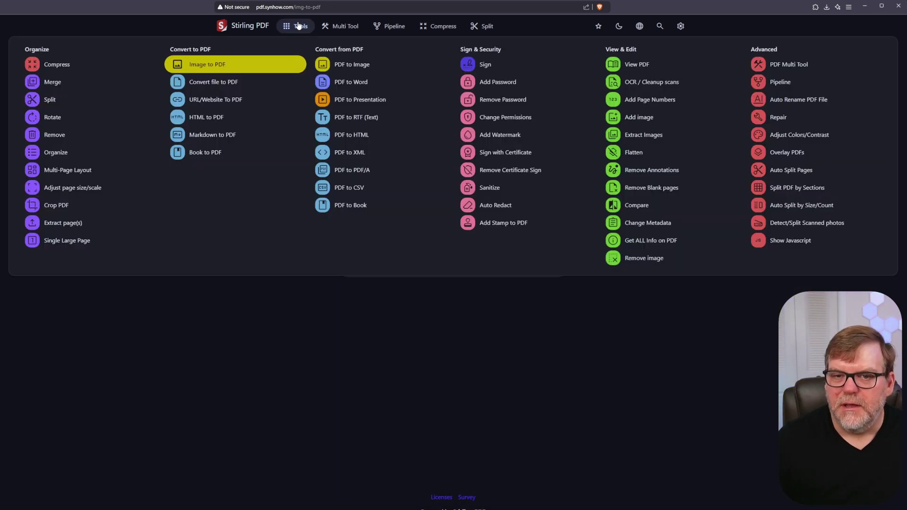
pyautogui.click(250, 26)
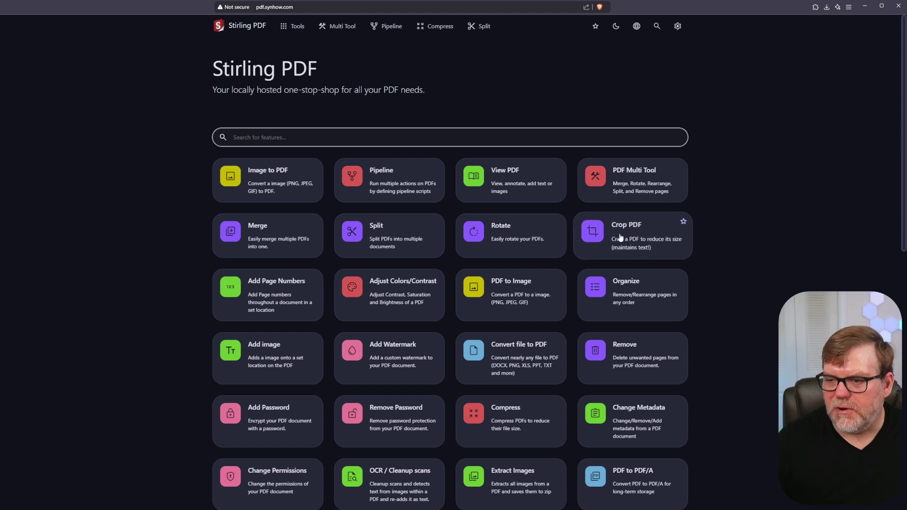
# Crop the converted PDF to a small left-side area and save zaki-aby-closeup_converted_cropped.pdf
pyautogui.click(620, 235)
pyautogui.moveTo(0, 201); pyautogui.dragTo(419, 123)
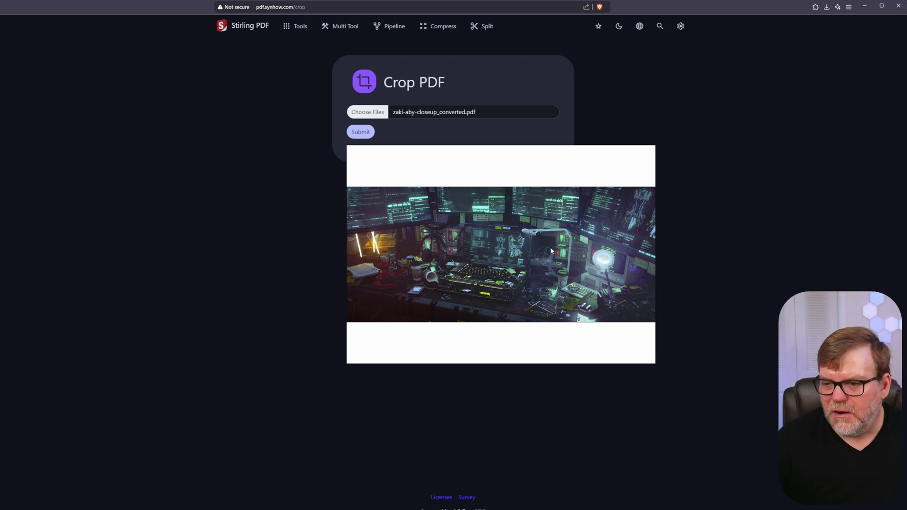
pyautogui.moveTo(366, 191); pyautogui.dragTo(637, 314)
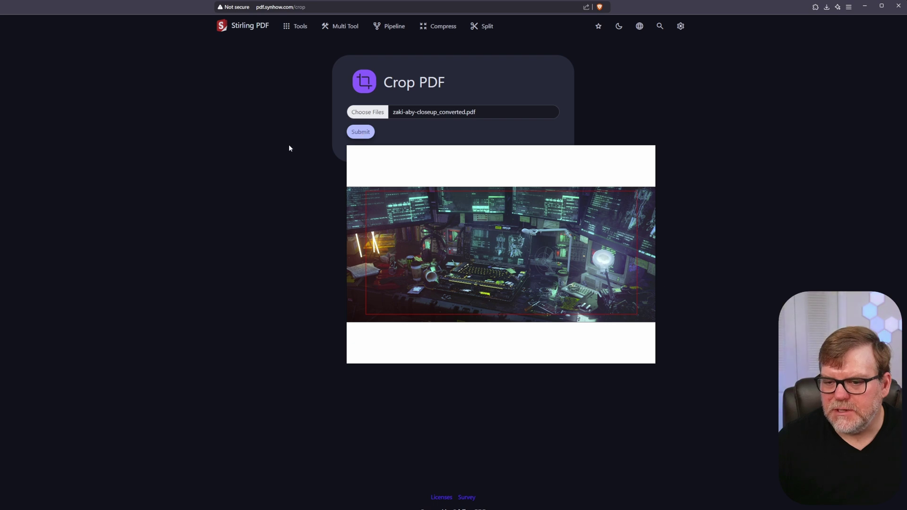
pyautogui.moveTo(397, 246); pyautogui.dragTo(443, 287)
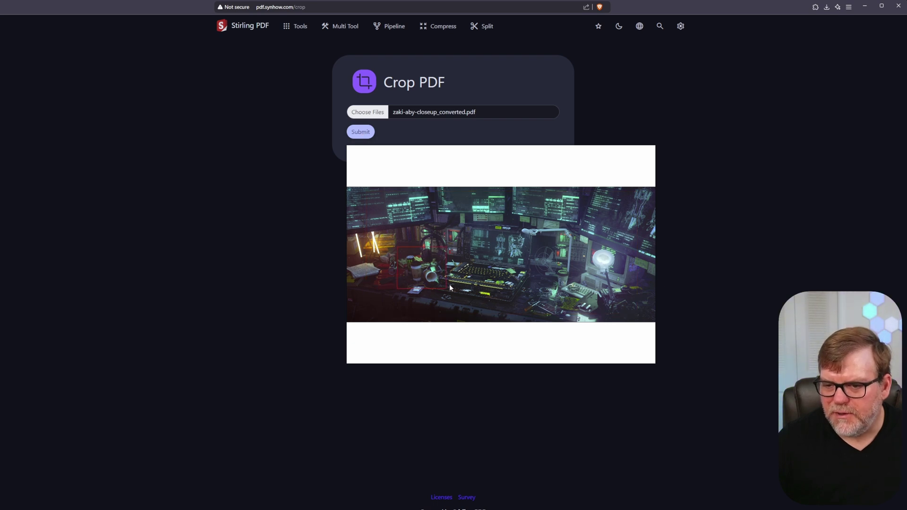
pyautogui.click(366, 132)
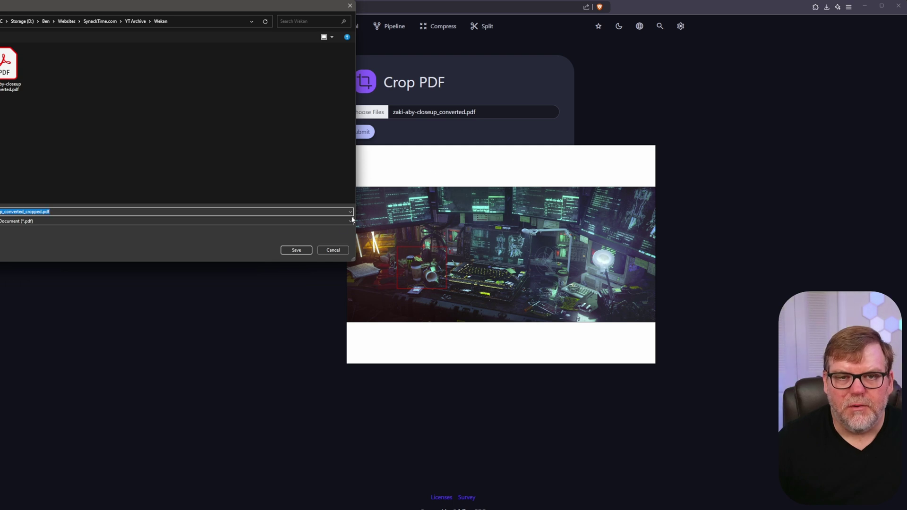
pyautogui.click(298, 253)
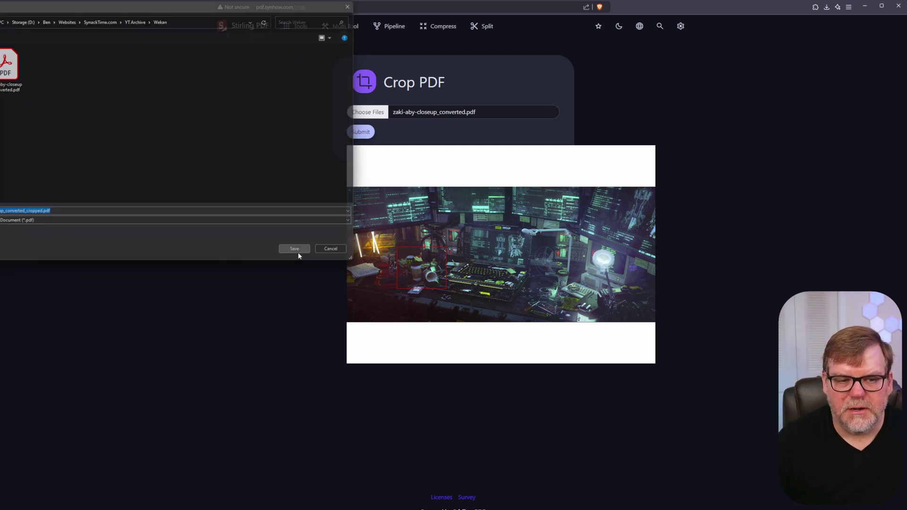
# Open the downloaded cropped PDF to inspect the result
pyautogui.click(762, 46)
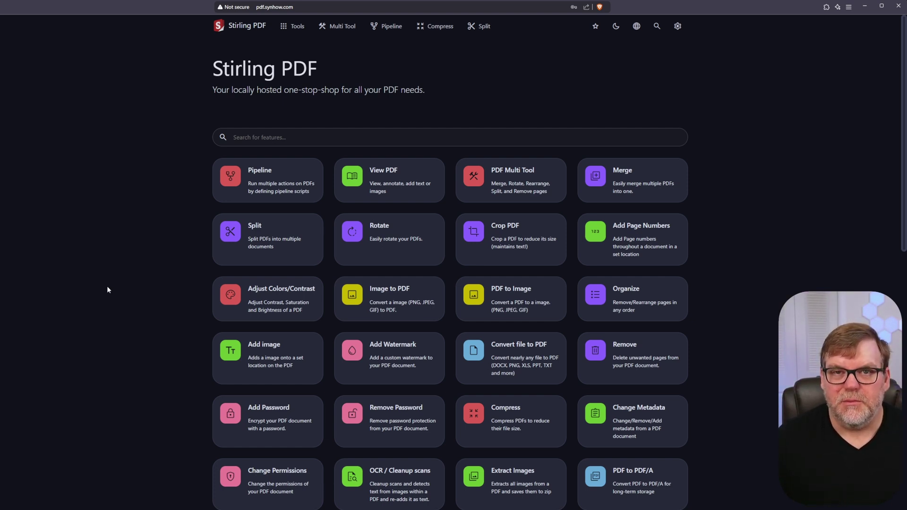
# Find Auto Redact by searching 'red', enter 'sample' to redact, and preview c4611_sample_explain.pdf
pyautogui.click(333, 129)
pyautogui.write('re')
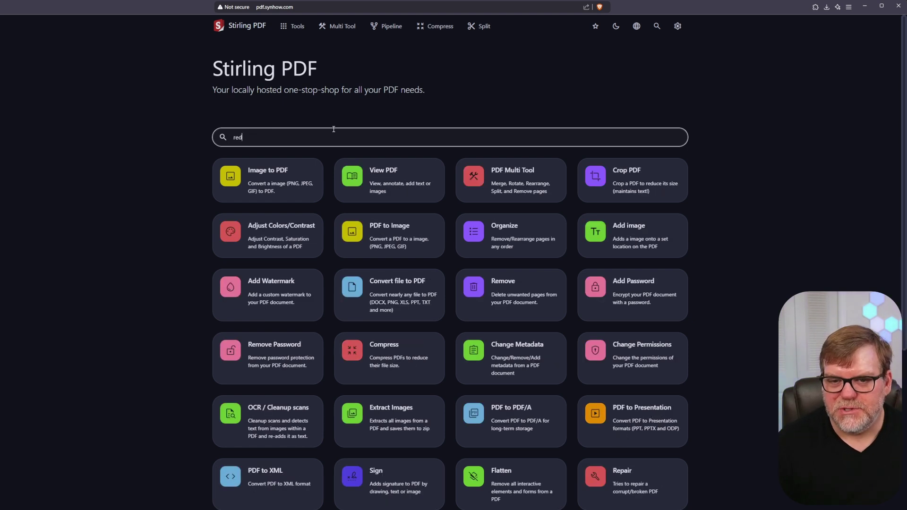
pyautogui.write('d')
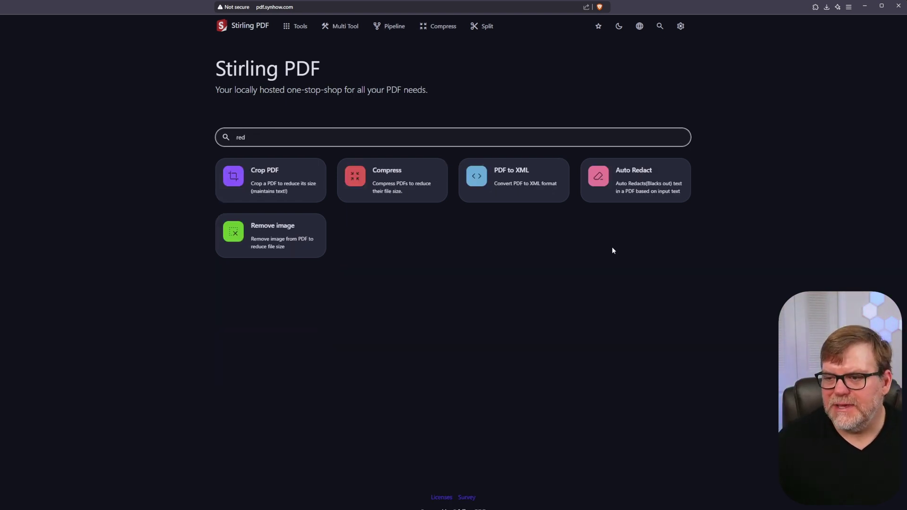
pyautogui.click(611, 181)
pyautogui.click(384, 159)
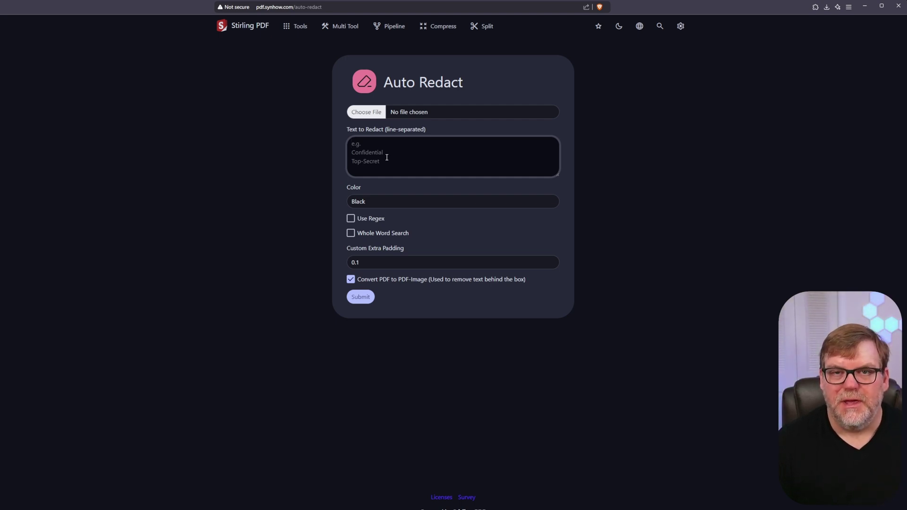
pyautogui.write('sample')
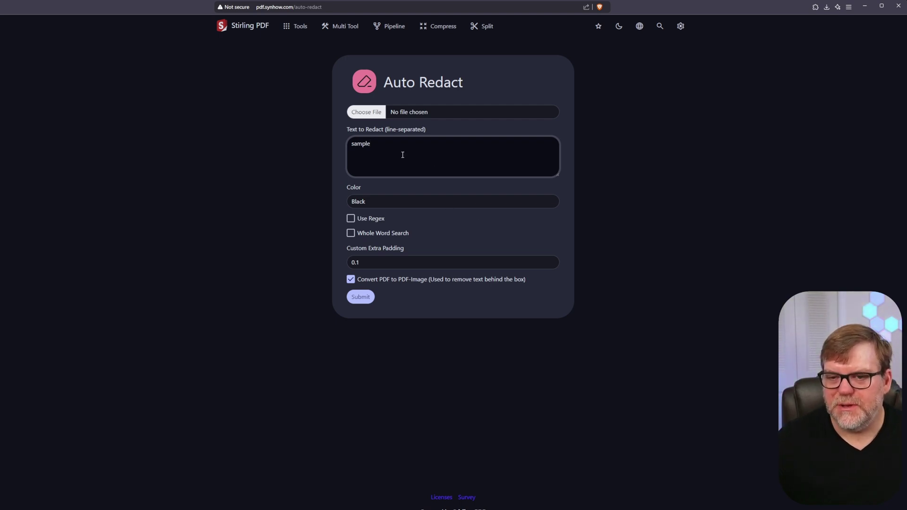
pyautogui.moveTo(0, 151); pyautogui.dragTo(336, 145)
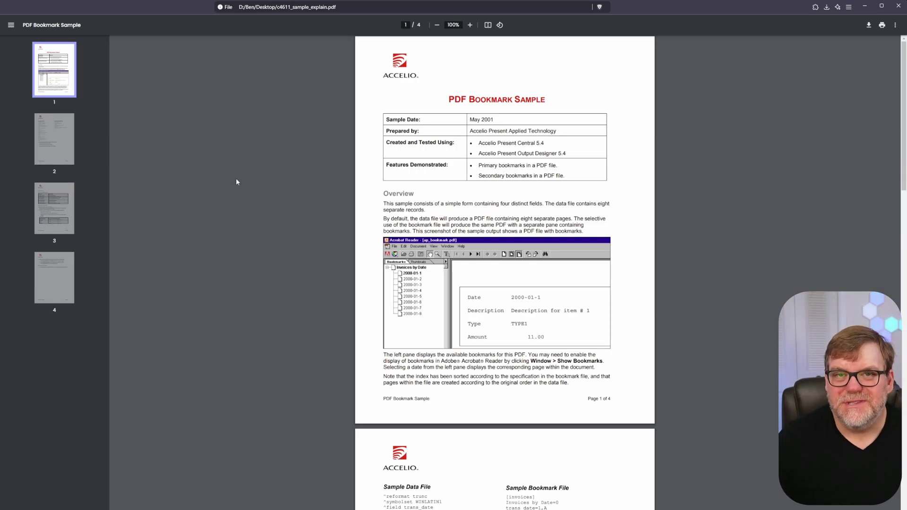
# Look over the sample PDF, then attach c4611_sample_explain.pdf to the Auto Redact form
pyautogui.scroll(-8, 439, 205)
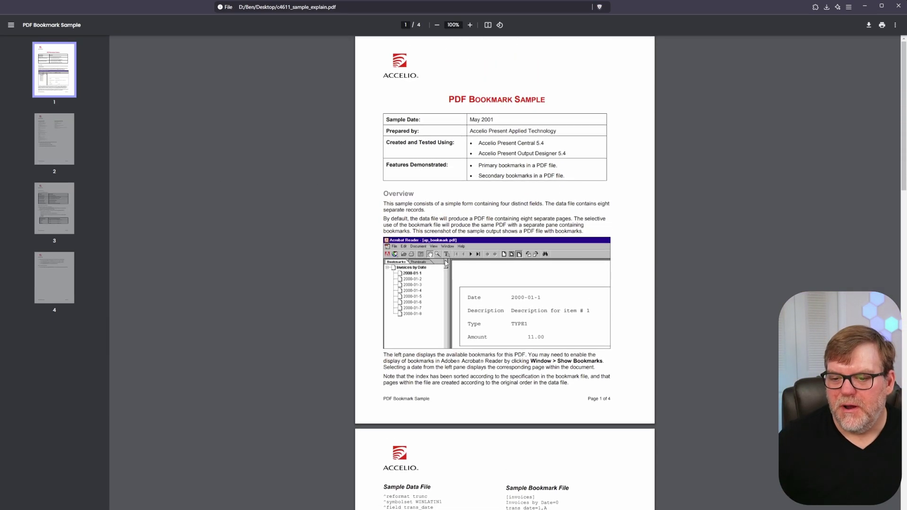
pyautogui.scroll(8, 424, 298)
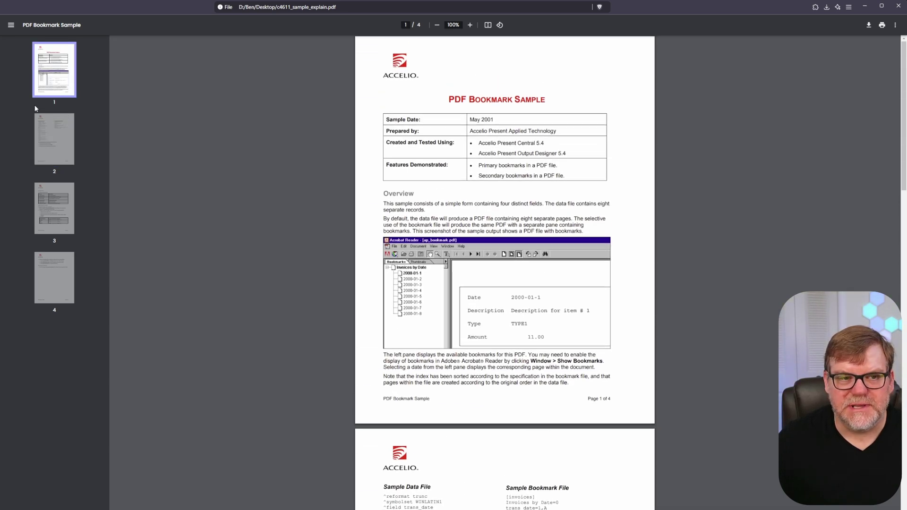
pyautogui.hotkey('ctrl', 'w')
pyautogui.moveTo(329, 173); pyautogui.dragTo(371, 116)
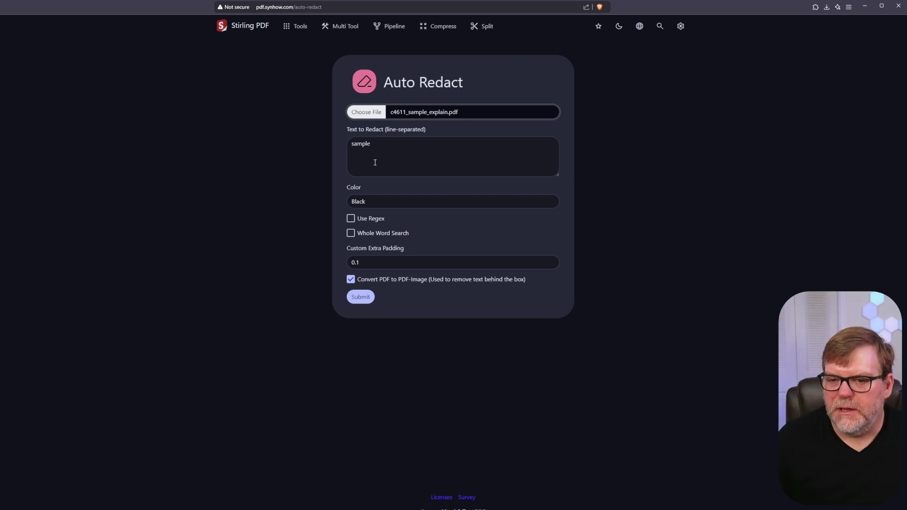
# Submit the redaction of 'sample' in c4611_sample_explain.pdf
pyautogui.click(359, 297)
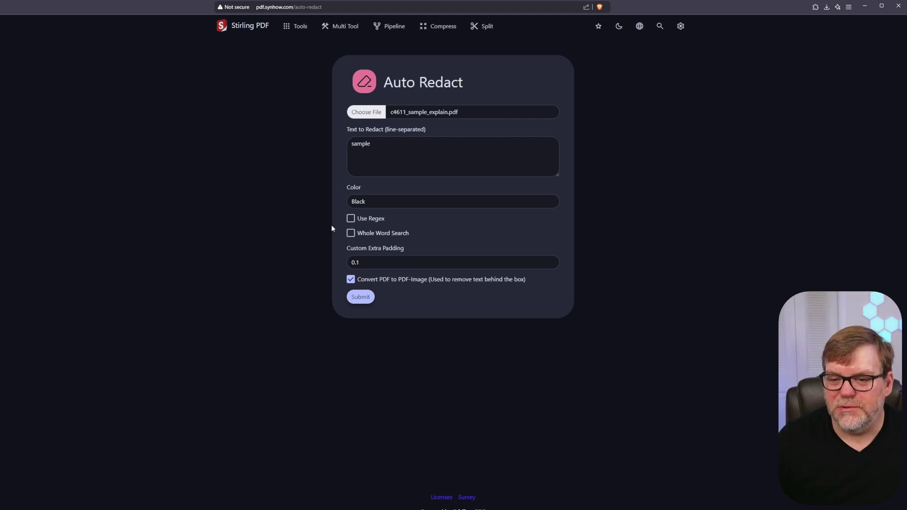
# Open redacted.pdf from the downloads and scroll through its first page
pyautogui.click(756, 40)
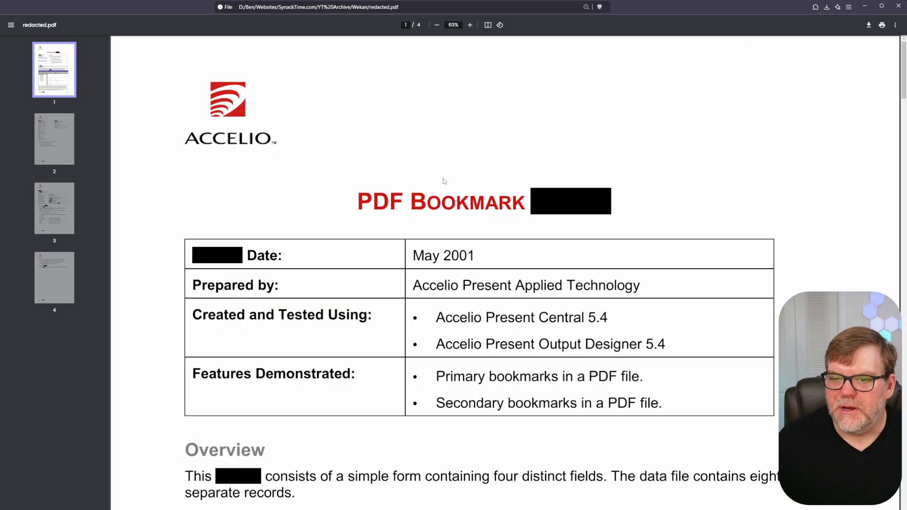
pyautogui.scroll(-3, 305, 351)
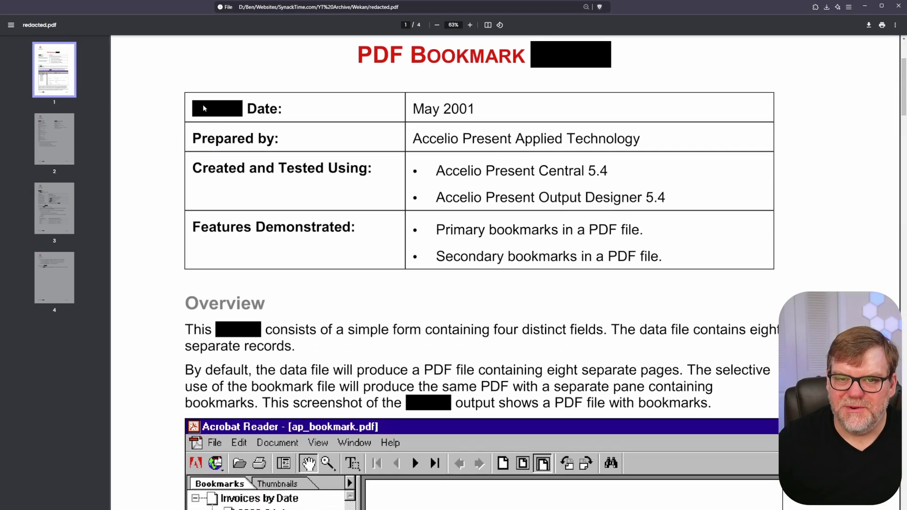
pyautogui.scroll(-3, 322, 385)
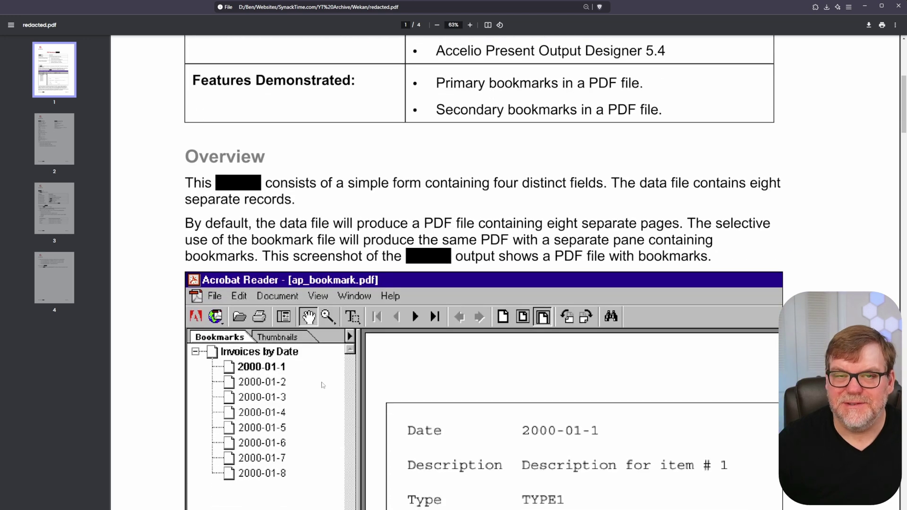
pyautogui.scroll(-4, 369, 389)
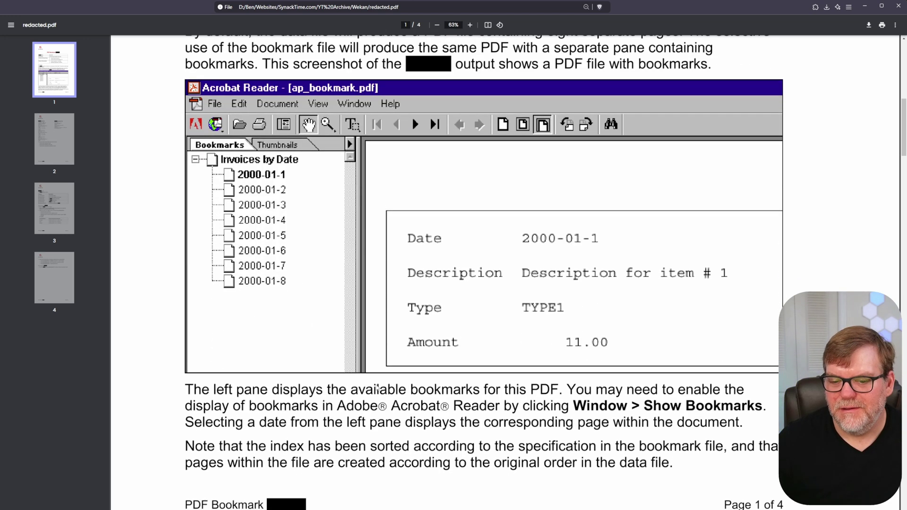
pyautogui.scroll(-5, 377, 388)
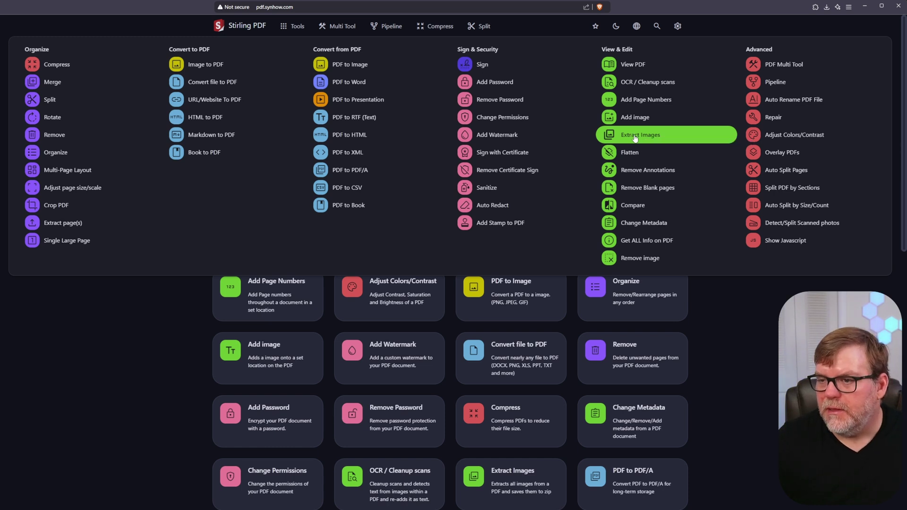
# Extract the PNG images from c4611_sample_explain.pdf and save c4611_sample_explain_extracted-images.zip
pyautogui.click(631, 137)
pyautogui.click(368, 112)
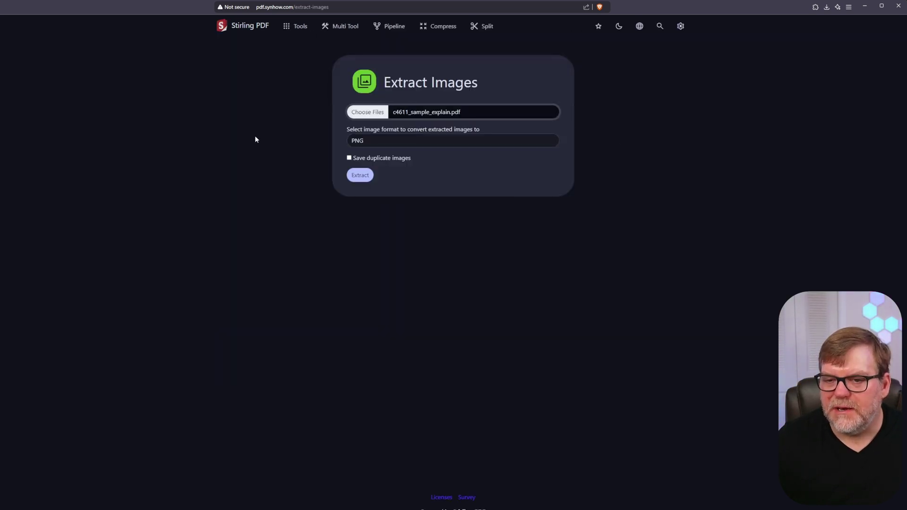
pyautogui.click(364, 180)
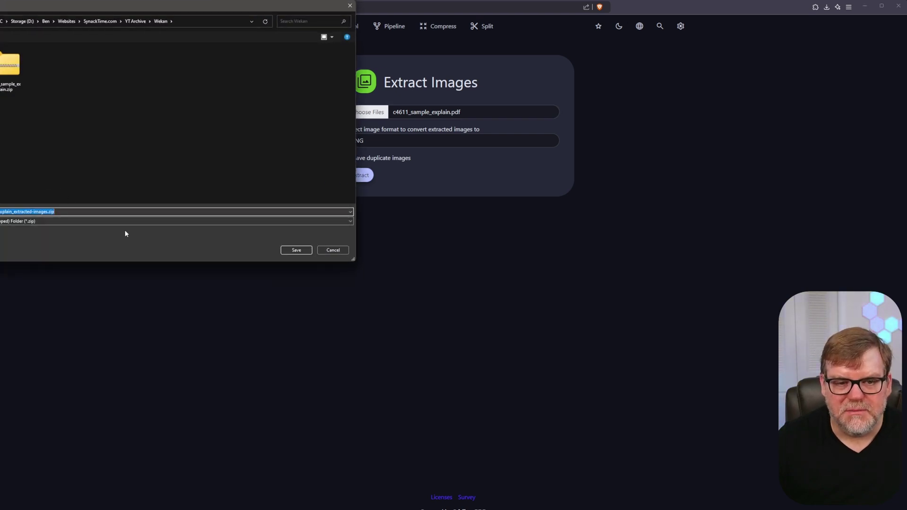
pyautogui.click(302, 250)
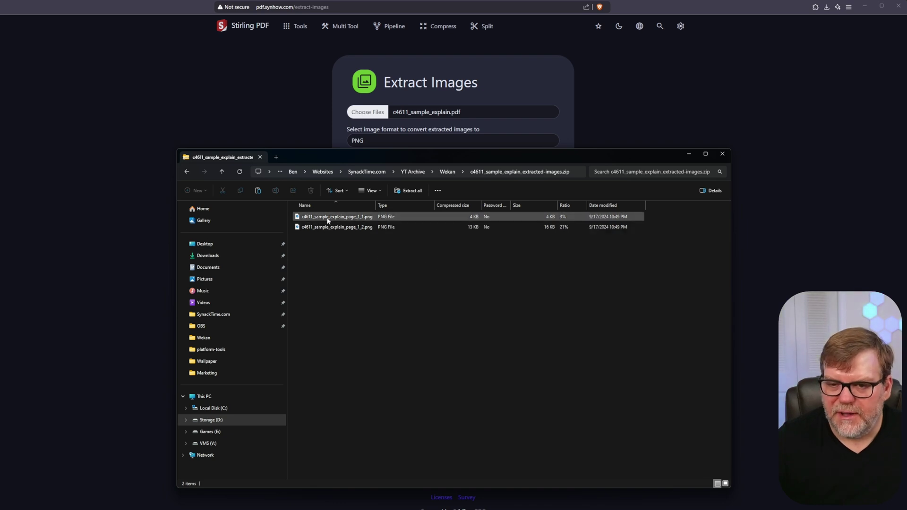
# Preview the Accelio logo and Acrobat screenshot PNGs, then reopen Stirling PDF's full Tools menu
pyautogui.doubleClick(330, 217)
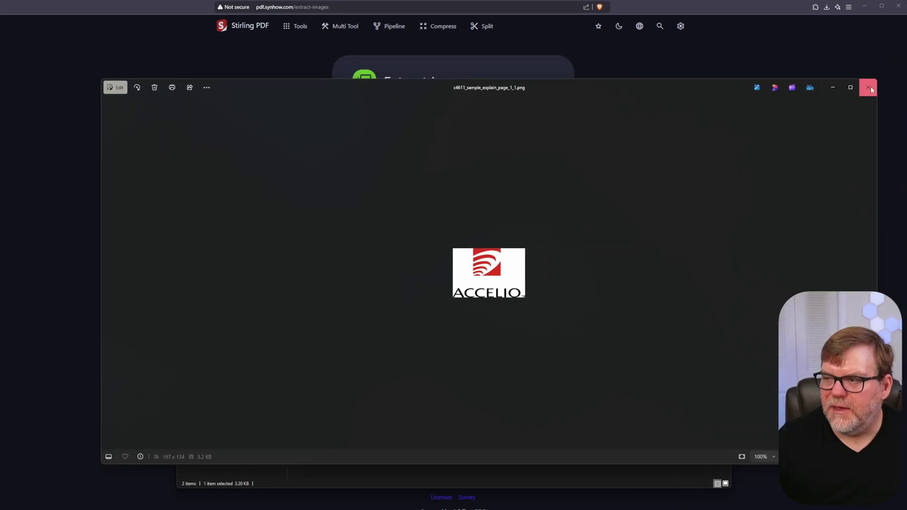
pyautogui.click(868, 87)
pyautogui.doubleClick(325, 229)
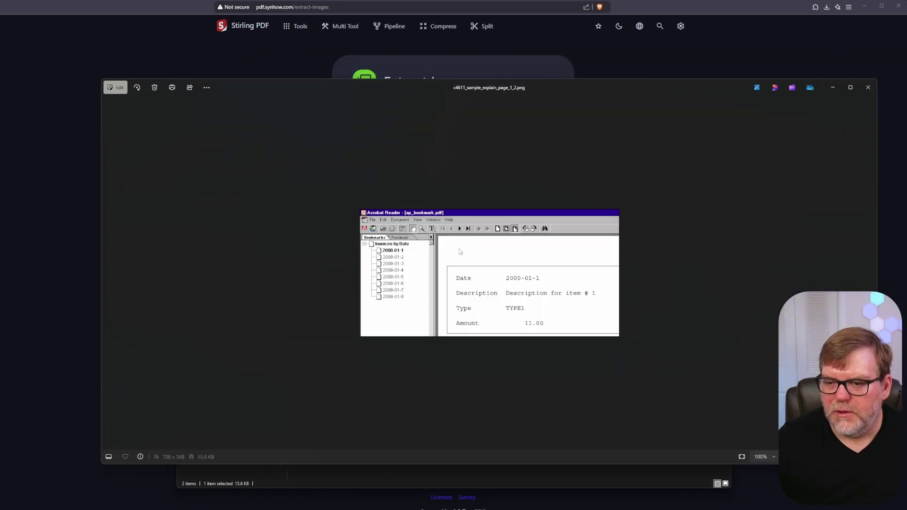
pyautogui.click(868, 88)
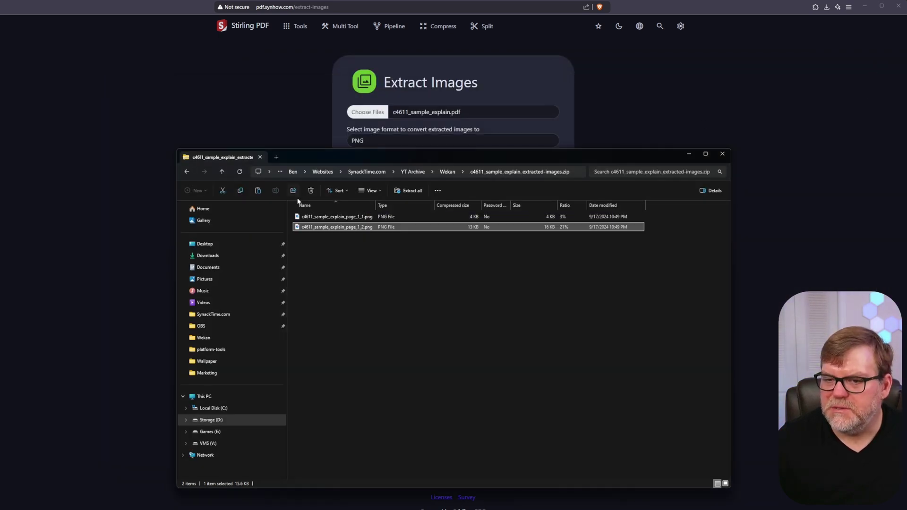
pyautogui.click(165, 145)
pyautogui.click(288, 27)
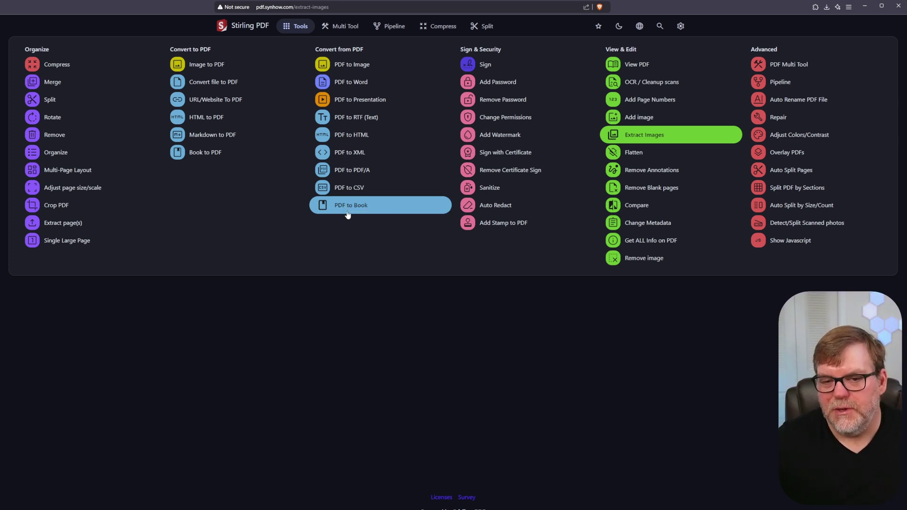
# Return to the Stirling PDF home page and choose Convert file to PDF from Tools
pyautogui.click(242, 26)
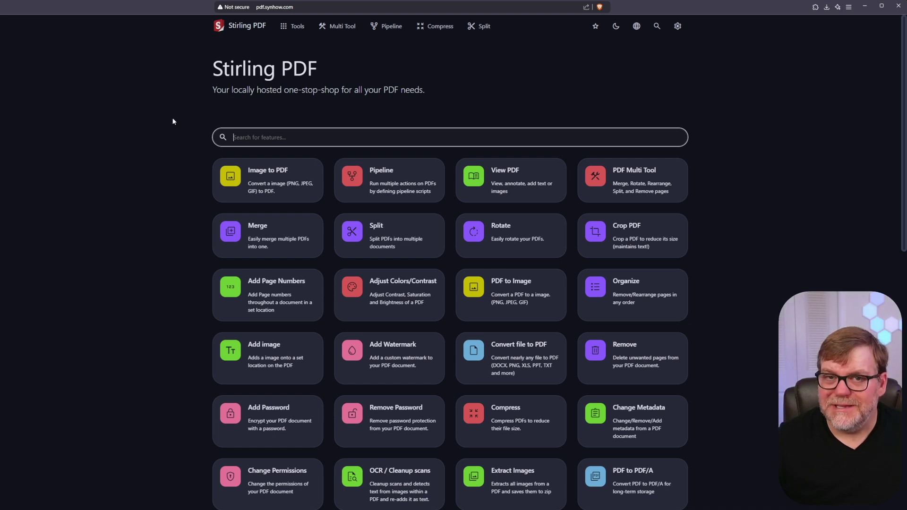
pyautogui.click(294, 26)
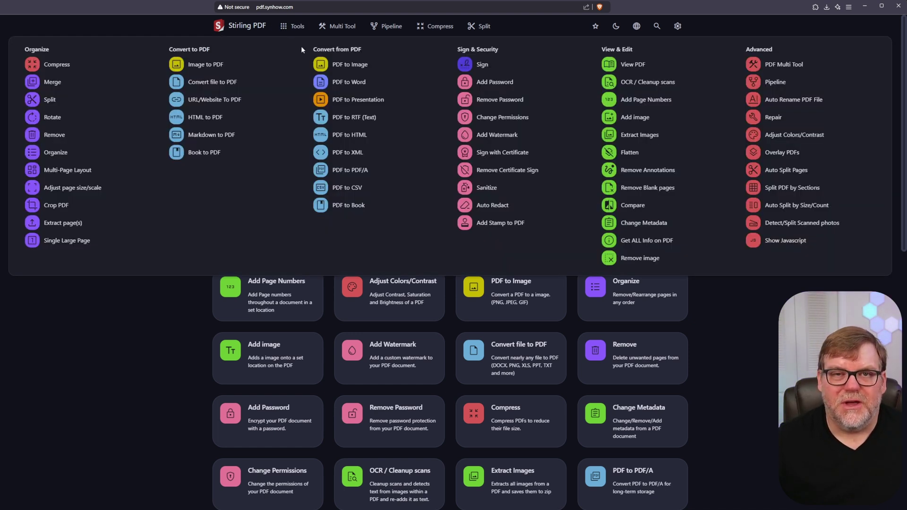
pyautogui.click(211, 82)
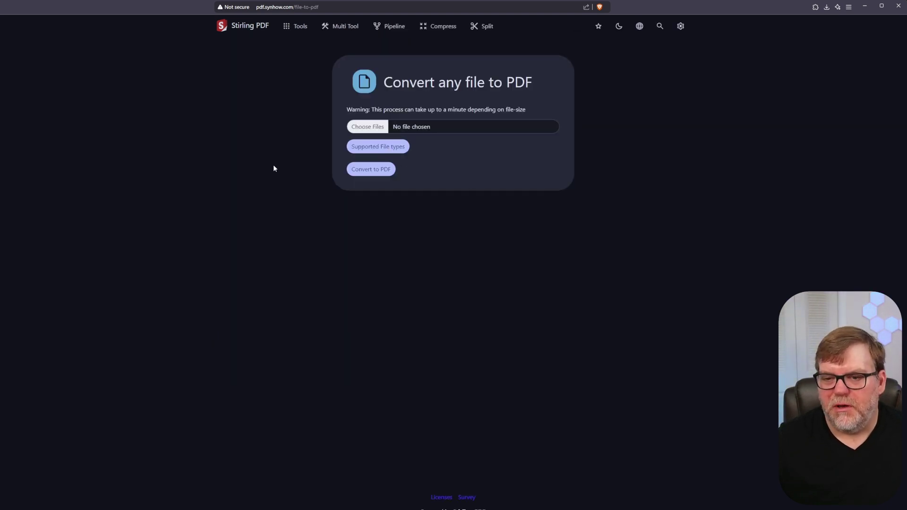
# Expand the Supported File types list for file-to-PDF conversion, then browse the Tools menu again
pyautogui.click(381, 146)
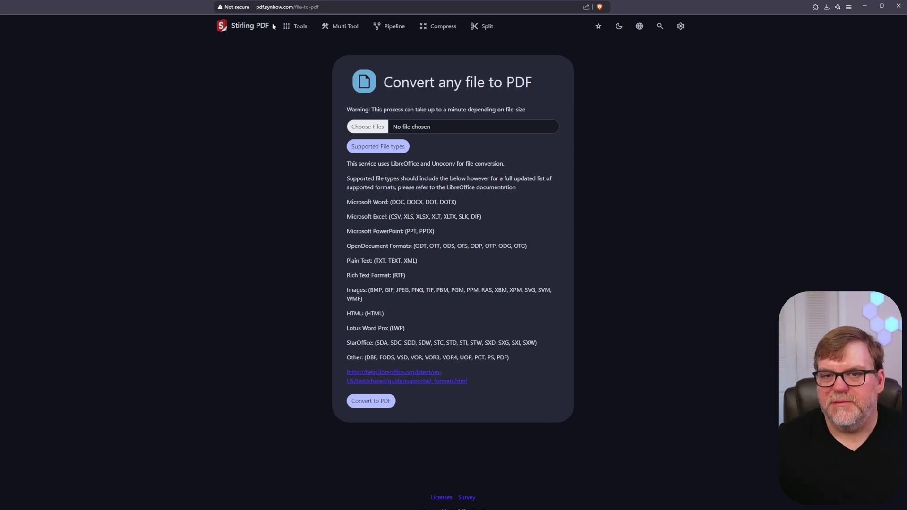
pyautogui.click(295, 26)
pyautogui.click(498, 355)
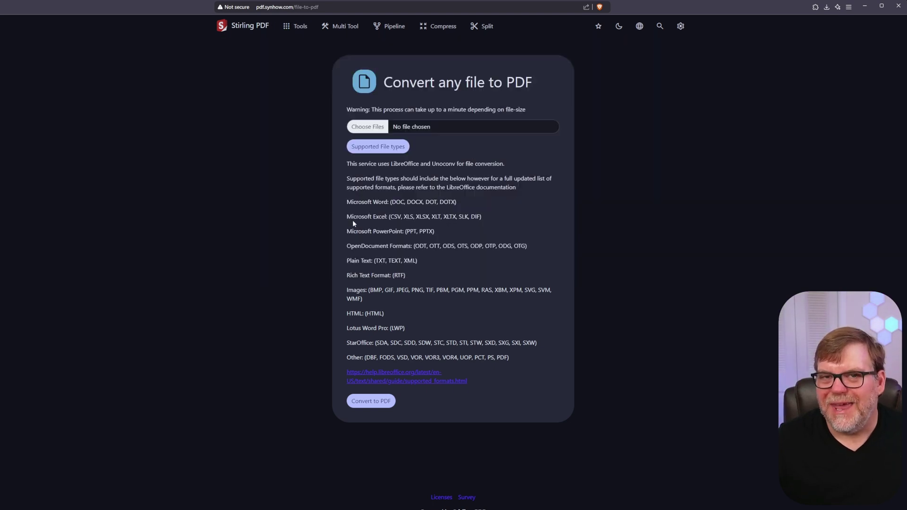
pyautogui.click(298, 27)
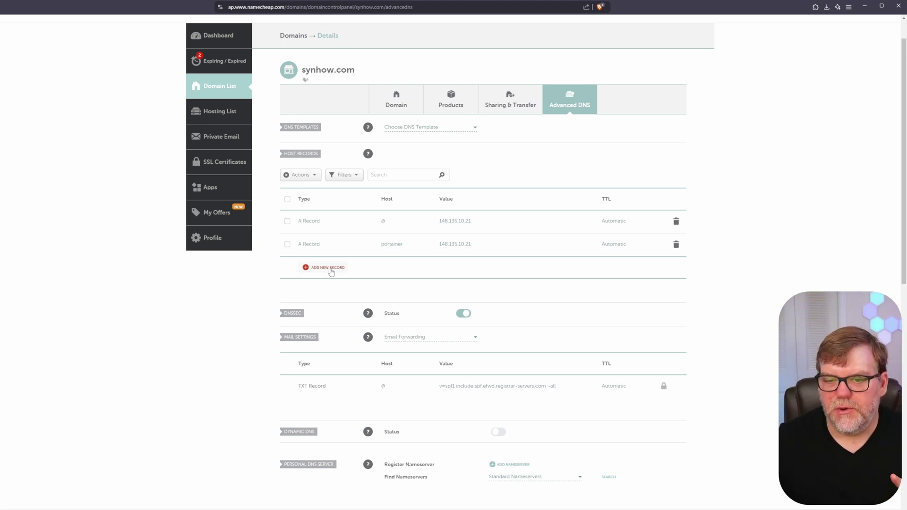
# Add an A record with host sterling and value 148.135.10.21, copied from the portainer record
pyautogui.click(327, 269)
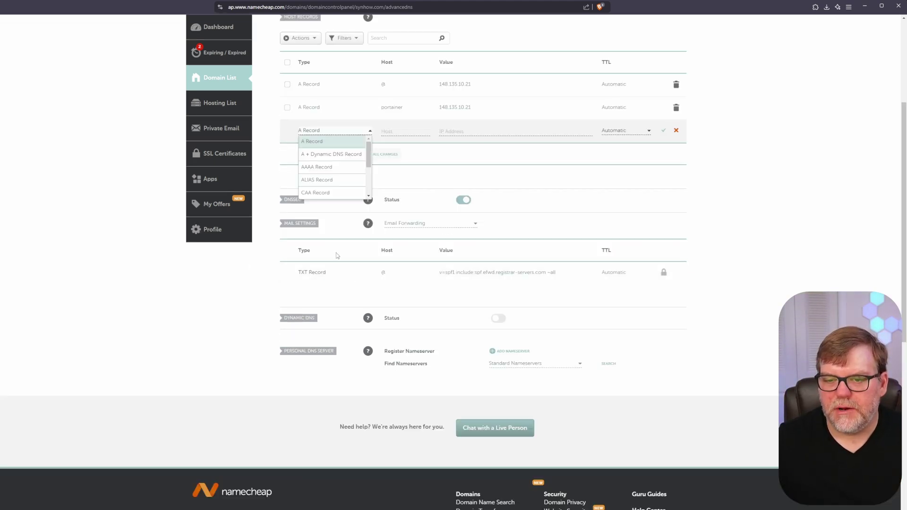
pyautogui.click(315, 141)
pyautogui.click(399, 133)
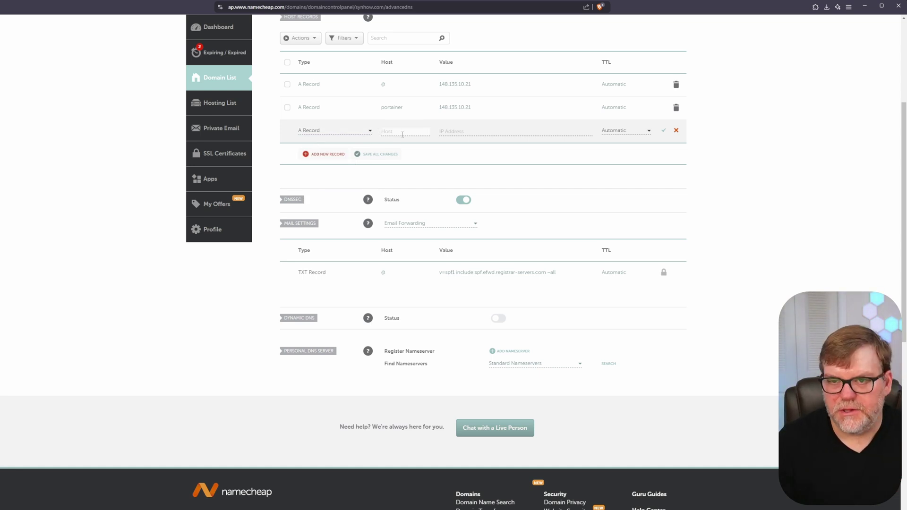
pyautogui.write('sterling')
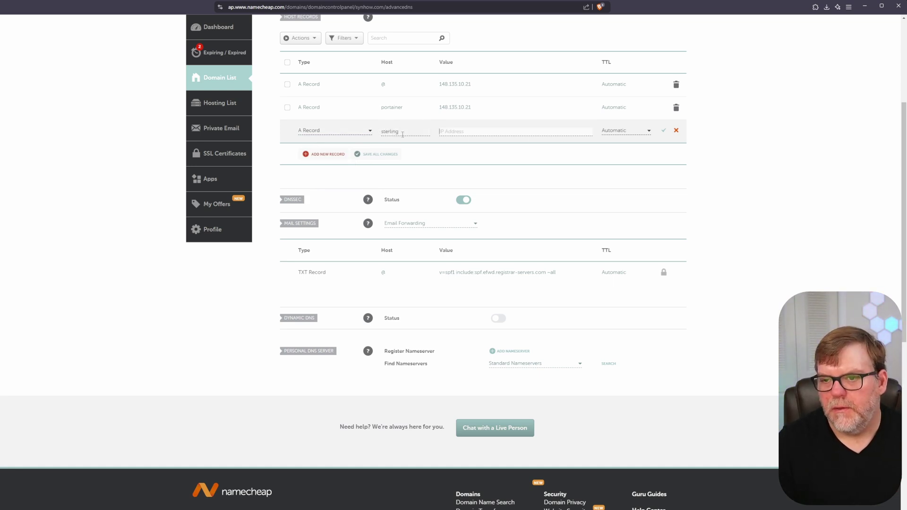
pyautogui.click(488, 107)
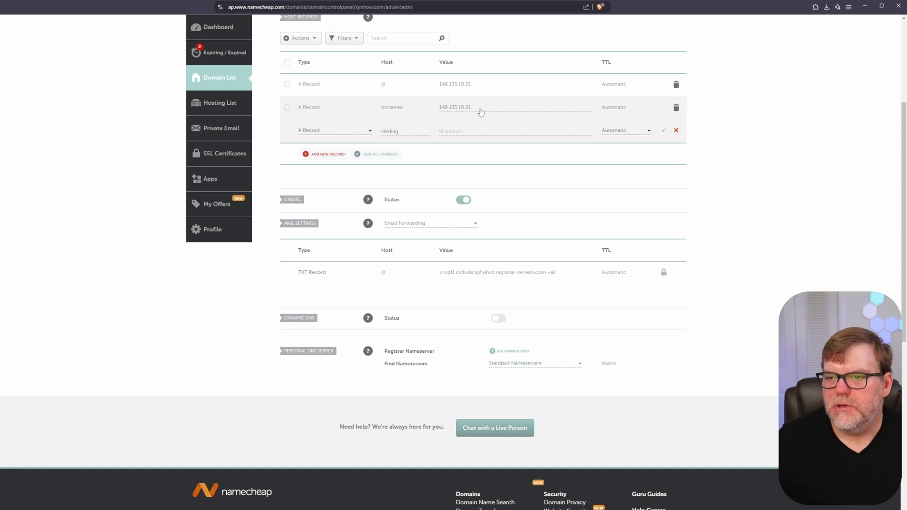
pyautogui.moveTo(479, 108); pyautogui.dragTo(437, 108)
pyautogui.hotkey('ctrl', 'c')
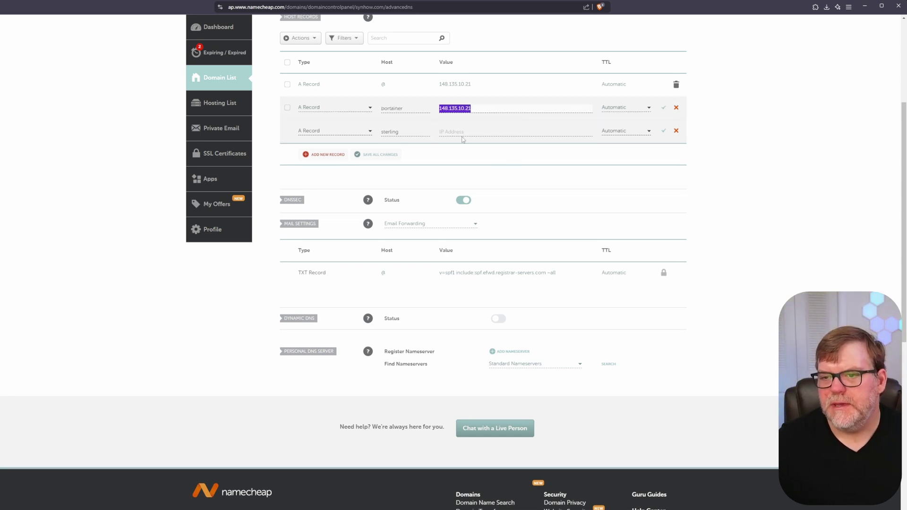
pyautogui.click(457, 136)
pyautogui.hotkey('ctrl', 'v')
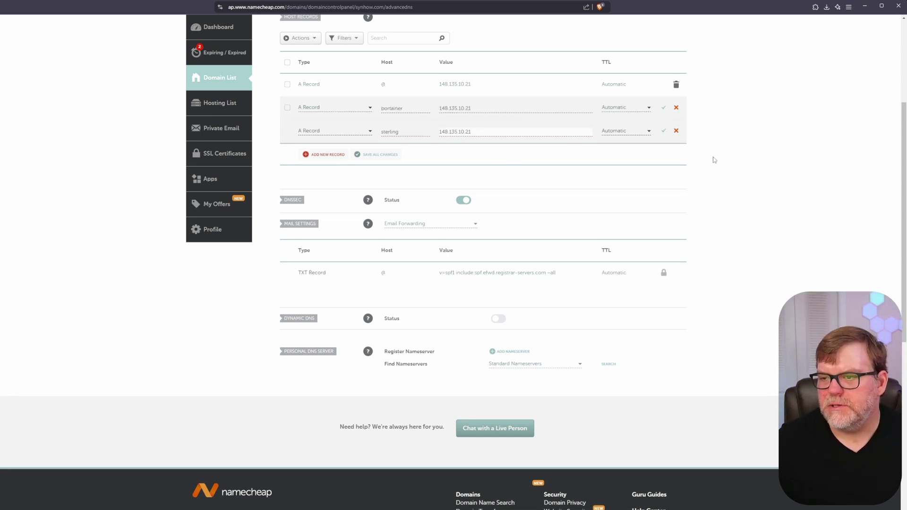
pyautogui.click(665, 133)
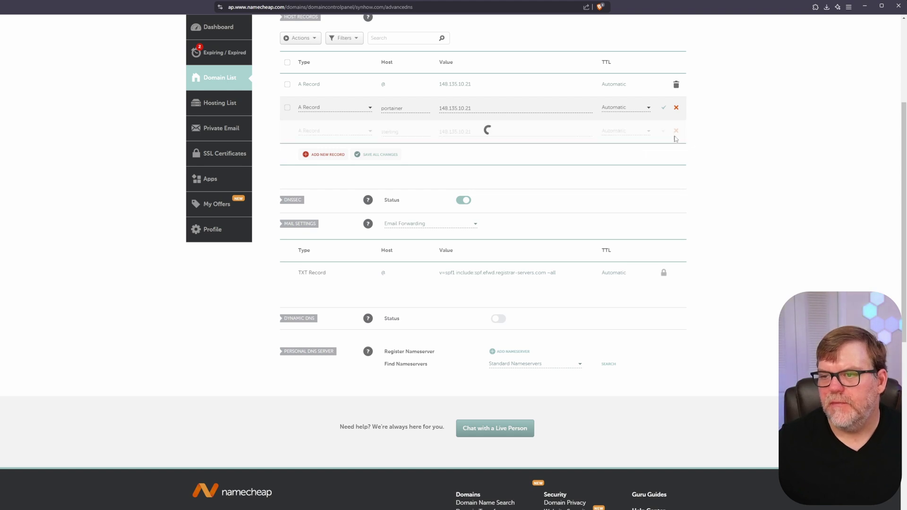
# Search Google for 'stirling pdf' in a new browser tab
pyautogui.hotkey('ctrl', 't')
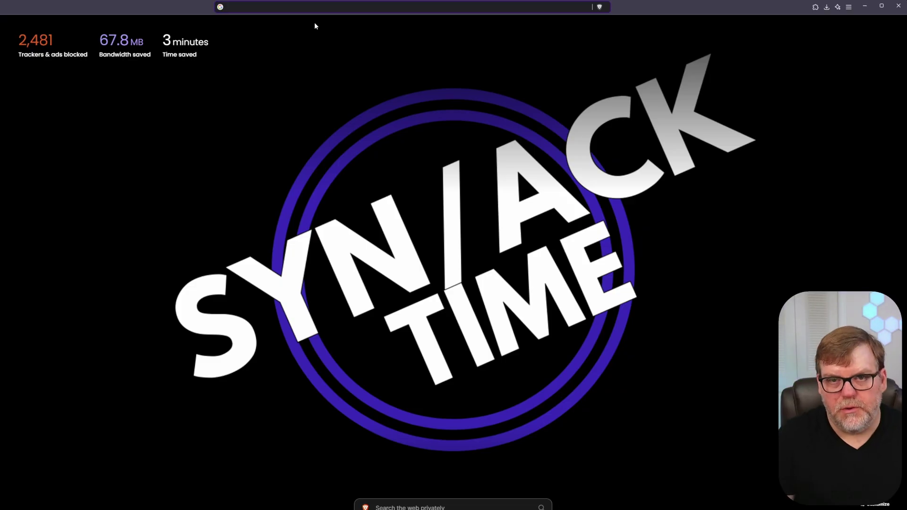
pyautogui.write('sti')
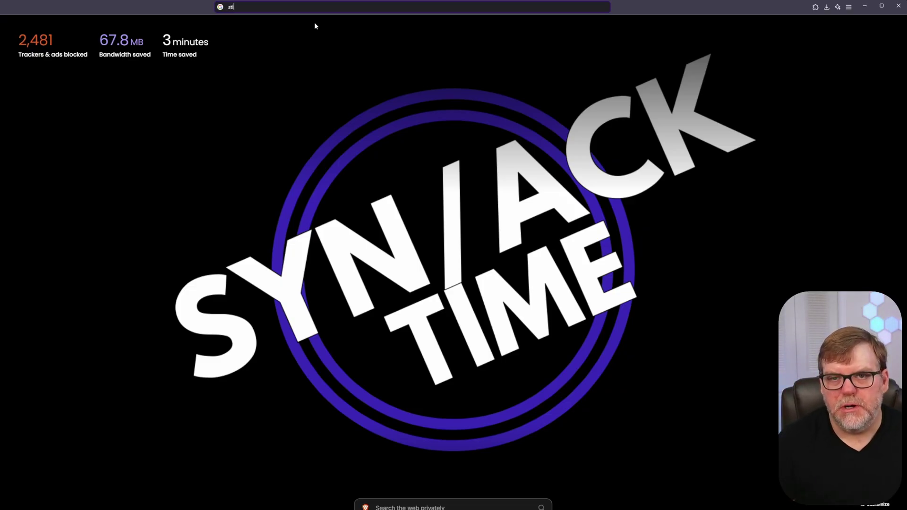
pyautogui.write('rling pdf')
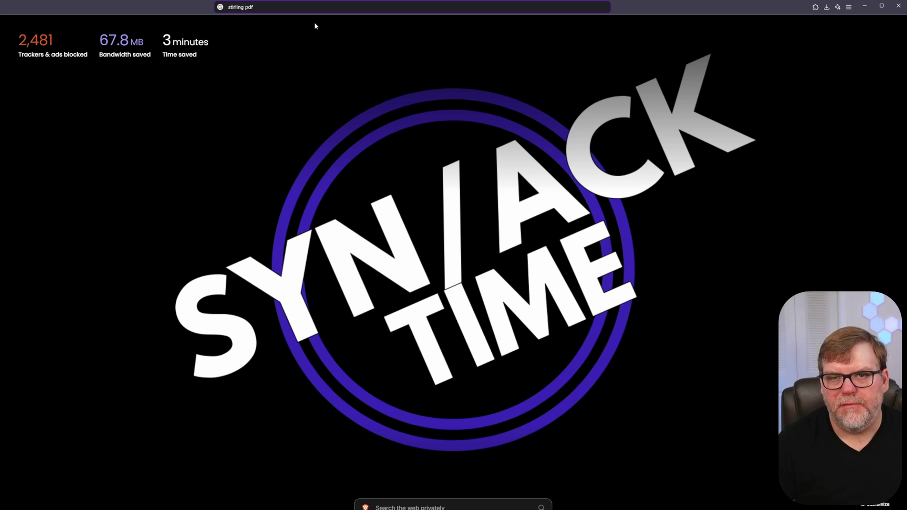
pyautogui.press('Return')
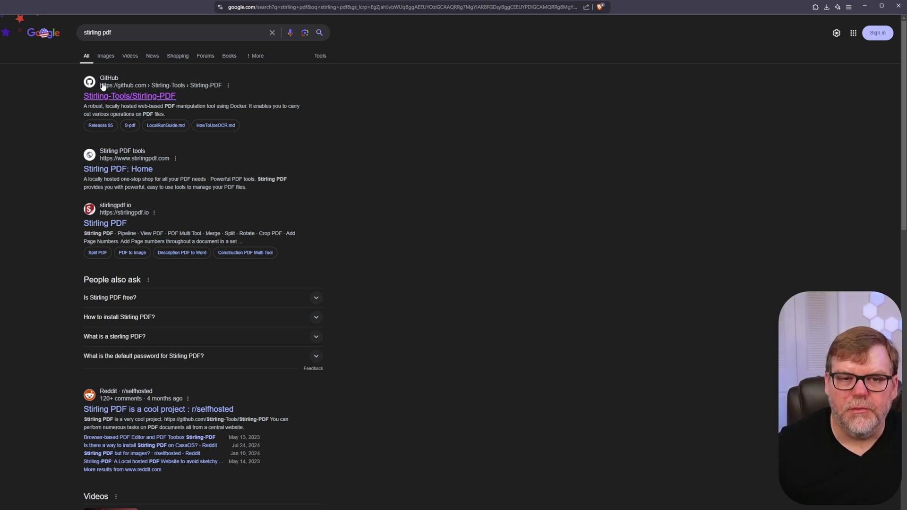
# Open the Stirling-Tools/Stirling-PDF repository and select the README's full Docker Compose example
pyautogui.click(132, 97)
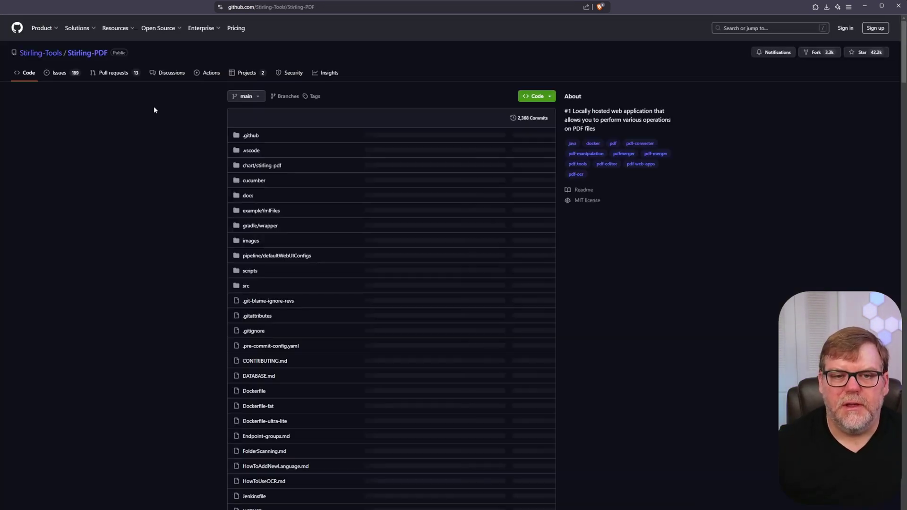
pyautogui.scroll(-15, 201, 259)
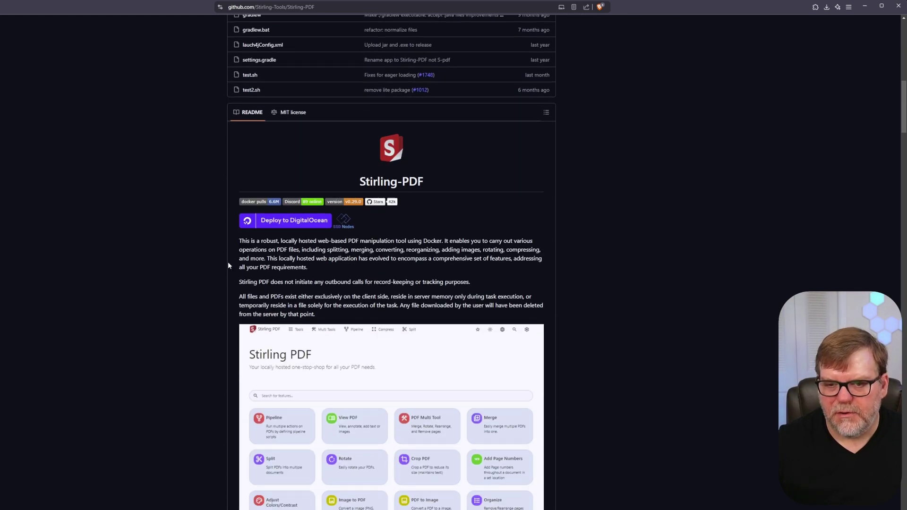
pyautogui.scroll(-10, 218, 265)
pyautogui.scroll(-12, 214, 264)
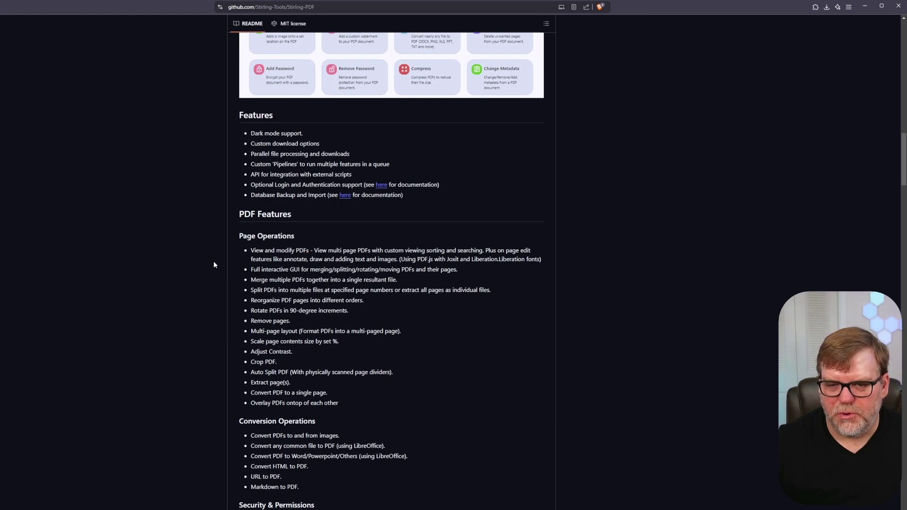
pyautogui.scroll(-7, 214, 263)
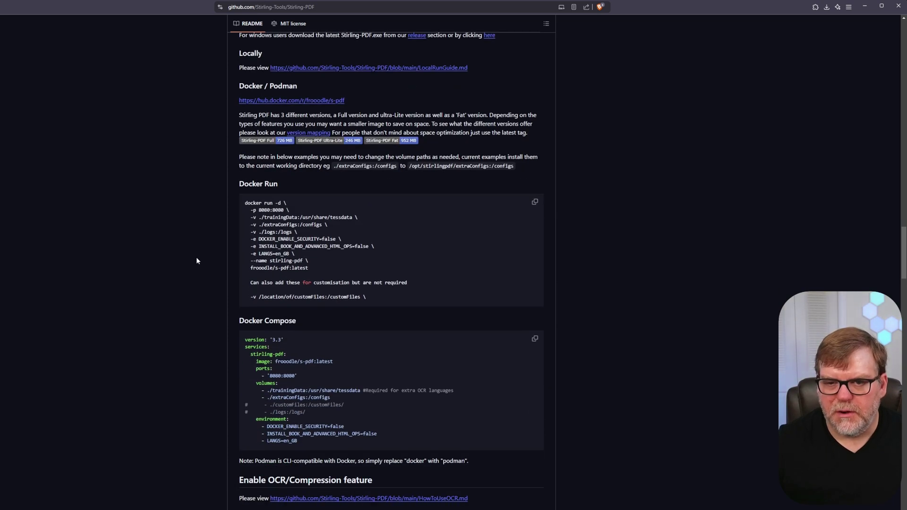
pyautogui.scroll(-1, 189, 292)
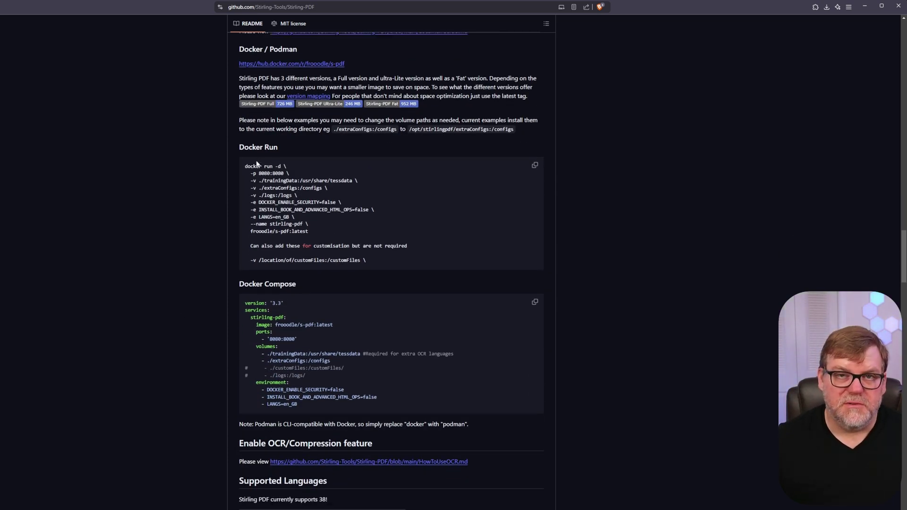
pyautogui.scroll(-3, 188, 262)
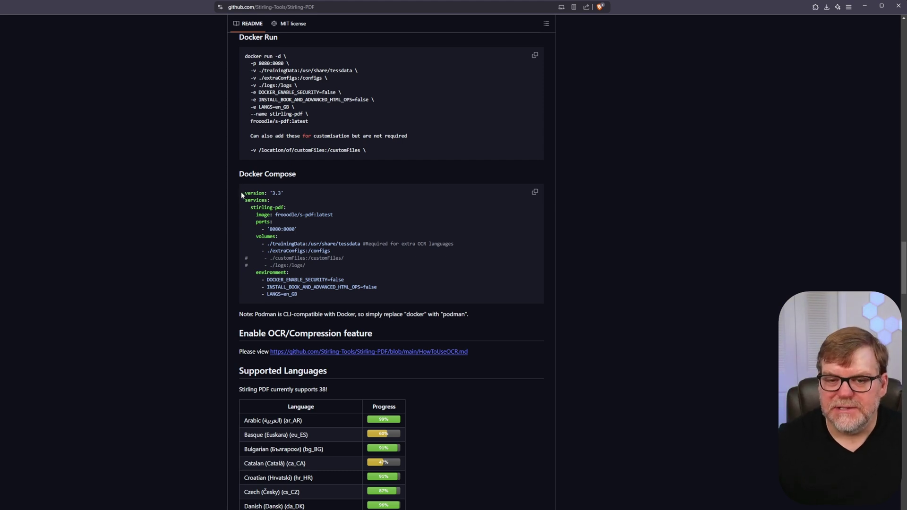
pyautogui.moveTo(244, 194); pyautogui.dragTo(348, 297)
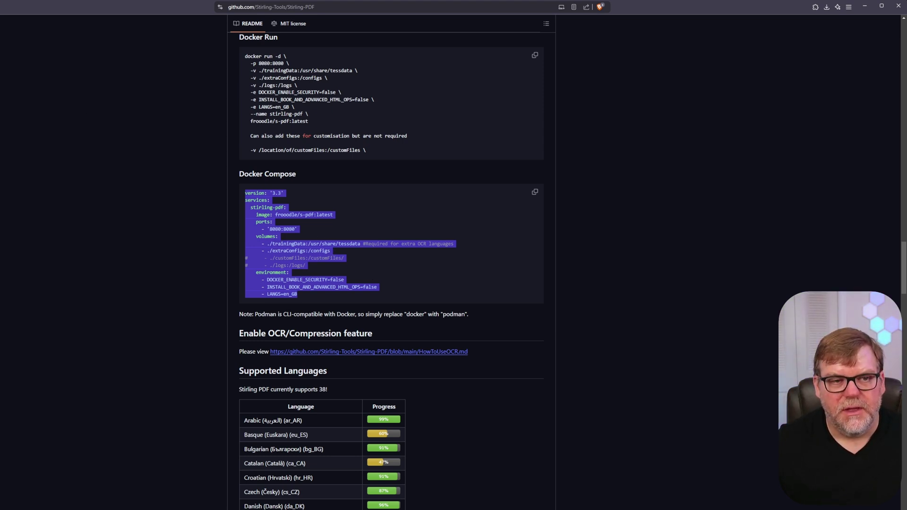
# Add a stack named stirling in the local environment with the Stirling-PDF compose pasted into the editor
pyautogui.hotkey('ctrl', 'Tab')
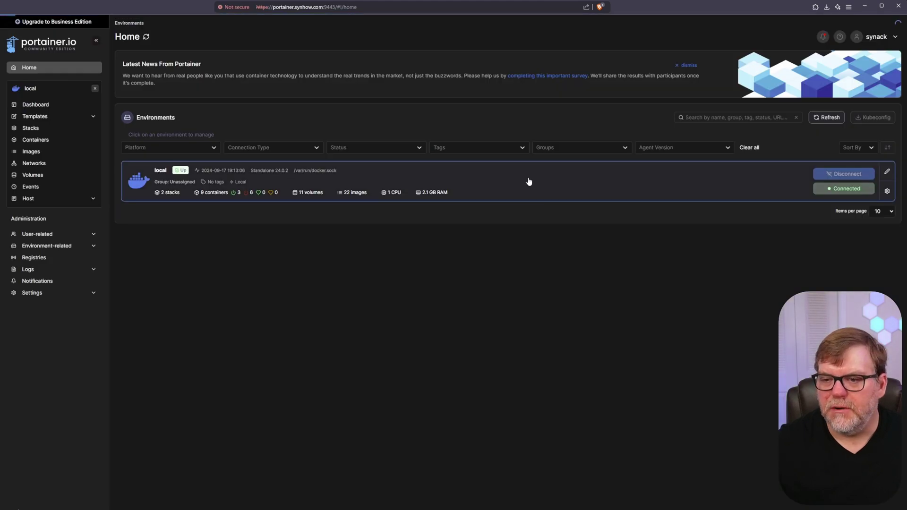
pyautogui.click(529, 182)
pyautogui.click(34, 128)
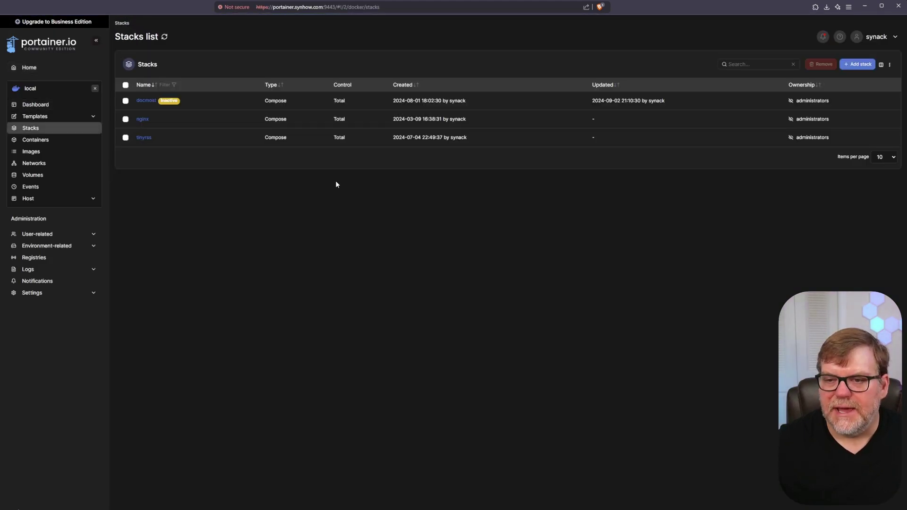
pyautogui.click(857, 64)
pyautogui.write('stirling')
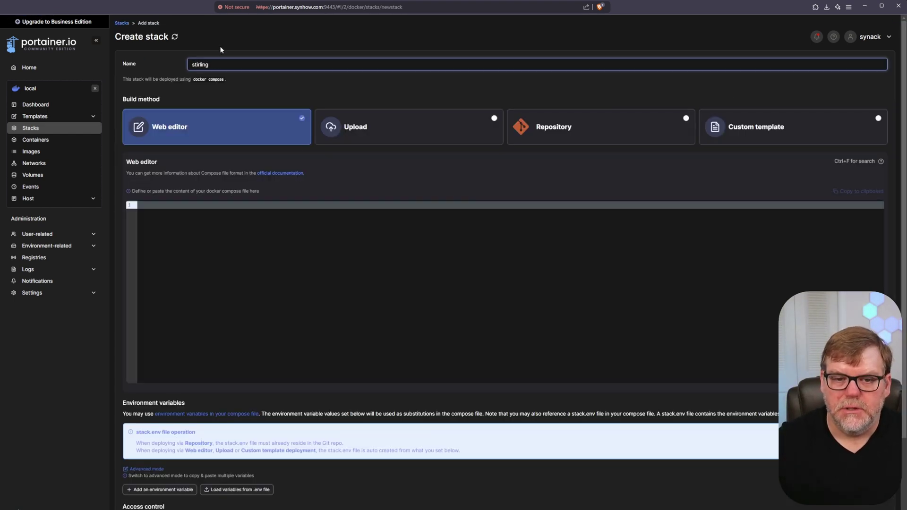
pyautogui.click(201, 266)
pyautogui.write("version: '3.3' services:   stirling-pdf:     image: froodle/s-pdf:latest     ports:       - '8080:8080'     volumes:       - ./trainingData:/usr/share/tessdata #Required for extra OCR languages       - ./extraConfigs:/configs #      - ./customFiles:/customFiles/ #      - ./logs:/logs/     environment:       - DOCKER_ENABLE_SECURITY=false       - INSTALL_BOOK_AND_ADVANCED_HTML_OPS=false       - LANGS=en_GB")
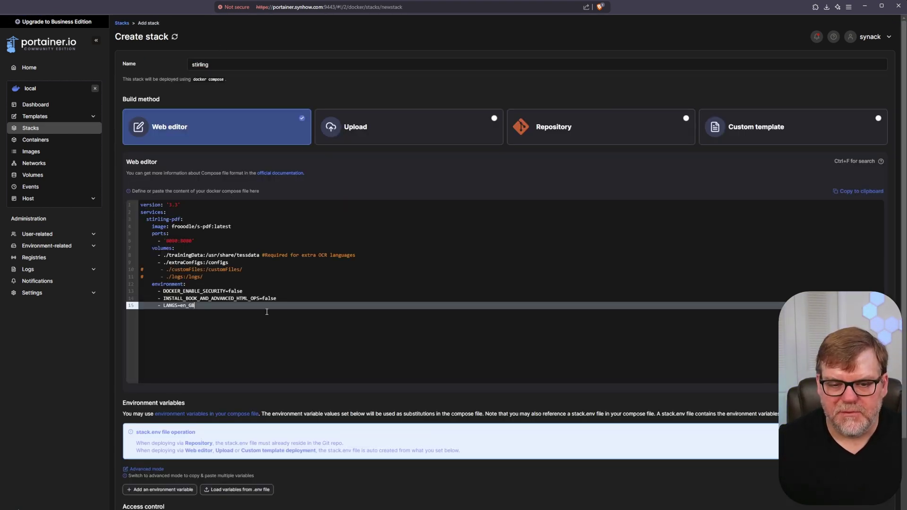
pyautogui.scroll(-1, 259, 301)
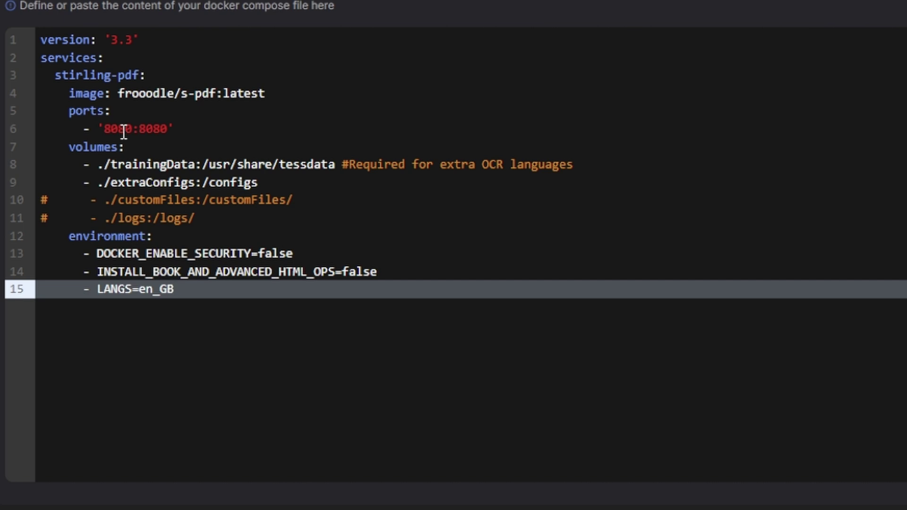
# Comment out the ports key and its 8080:8080 mapping with #
pyautogui.click(70, 109)
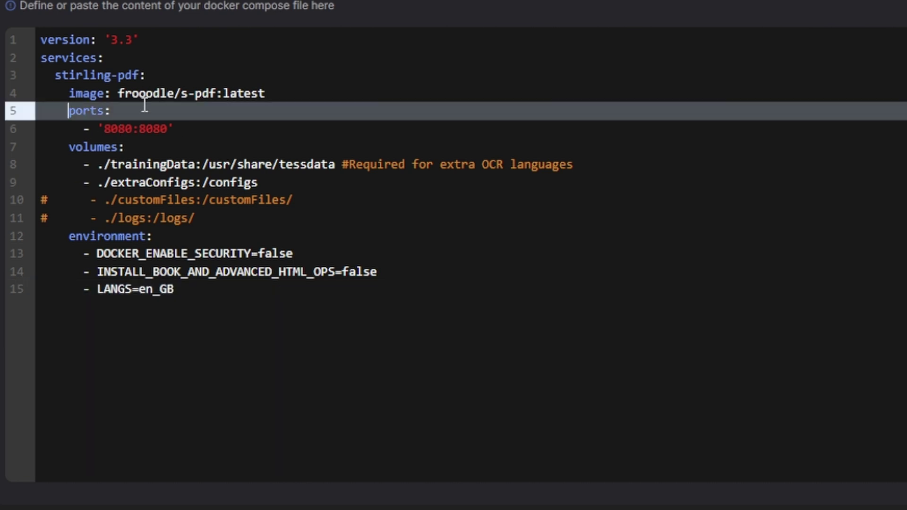
pyautogui.press('Home')
pyautogui.write('#')
pyautogui.press('Down')
pyautogui.press('Home')
pyautogui.write('#')
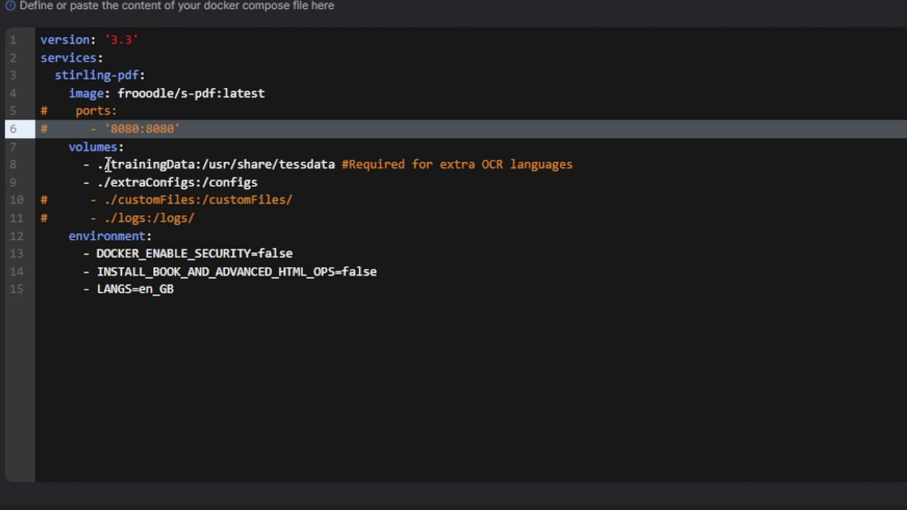
# Remove the ./ prefix from the trainingData and extraConfigs volume paths
pyautogui.click(106, 165)
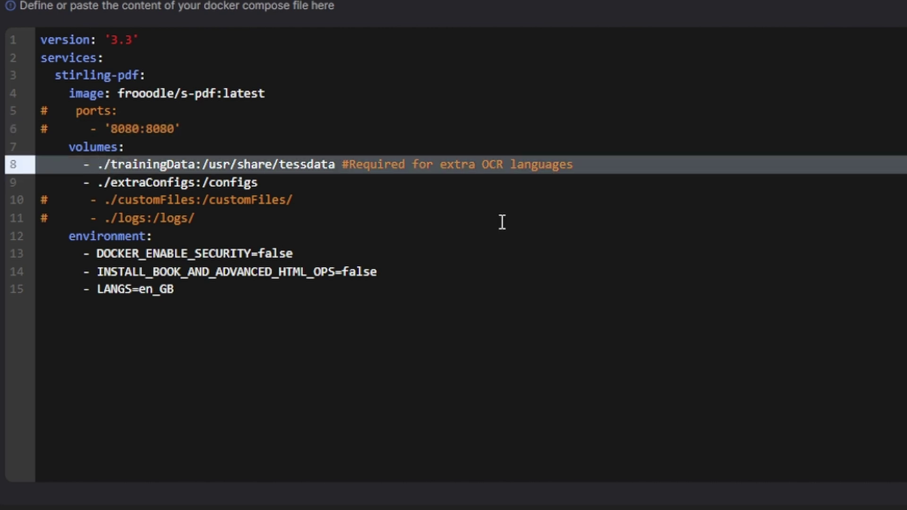
pyautogui.press('Delete')
pyautogui.press('Delete')
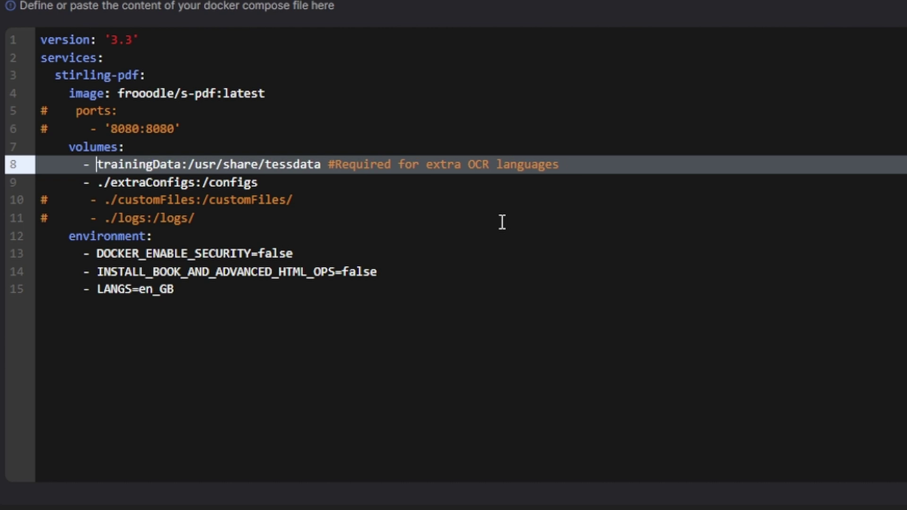
pyautogui.press('Down')
pyautogui.press('Delete')
pyautogui.press('Delete')
pyautogui.press('Down')
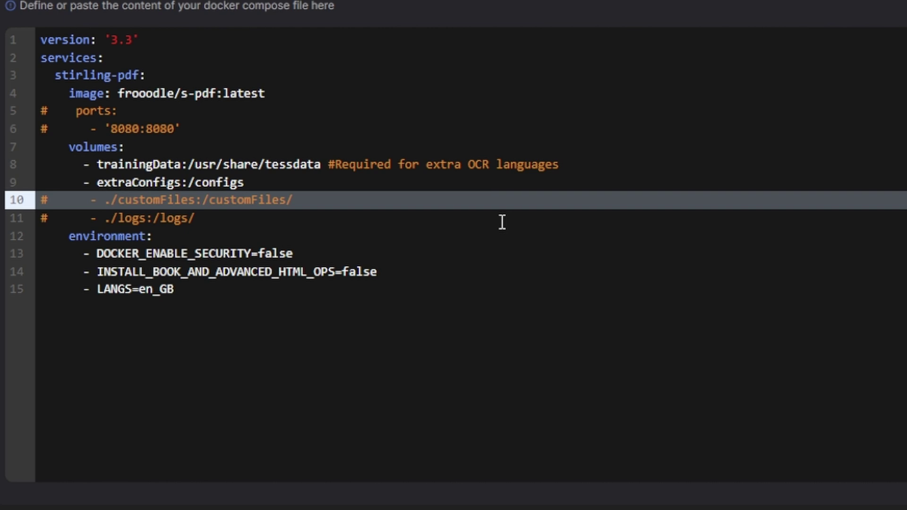
# Uncomment the customFiles and logs volume lines
pyautogui.hotkey('shift', 'Home')
pyautogui.press('BackSpace')
pyautogui.hotkey('ctrl', 'z')
pyautogui.press('Delete')
pyautogui.press('Down')
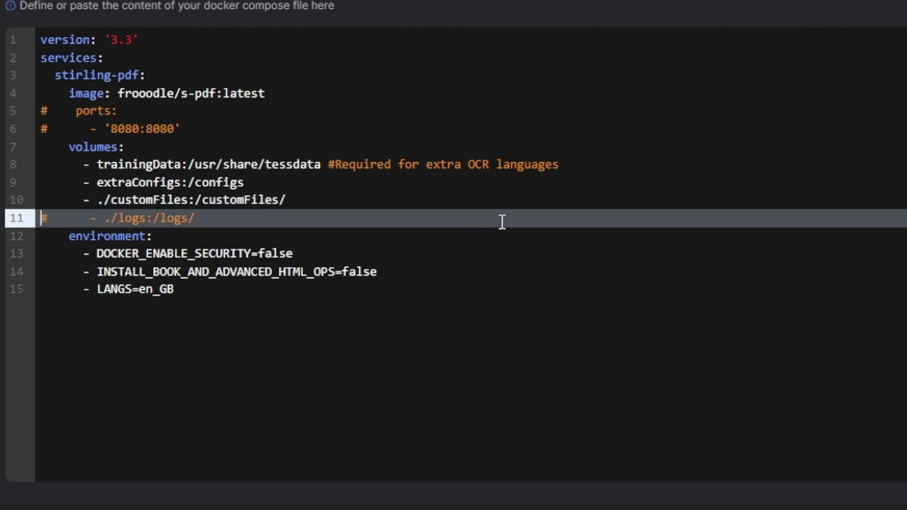
pyautogui.press('Delete')
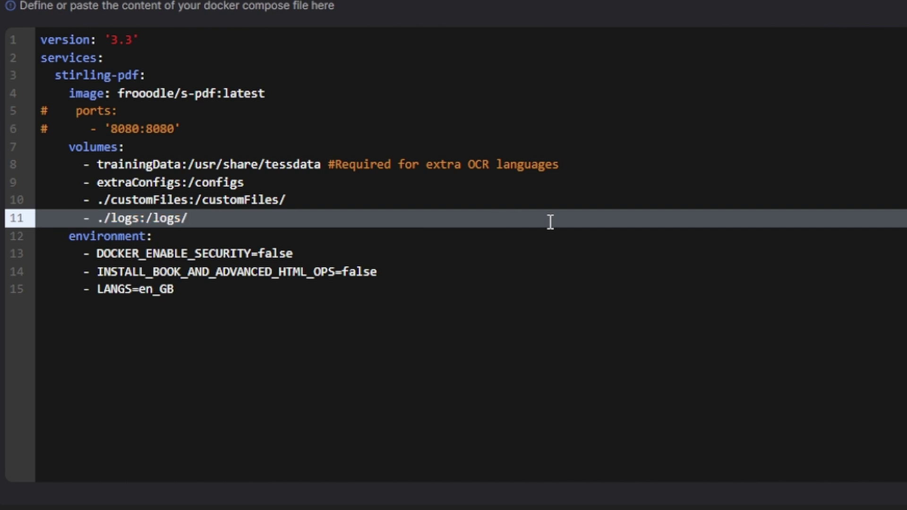
# Strip the ./ prefix from the customFiles and logs volume paths
pyautogui.click(96, 201)
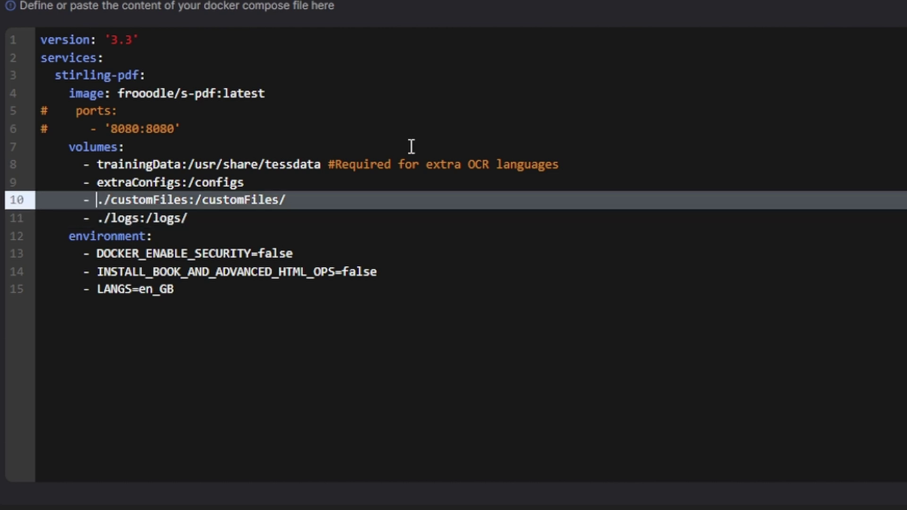
pyautogui.press('Right')
pyautogui.press('Right')
pyautogui.press('BackSpace')
pyautogui.press('BackSpace')
pyautogui.press('Down')
pyautogui.press('Delete')
pyautogui.press('Delete')
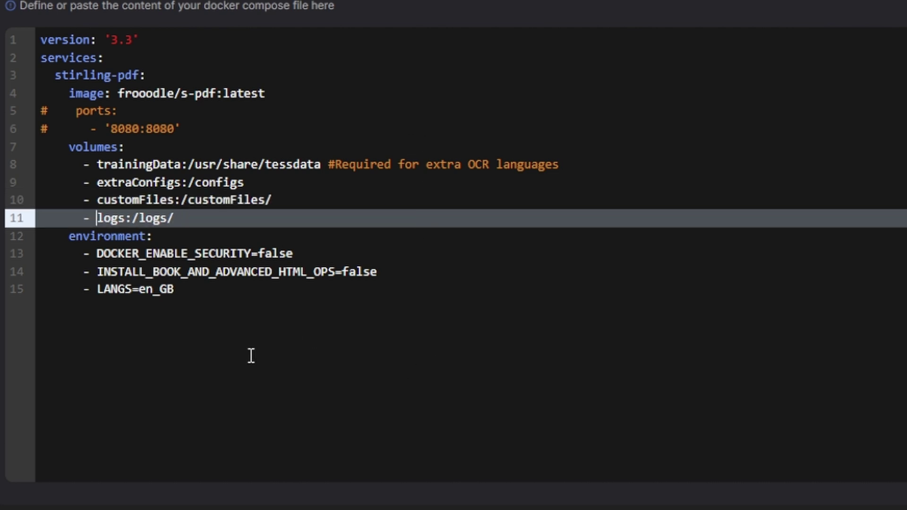
pyautogui.click(224, 358)
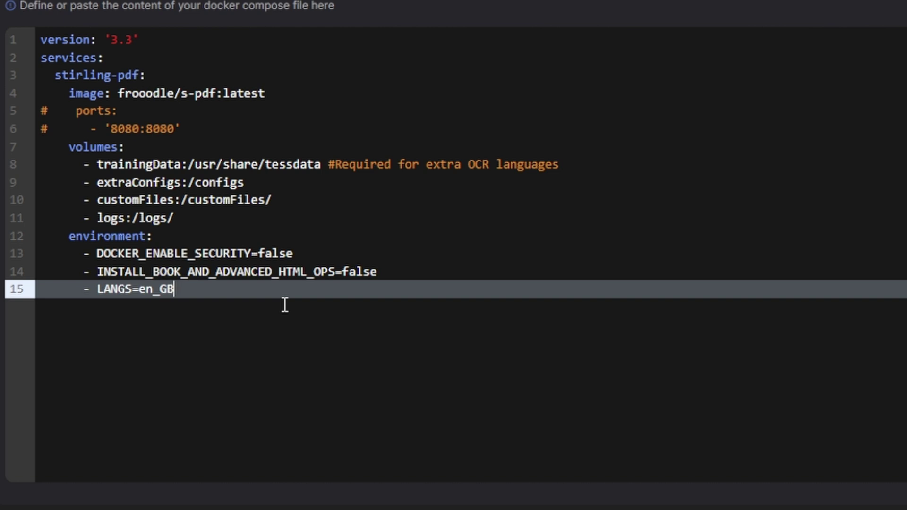
# Add a top-level volumes: key below the environment settings
pyautogui.press('Return')
pyautogui.press('Return')
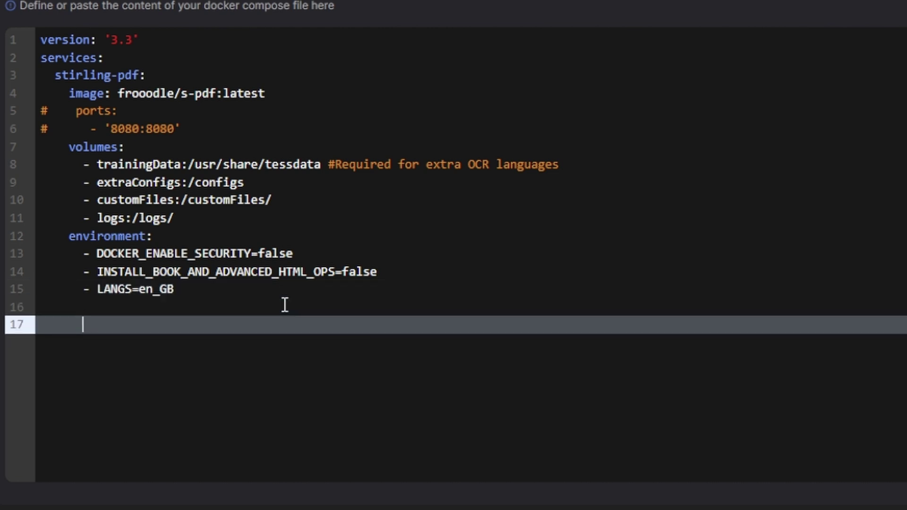
pyautogui.press('BackSpace')
pyautogui.press('BackSpace')
pyautogui.press('BackSpace')
pyautogui.write('volumes:')
pyautogui.press('Return')
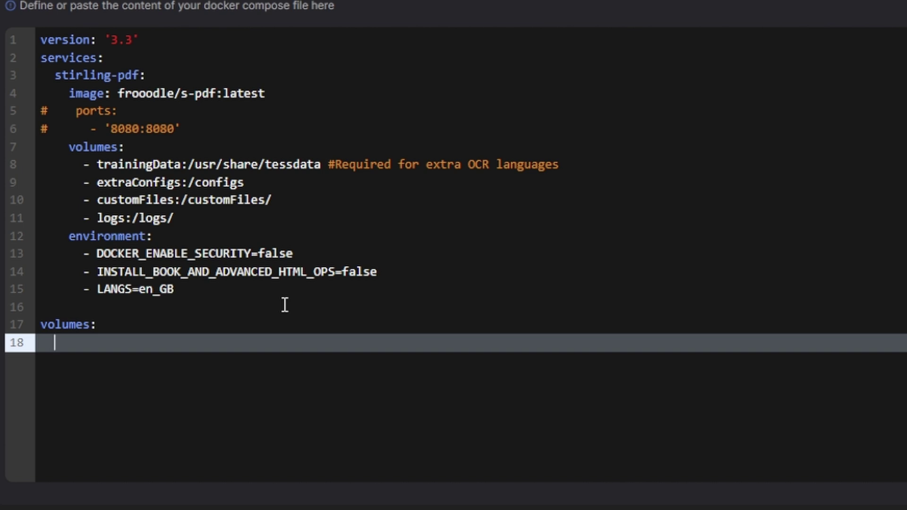
# Declare trainingData: and extraConfigs: under the top-level volumes key
pyautogui.click(158, 154)
pyautogui.doubleClick(146, 164)
pyautogui.hotkey('ctrl', 'c')
pyautogui.click(80, 359)
pyautogui.hotkey('ctrl', 'v')
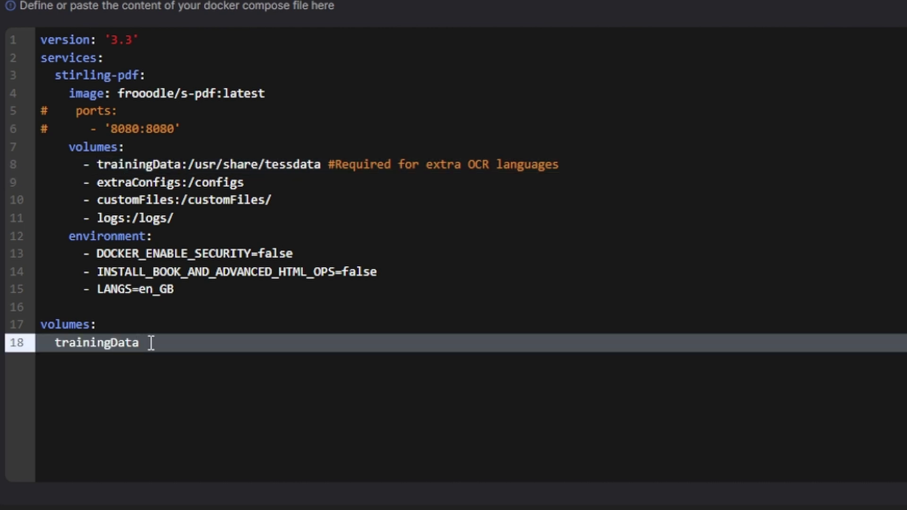
pyautogui.write(':')
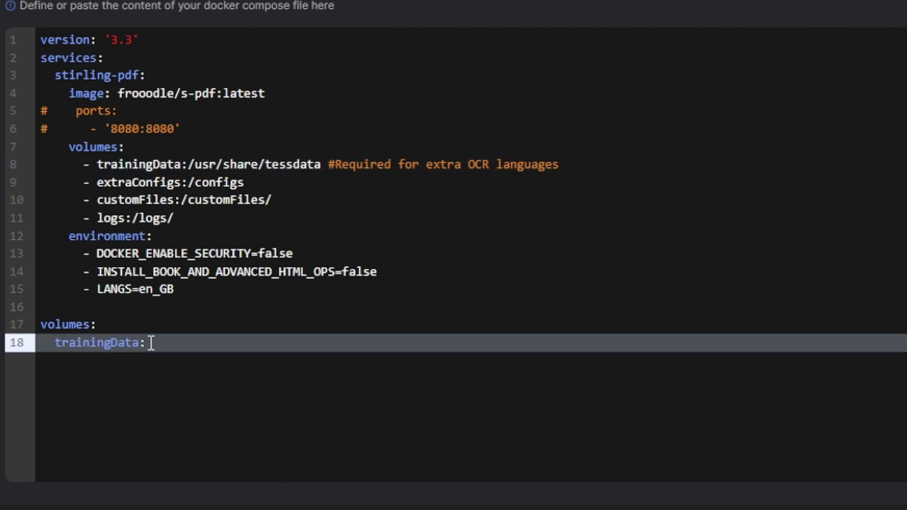
pyautogui.press('Return')
pyautogui.click(157, 186)
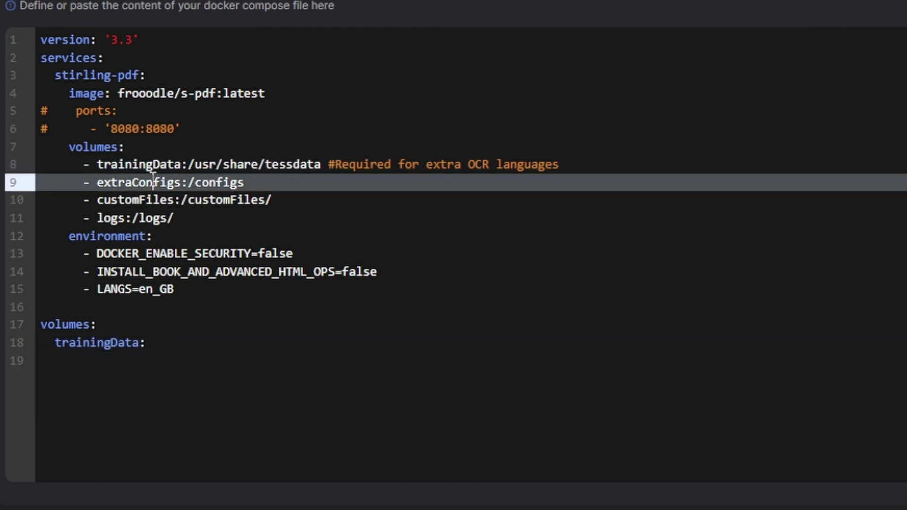
pyautogui.click(114, 365)
pyautogui.hotkey('ctrl', 'v')
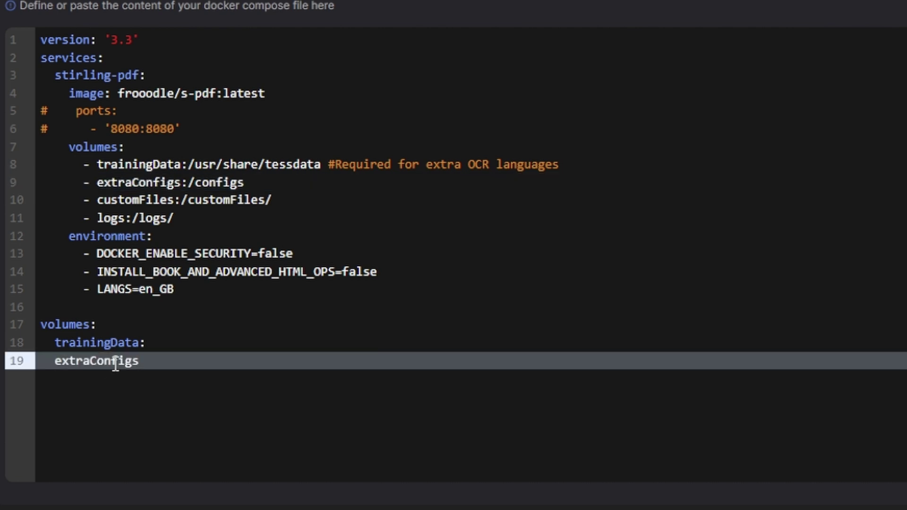
pyautogui.write(':')
pyautogui.press('Return')
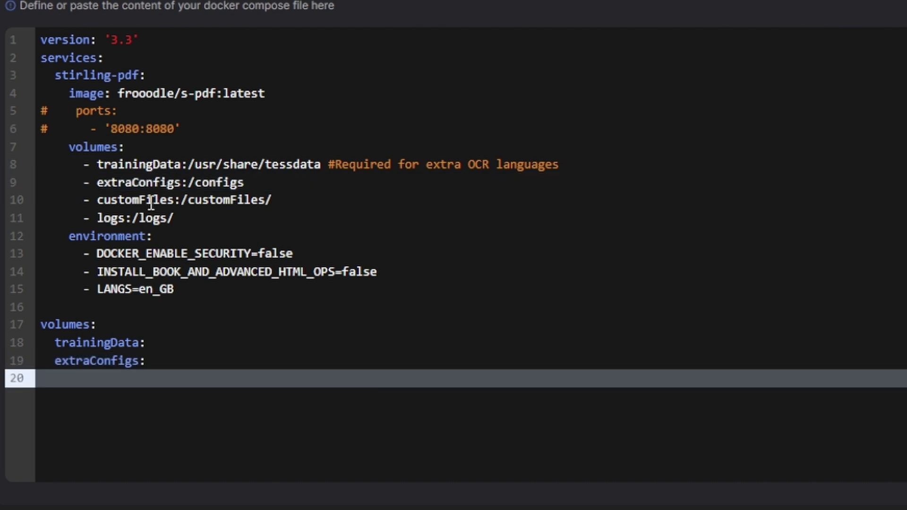
# Declare customFiles: and logs: under the top-level volumes key
pyautogui.doubleClick(149, 200)
pyautogui.click(102, 378)
pyautogui.hotkey('ctrl', 'v')
pyautogui.write(':')
pyautogui.press('Return')
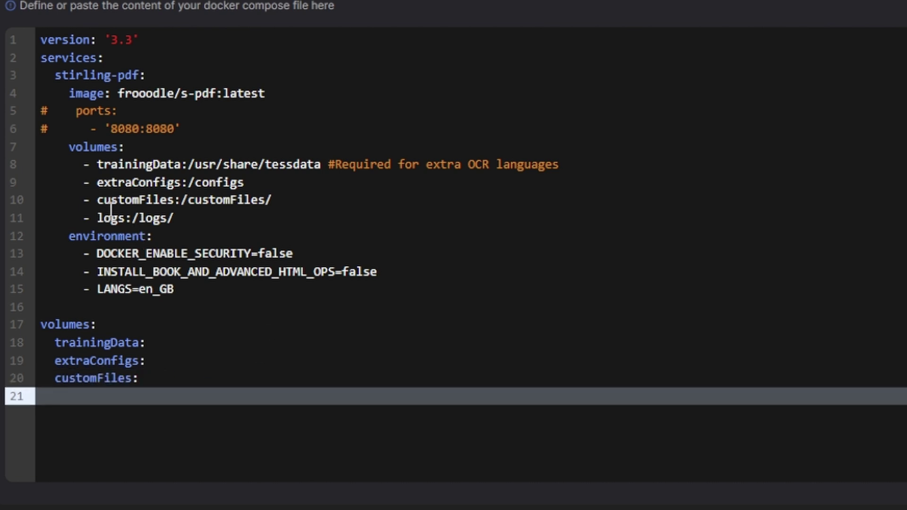
pyautogui.doubleClick(112, 215)
pyautogui.click(95, 395)
pyautogui.hotkey('ctrl', 'v')
pyautogui.write(':')
pyautogui.click(197, 287)
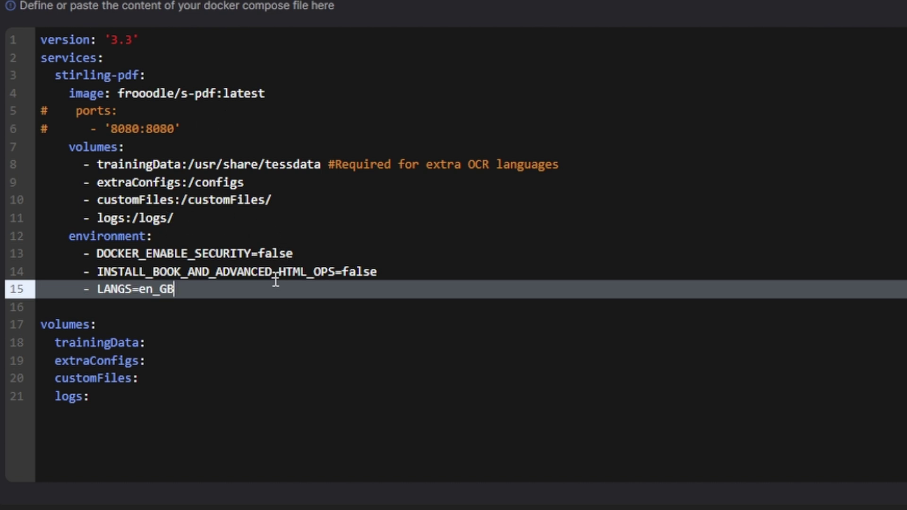
# Change DOCKER_ENABLE_SECURITY and INSTALL_BOOK_AND_ADVANCED_HTML_OPS from false to true, adding a blank line after LANGS
pyautogui.doubleClick(284, 254)
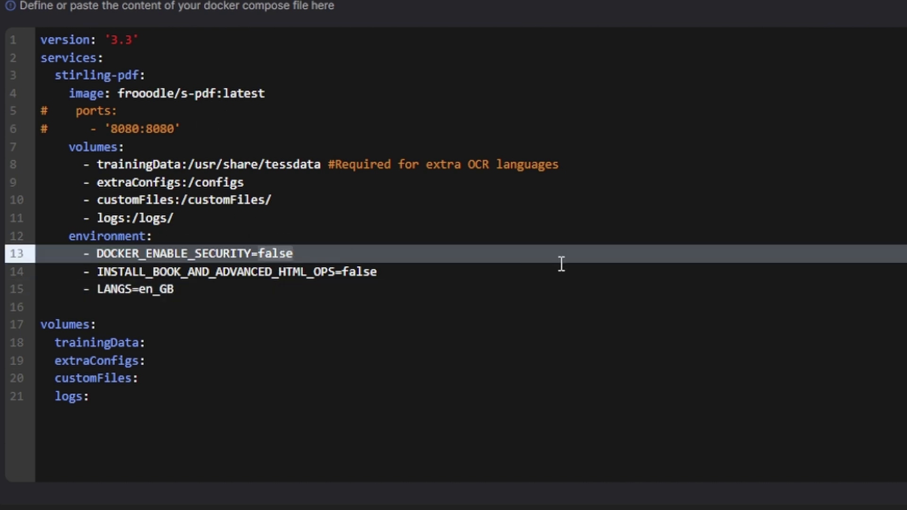
pyautogui.write('tr')
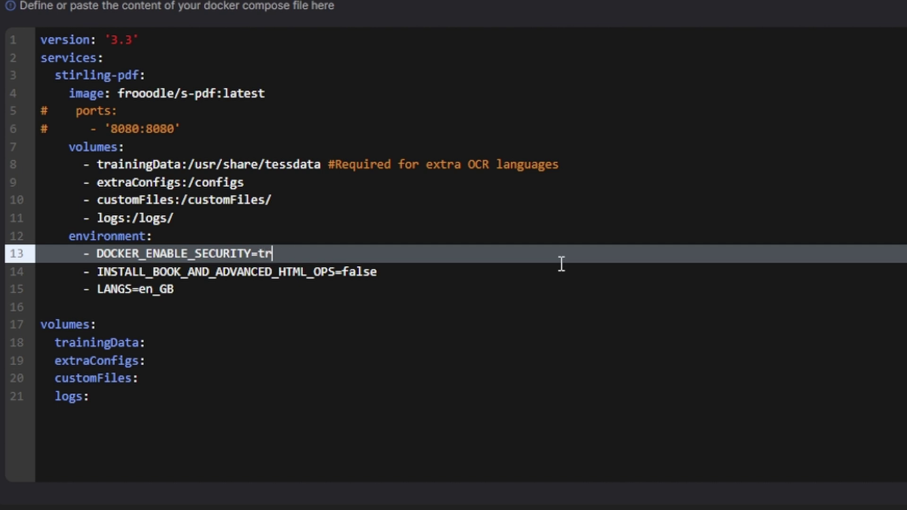
pyautogui.write('ue')
pyautogui.press('Down')
pyautogui.press('Down')
pyautogui.press('Return')
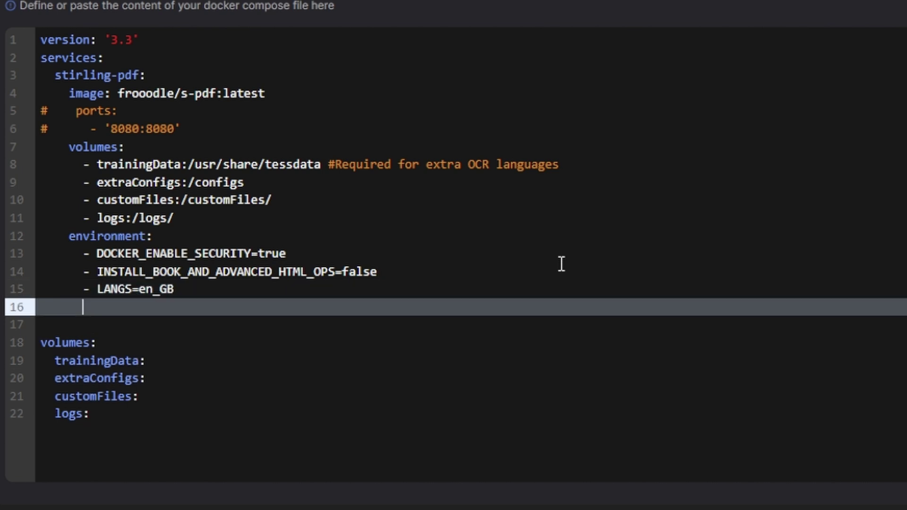
pyautogui.press('Up')
pyautogui.press('Up')
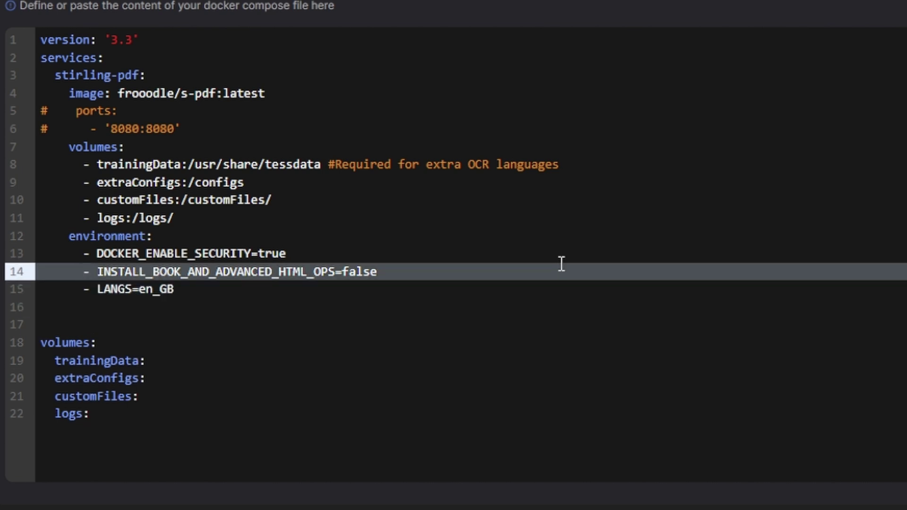
pyautogui.doubleClick(371, 270)
pyautogui.write('true')
pyautogui.press('Down')
pyautogui.press('Down')
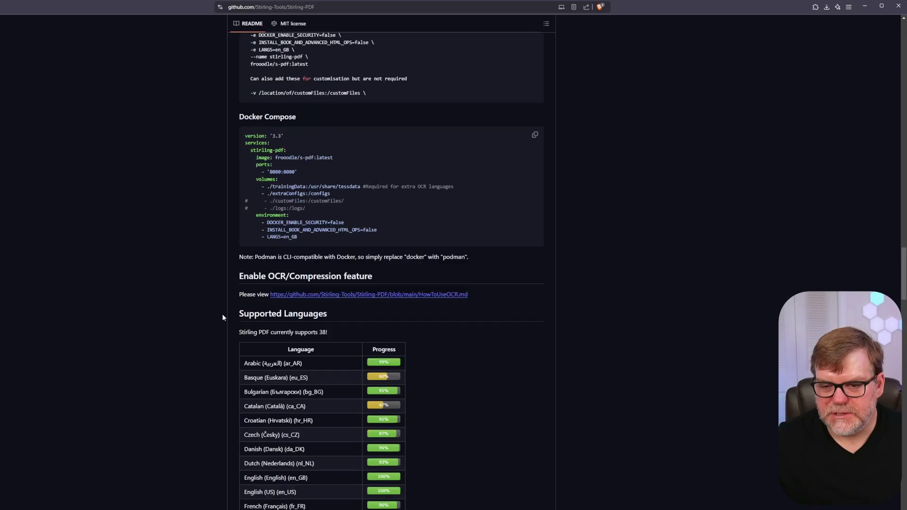
# Scroll the Stirling-PDF README to its Customisation settings and highlight the SECURITY_ENABLELOGIN sentence
pyautogui.scroll(-15, 222, 310)
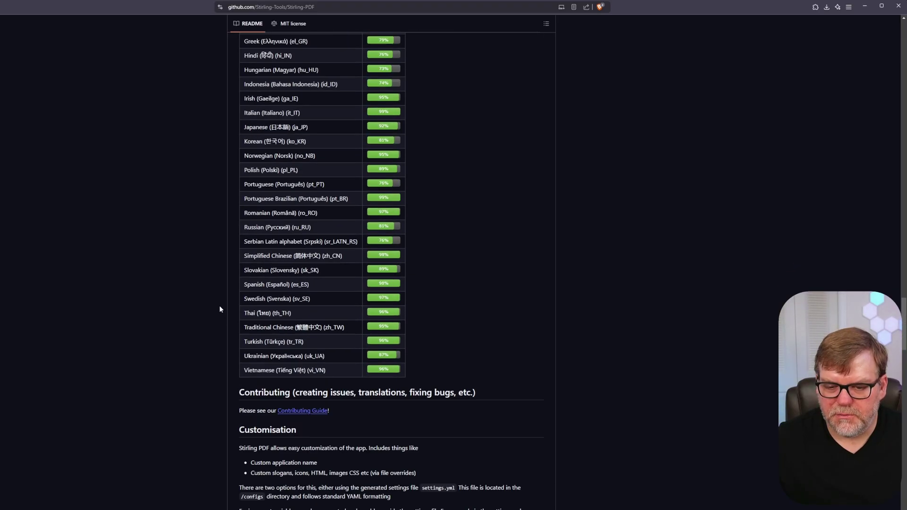
pyautogui.scroll(-2, 219, 306)
pyautogui.scroll(-4, 217, 307)
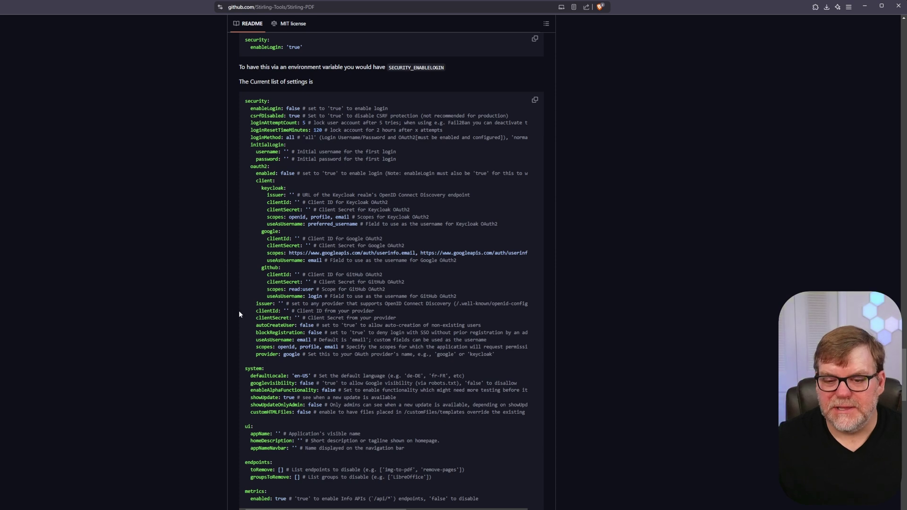
pyautogui.scroll(1, 240, 291)
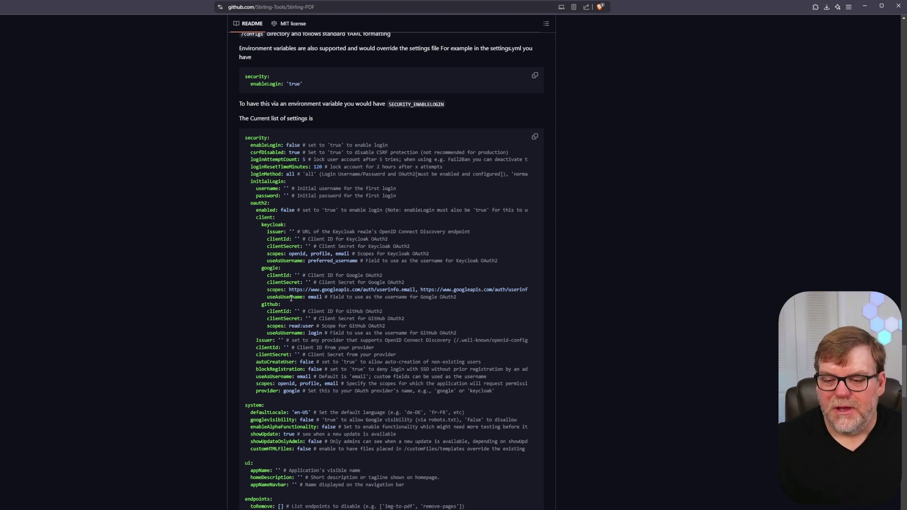
pyautogui.scroll(-3, 406, 329)
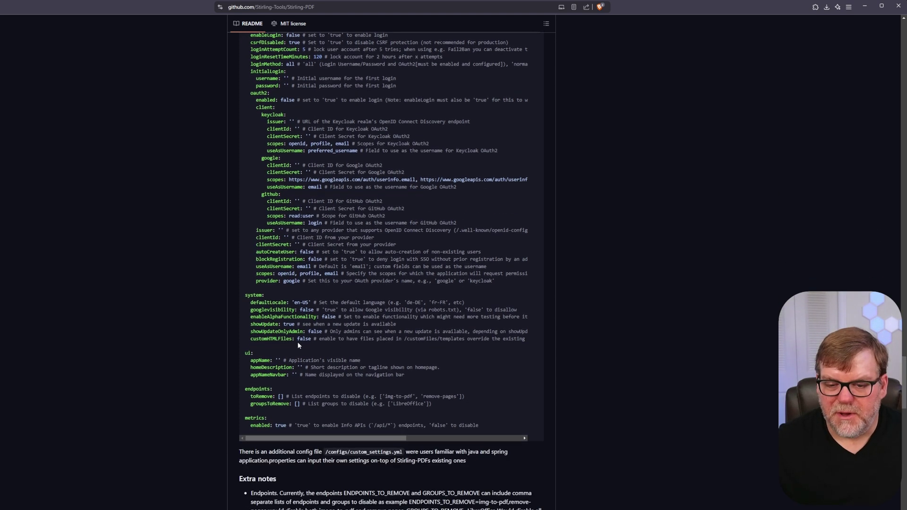
pyautogui.scroll(3, 333, 353)
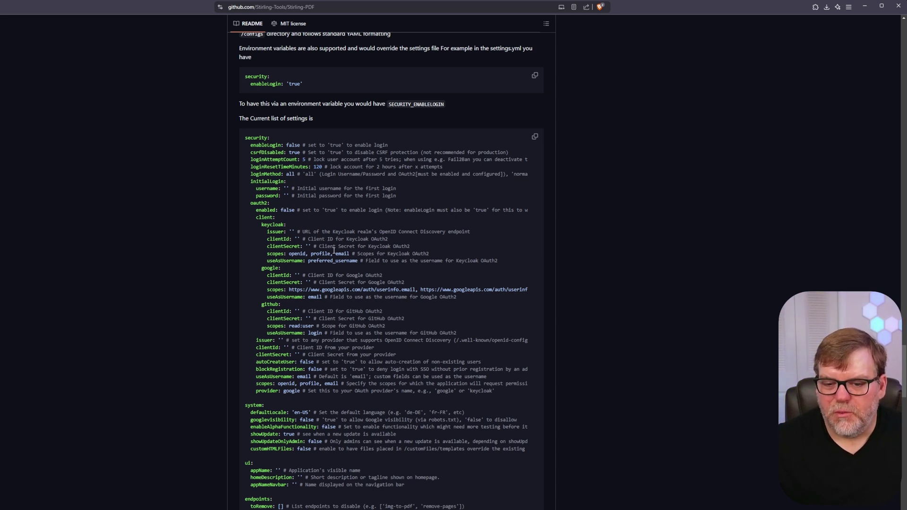
pyautogui.scroll(3, 340, 299)
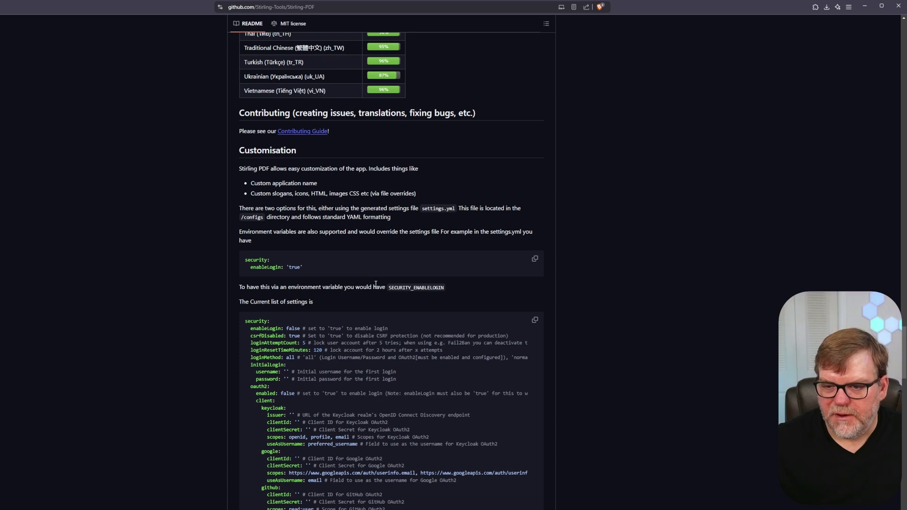
pyautogui.moveTo(234, 285); pyautogui.dragTo(458, 290)
pyautogui.click(469, 296)
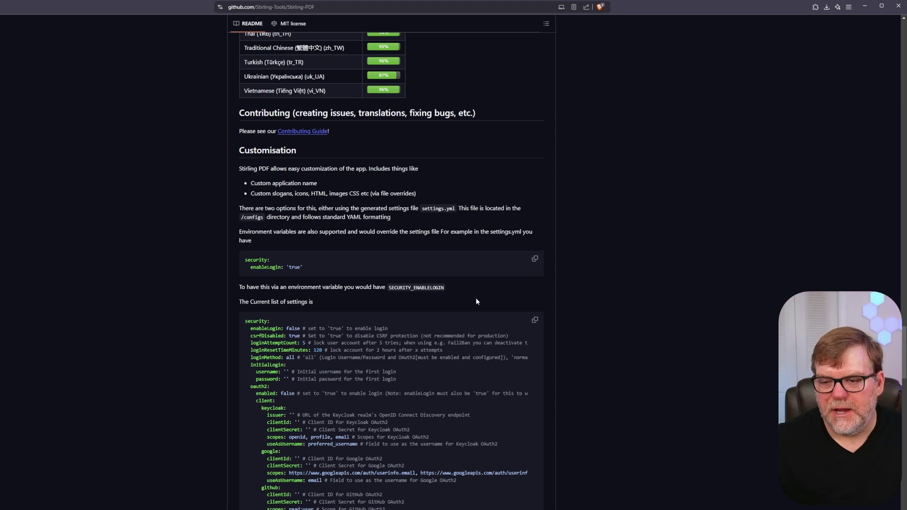
pyautogui.scroll(-5, 475, 301)
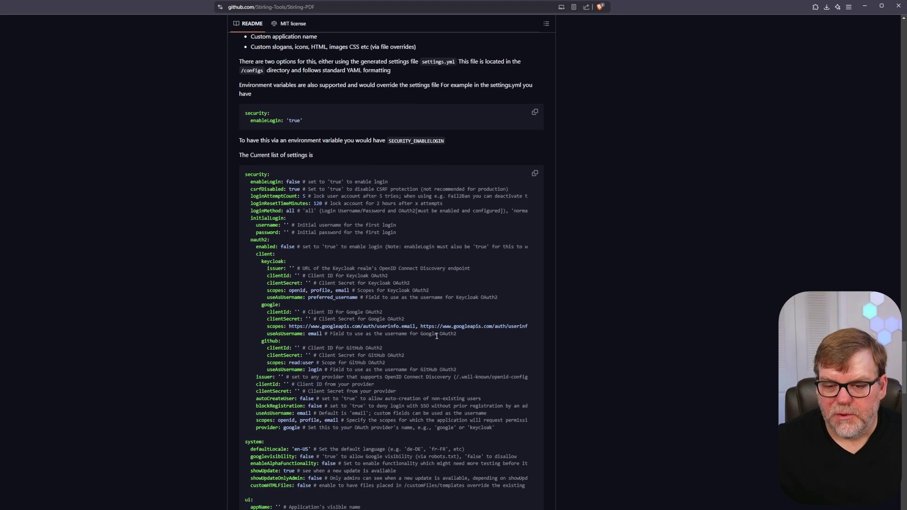
pyautogui.scroll(-7, 434, 338)
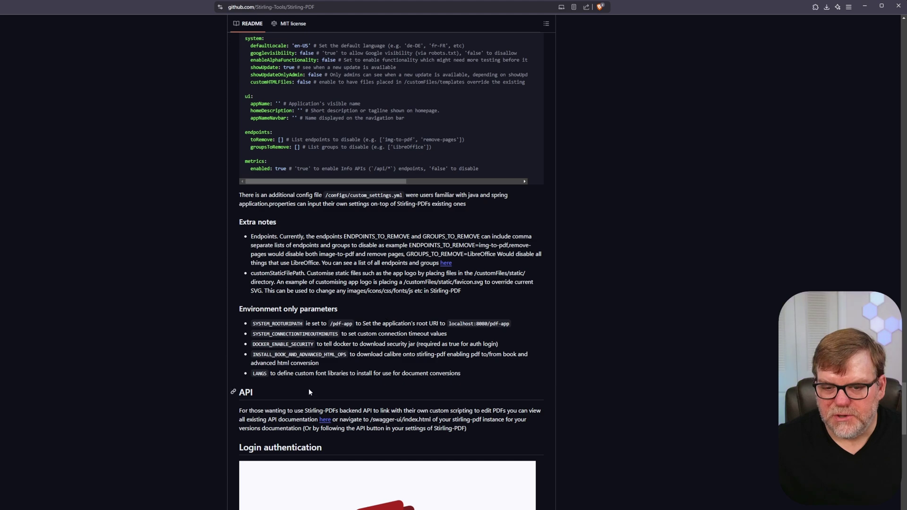
pyautogui.scroll(6, 308, 391)
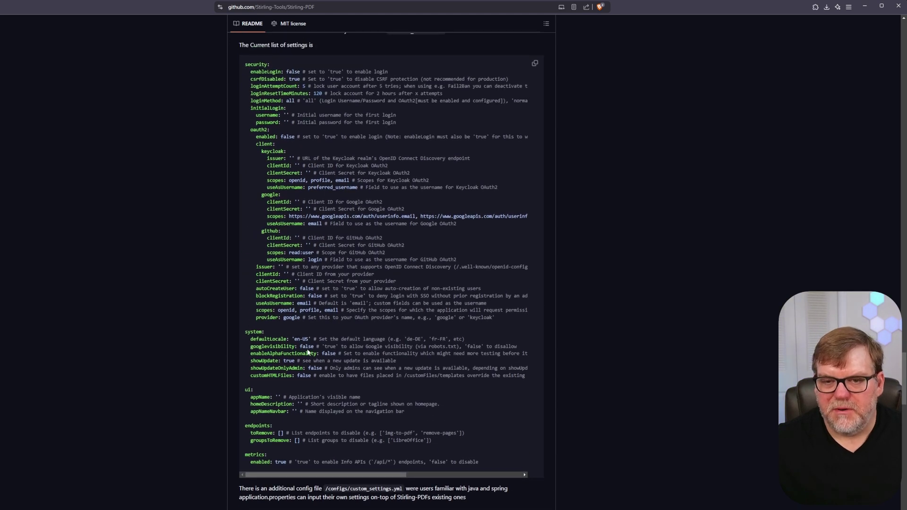
pyautogui.scroll(2, 271, 321)
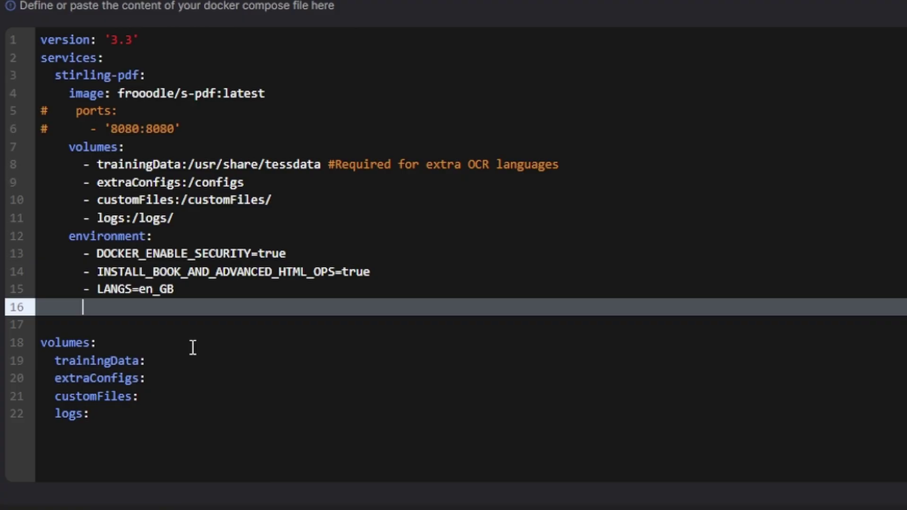
# Add '- SECURITY_ENABLELOGIN=true' and '- SECURITY_LOGINMETHOD=normal' lines to the compose environment
pyautogui.write('- SECURITY')
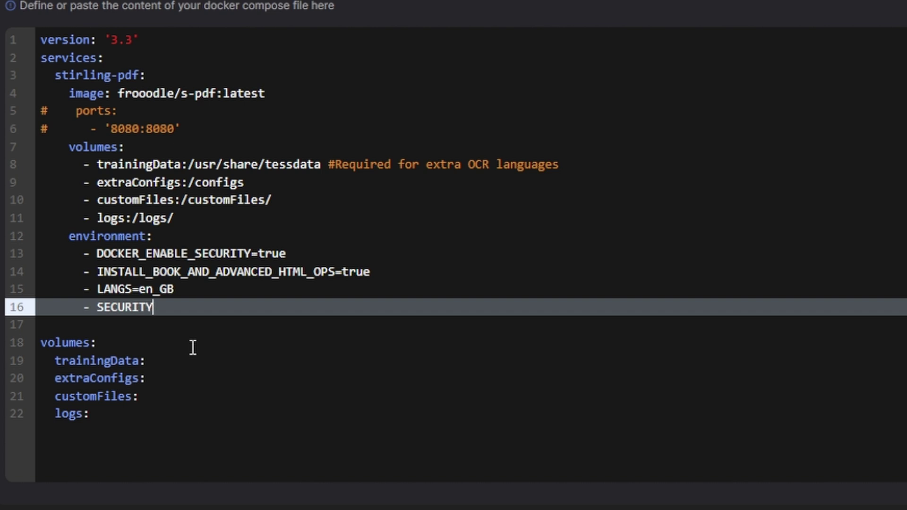
pyautogui.write('_ENABLELOGIN=true')
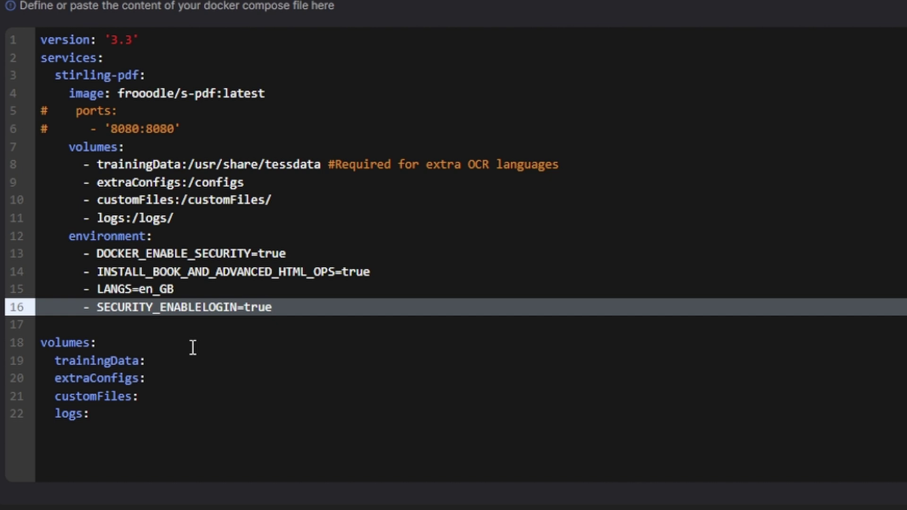
pyautogui.press('Return')
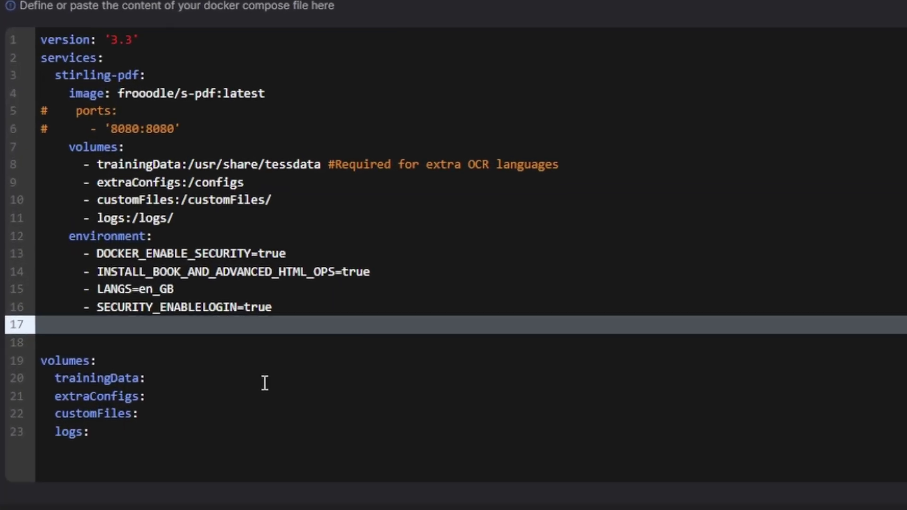
pyautogui.click(168, 321)
pyautogui.write('- SECURITY_LOGINM')
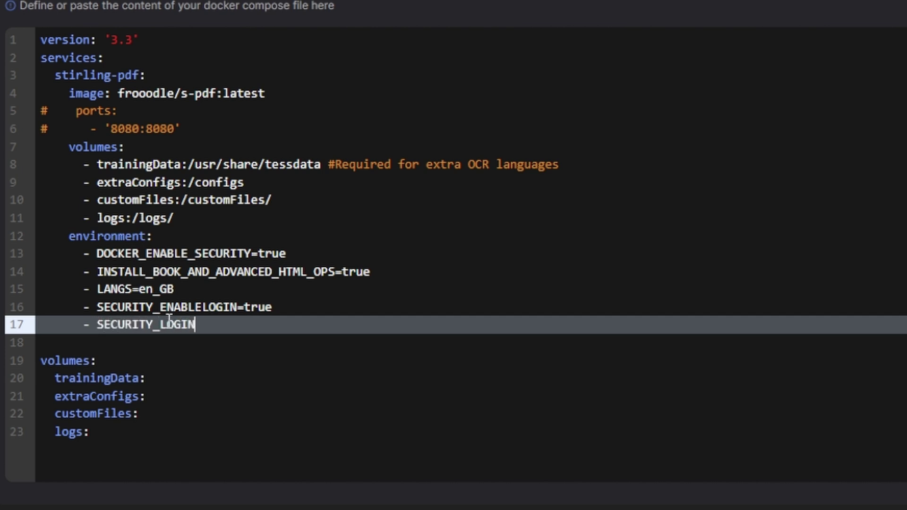
pyautogui.write('ETHOD=normal')
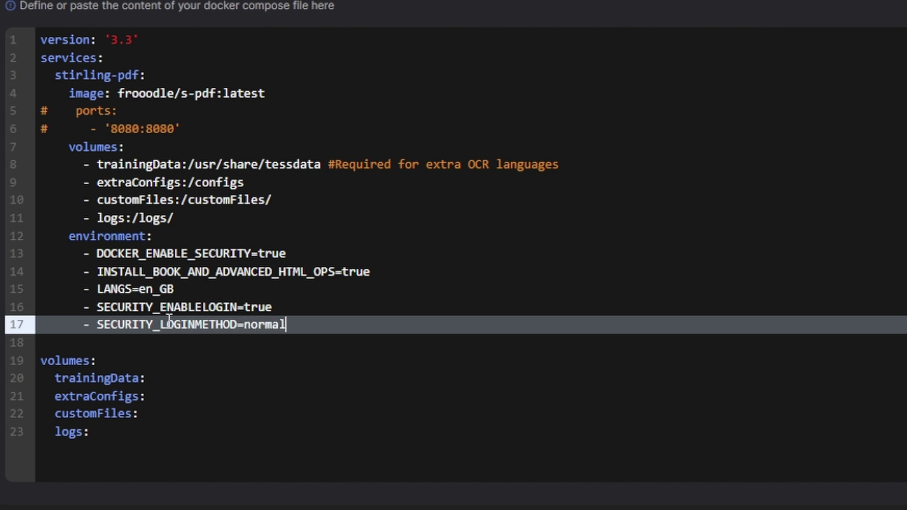
pyautogui.press('Return')
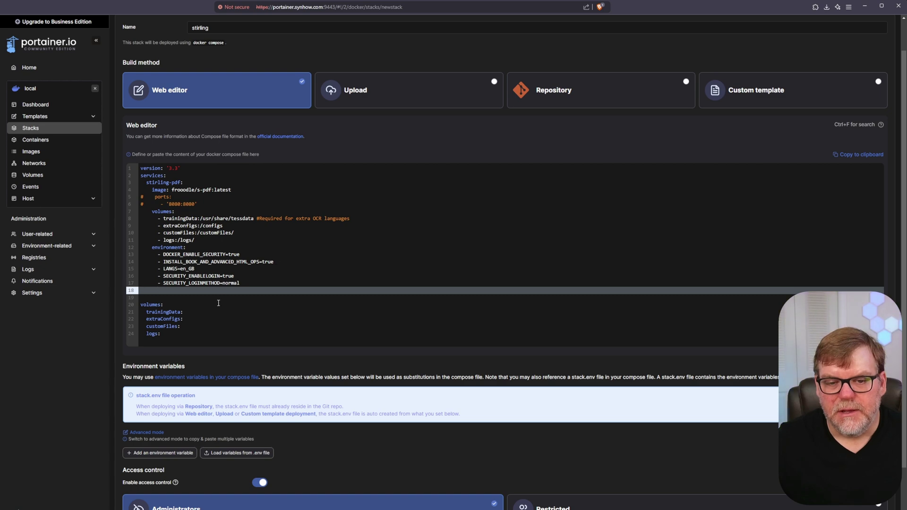
# Add a '- SECURITY_INITIALLOGIN_USERNAME=' environment line set to the chosen login username
pyautogui.write('- ')
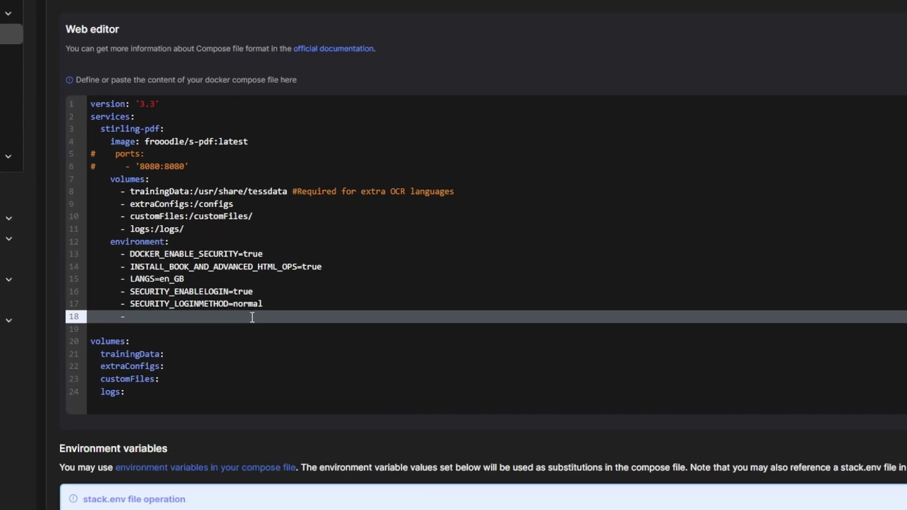
pyautogui.write('s')
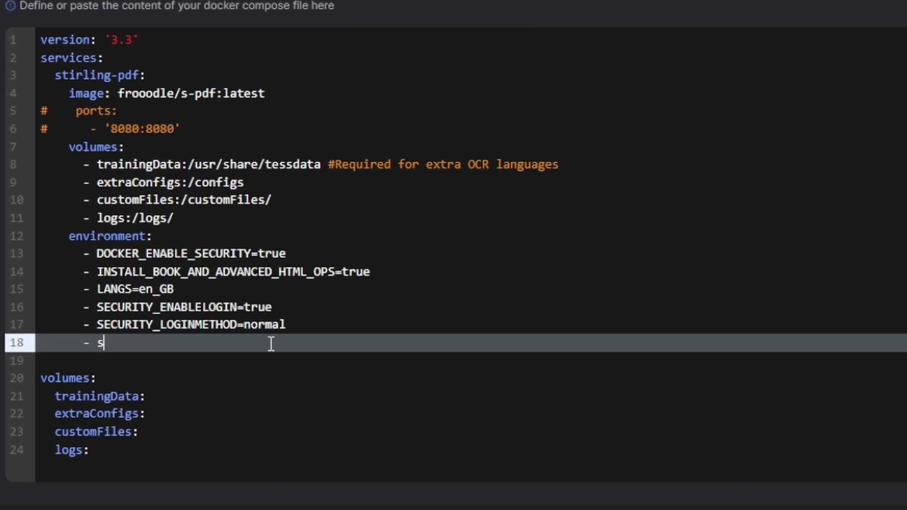
pyautogui.press('BackSpace')
pyautogui.write('SECURITY_')
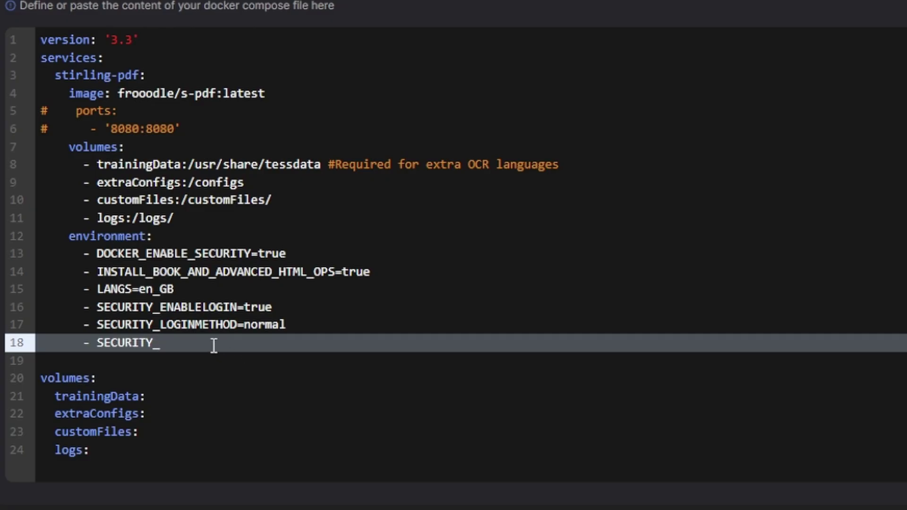
pyautogui.write('INITIALLOGIN_USERNAME=synack')
pyautogui.press('Return')
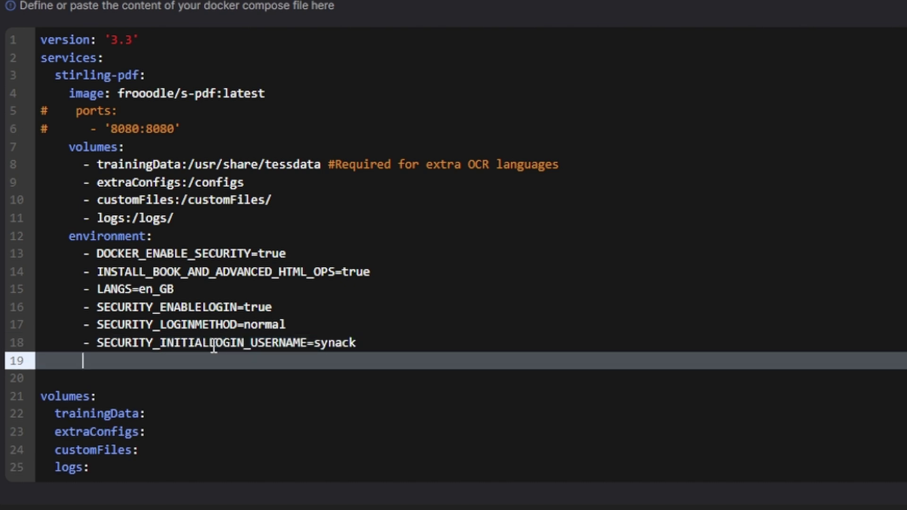
# Duplicate that line as SECURITY_INITIALLOGIN_PASSWORD with the account password as its value
pyautogui.press('Up')
pyautogui.hotkey('shift', 'End')
pyautogui.hotkey('ctrl', 'c')
pyautogui.press('Right')
pyautogui.press('Down')
pyautogui.hotkey('ctrl', 'v')
pyautogui.press('Left')
pyautogui.press('Left')
pyautogui.press('Left')
pyautogui.press('Left')
pyautogui.press('Left')
pyautogui.press('Left')
pyautogui.press('Left')
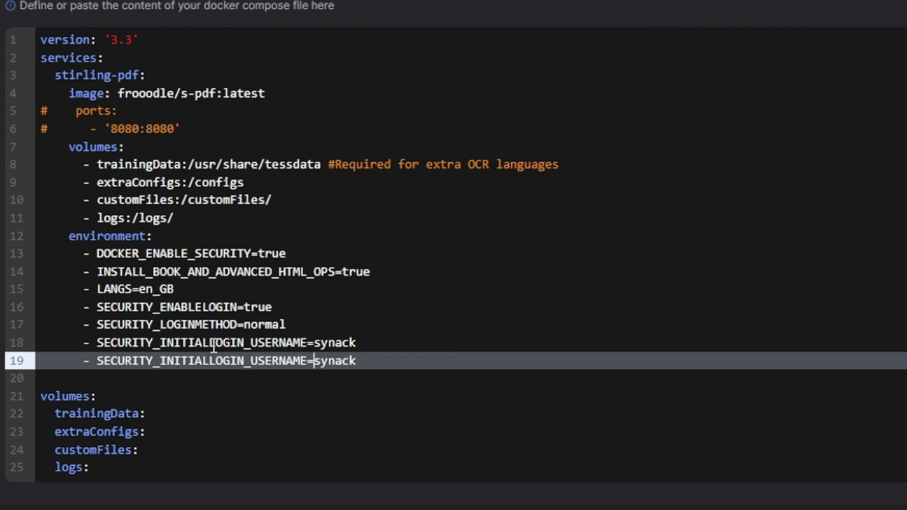
pyautogui.press('BackSpace')
pyautogui.press('BackSpace')
pyautogui.press('BackSpace')
pyautogui.press('BackSpace')
pyautogui.press('BackSpace')
pyautogui.press('BackSpace')
pyautogui.press('BackSpace')
pyautogui.press('BackSpace')
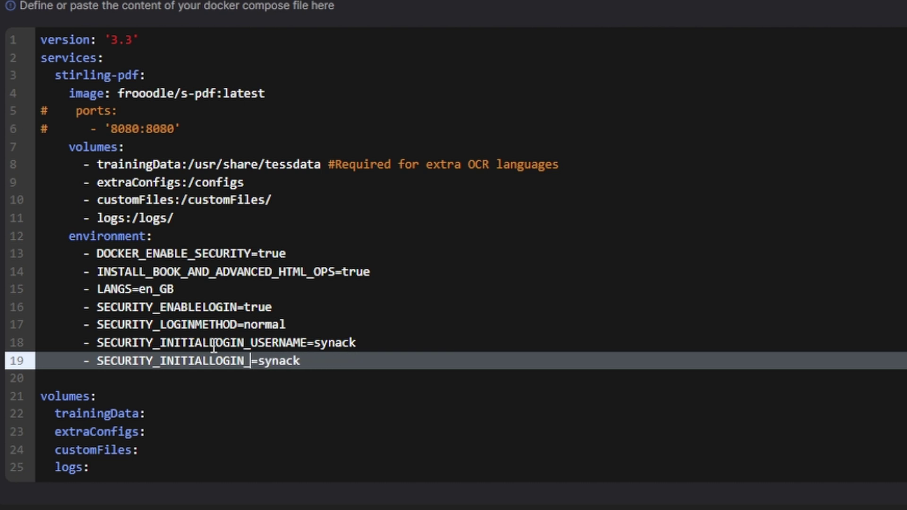
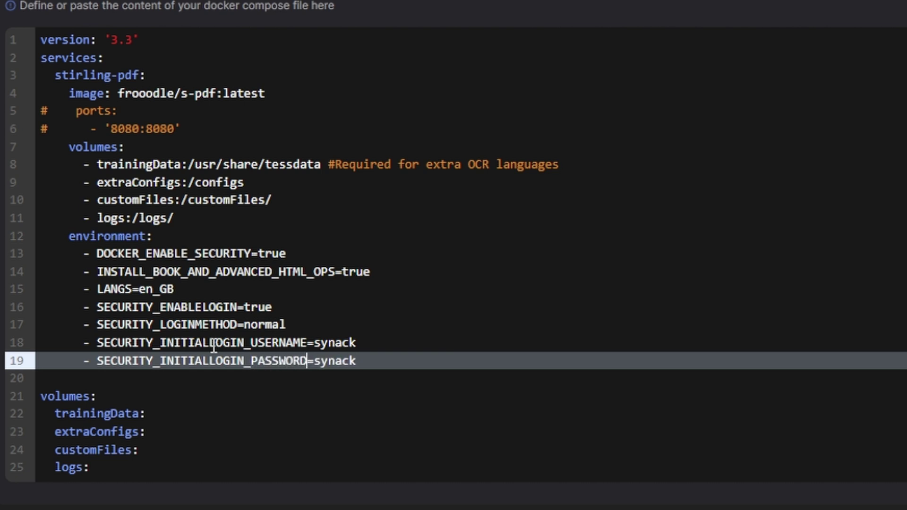
pyautogui.press('End')
pyautogui.press('Return')
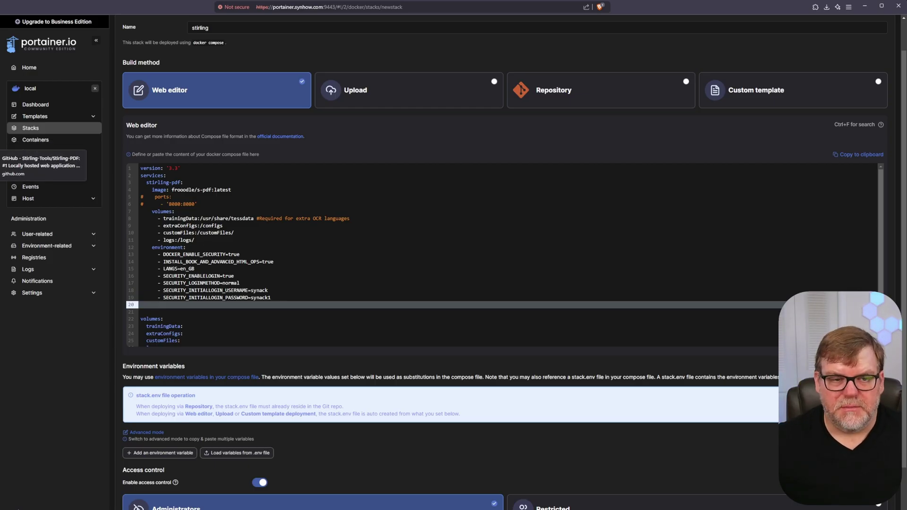
pyautogui.click(10, 150)
pyautogui.scroll(-1, 303, 289)
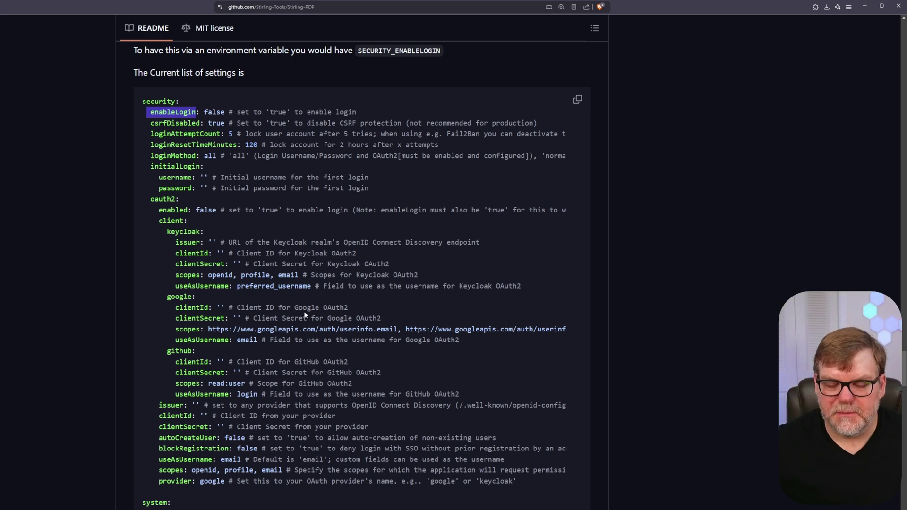
pyautogui.scroll(-3, 285, 358)
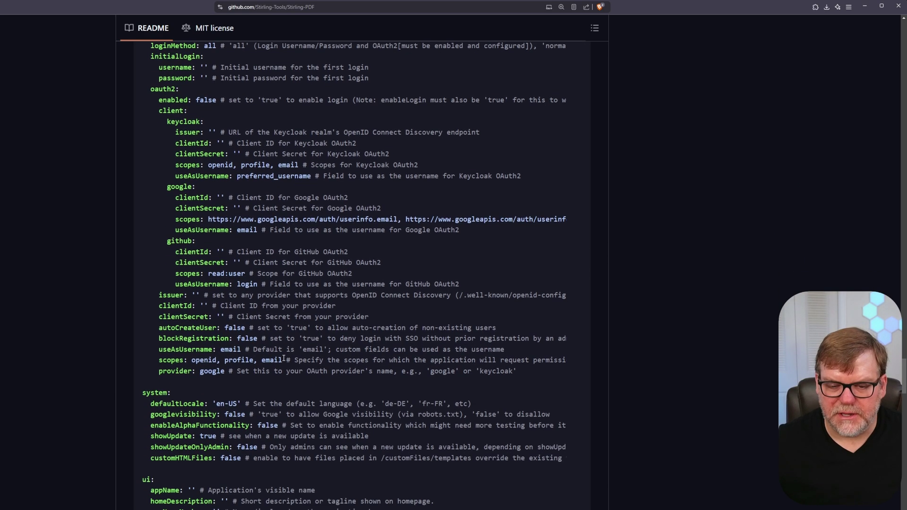
pyautogui.scroll(-2, 296, 360)
pyautogui.scroll(-2, 295, 372)
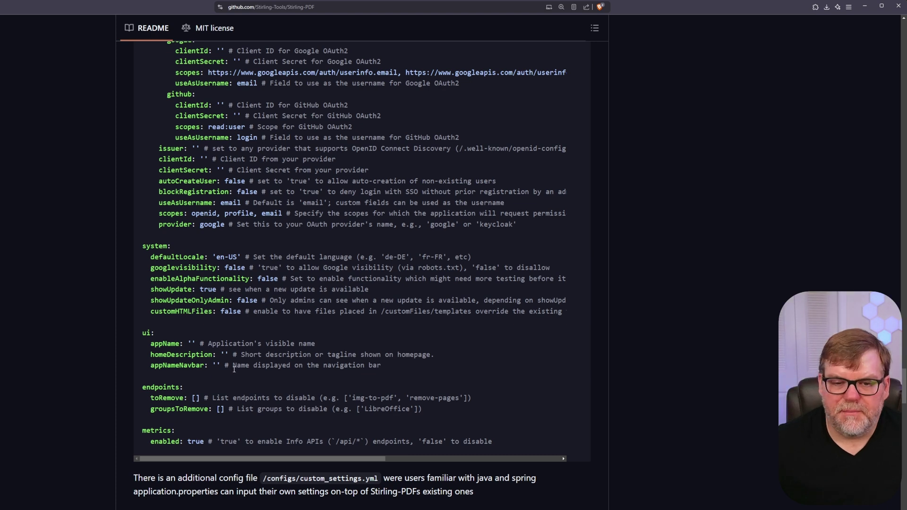
pyautogui.scroll(2, 241, 374)
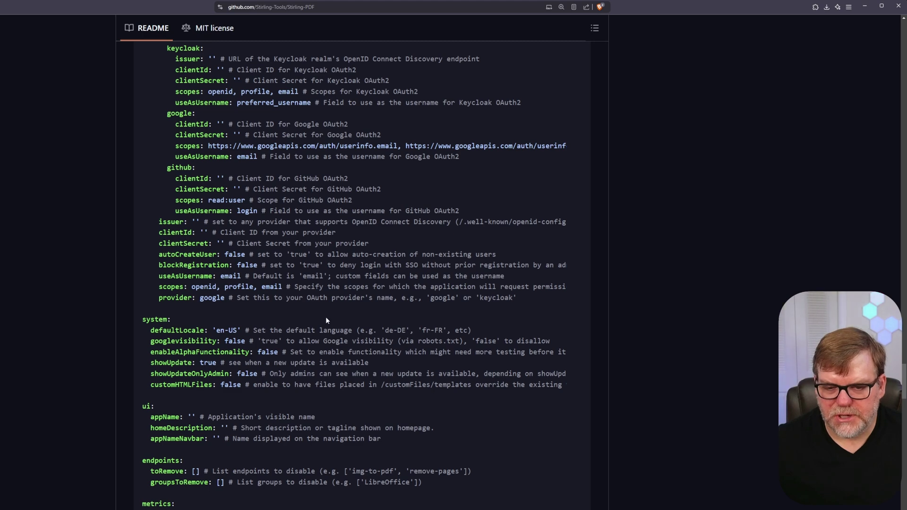
pyautogui.scroll(2, 302, 371)
pyautogui.scroll(1, 302, 371)
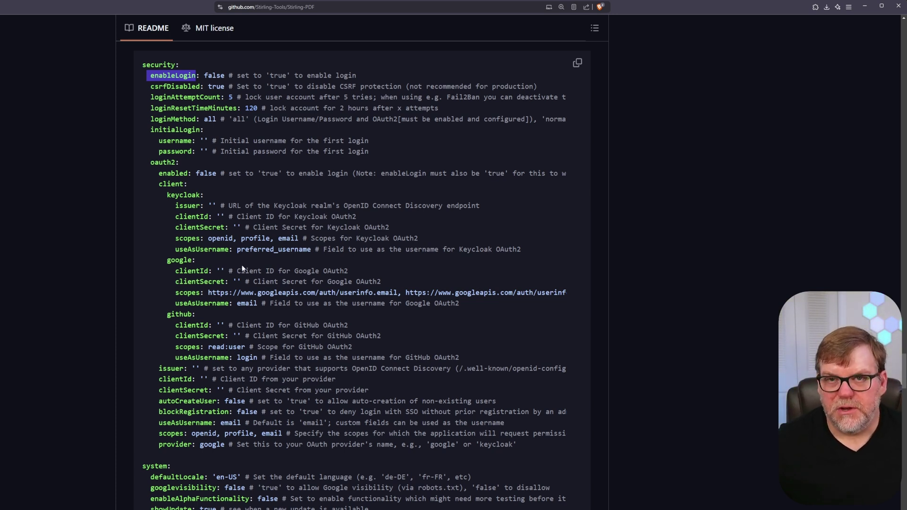
pyautogui.scroll(-3, 242, 268)
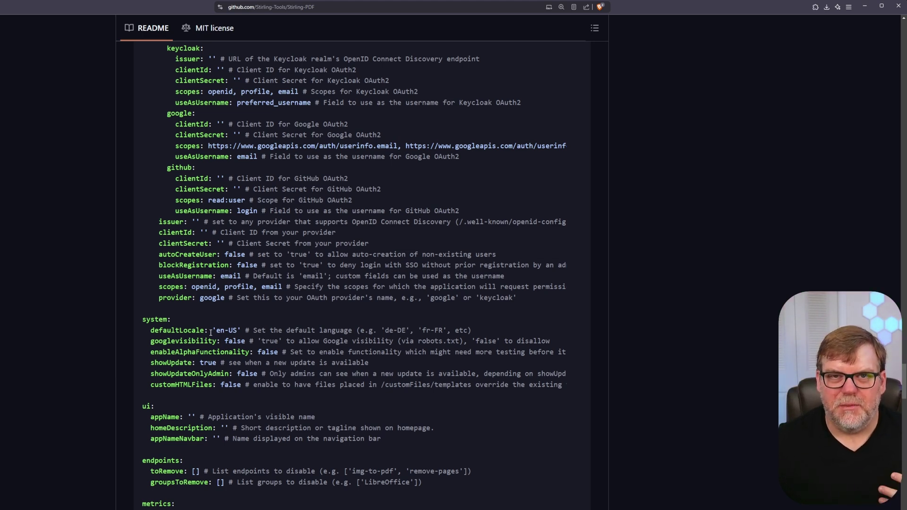
pyautogui.scroll(5, 355, 352)
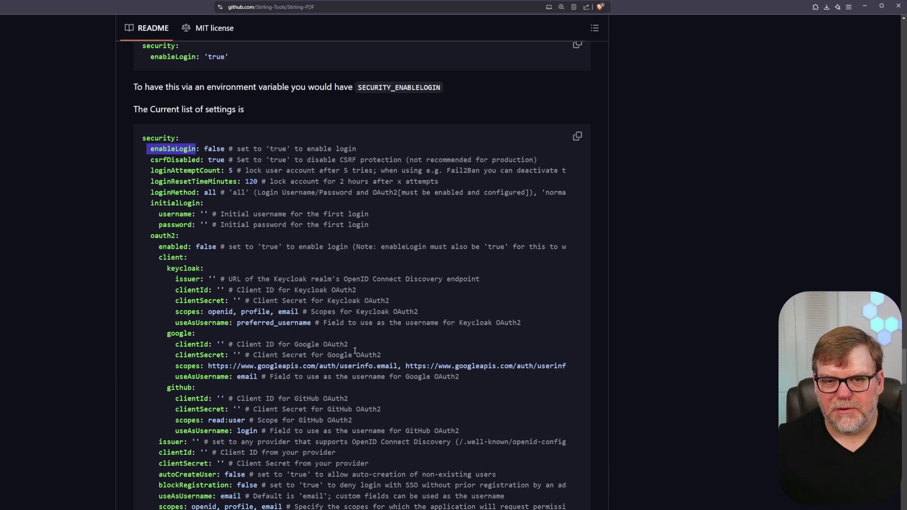
pyautogui.hotkey('ctrl', '-')
pyautogui.hotkey('ctrl', '-')
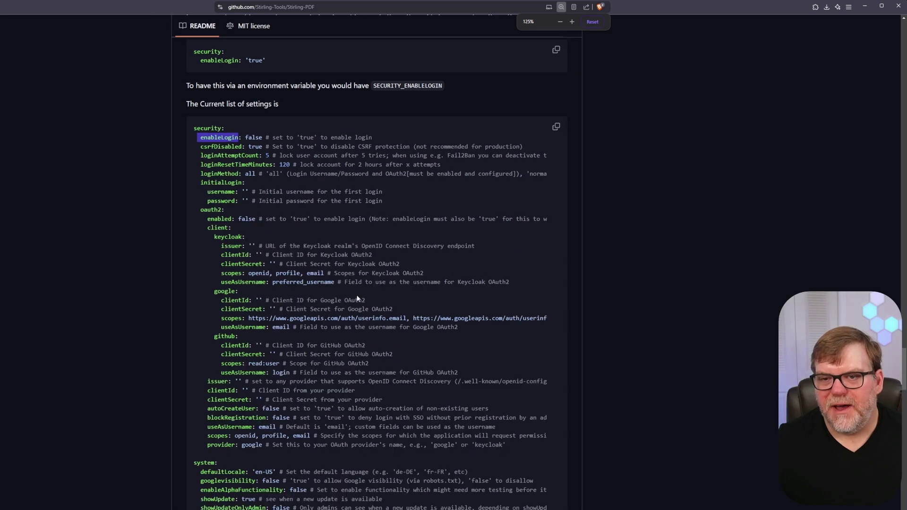
pyautogui.scroll(2, 355, 295)
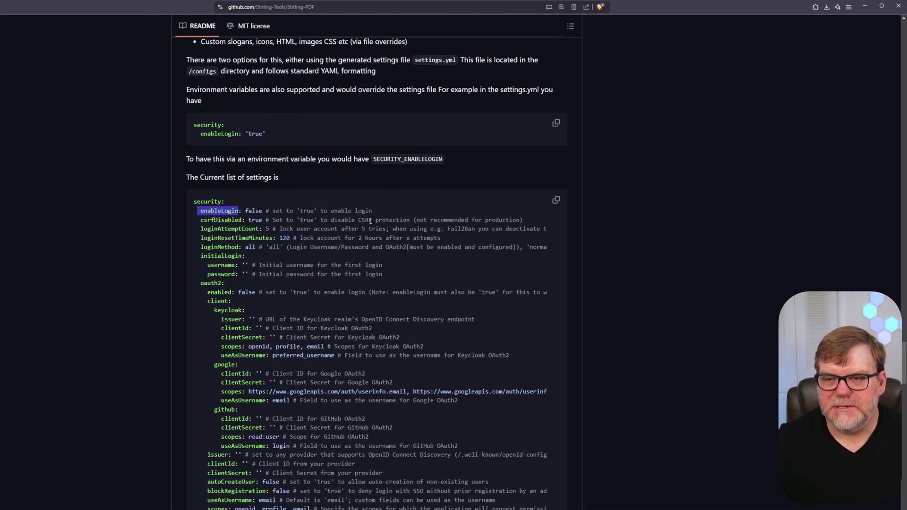
pyautogui.moveTo(374, 161); pyautogui.dragTo(404, 159)
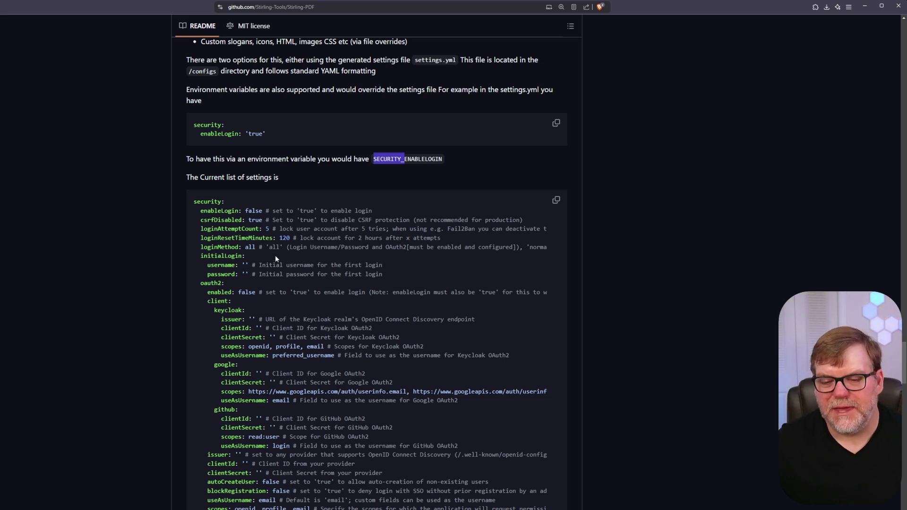
pyautogui.scroll(3, 441, 211)
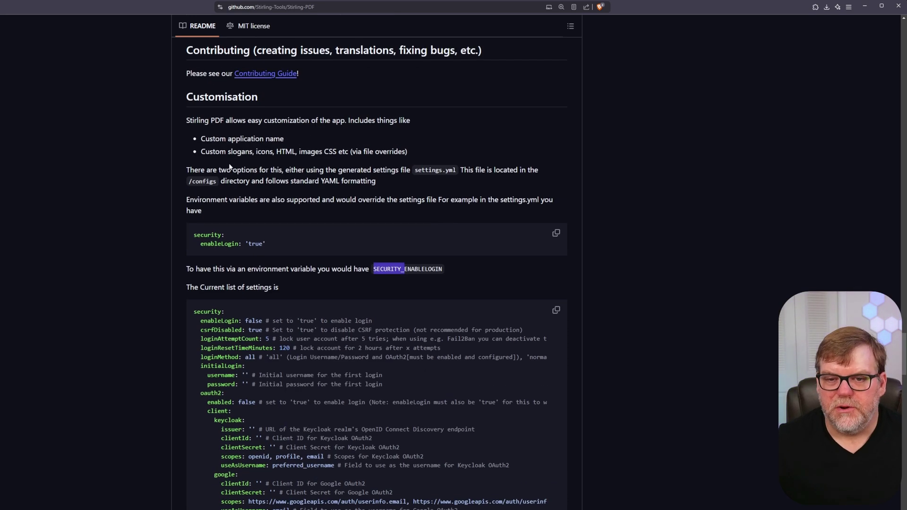
pyautogui.scroll(1, 213, 161)
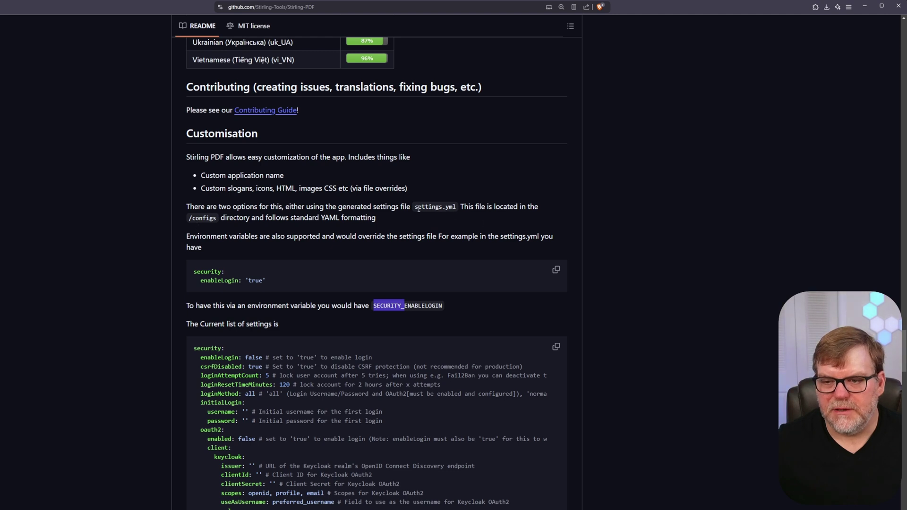
pyautogui.moveTo(418, 209); pyautogui.dragTo(462, 207)
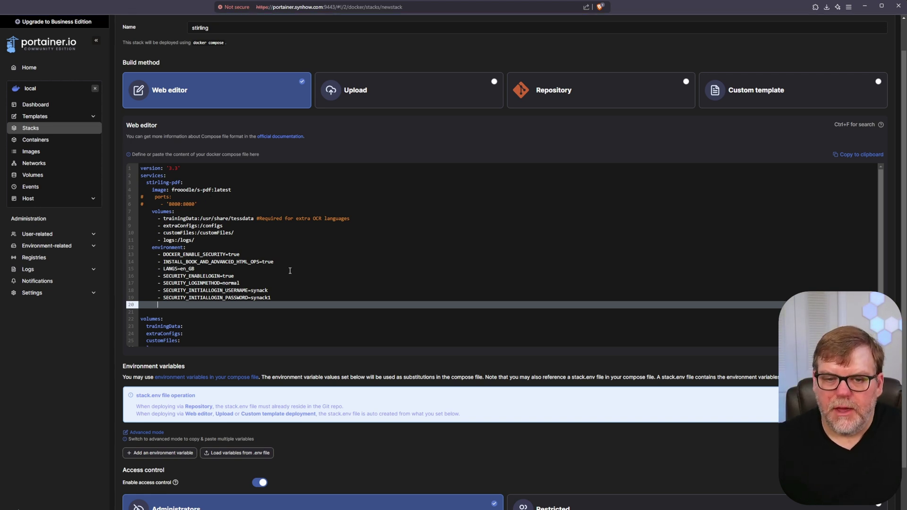
# Deploy the stirling stack, check the stirling-pdf container's logs, and return to the dashboard
pyautogui.hotkey('ctrl', 'a')
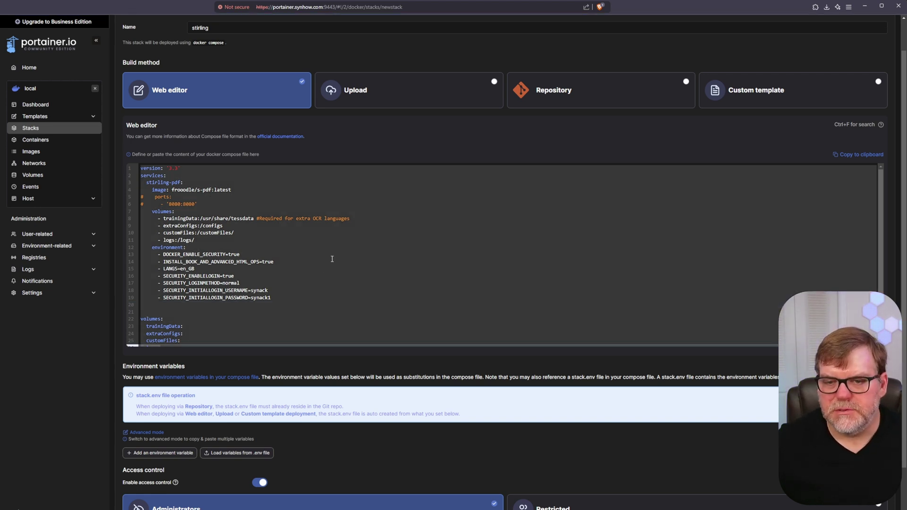
pyautogui.click(444, 238)
pyautogui.scroll(-3, 225, 443)
pyautogui.click(146, 500)
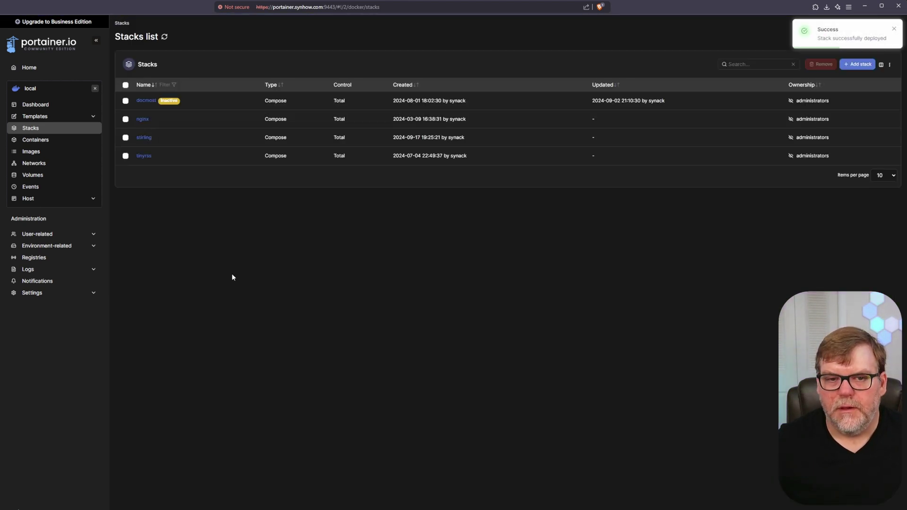
pyautogui.click(143, 138)
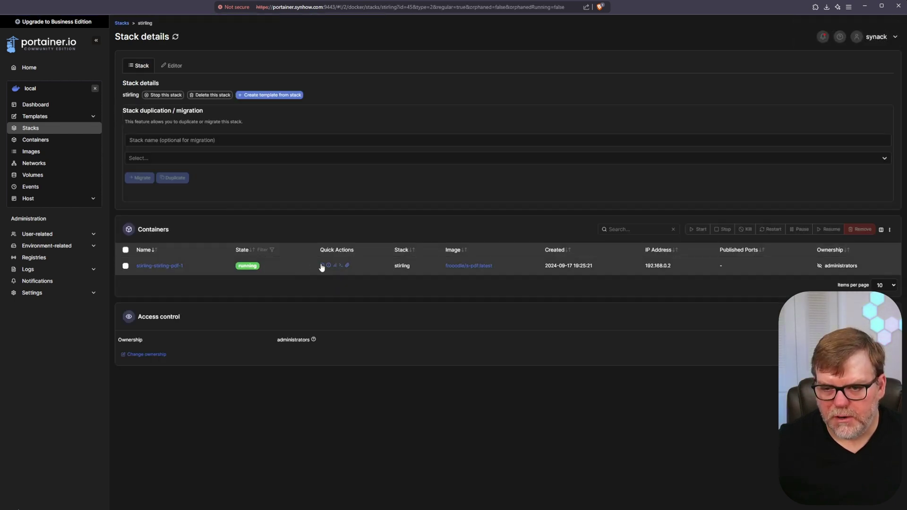
pyautogui.click(322, 266)
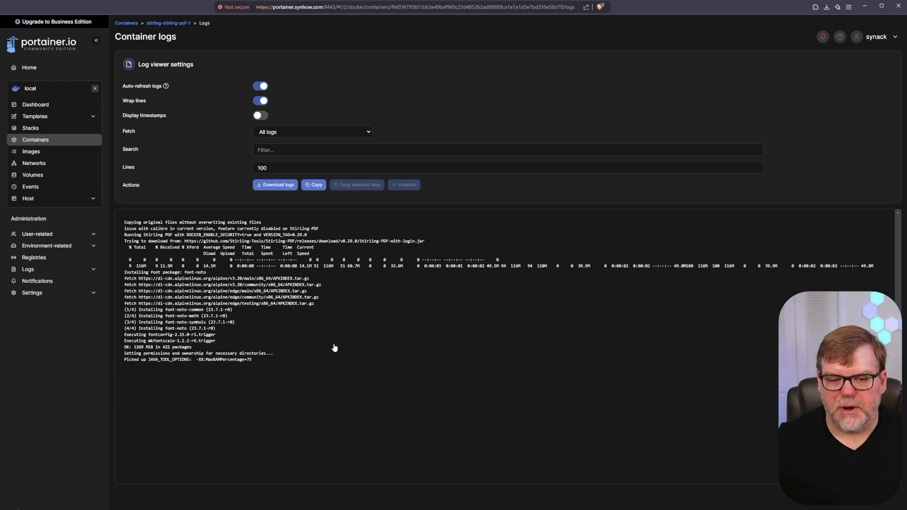
pyautogui.click(40, 104)
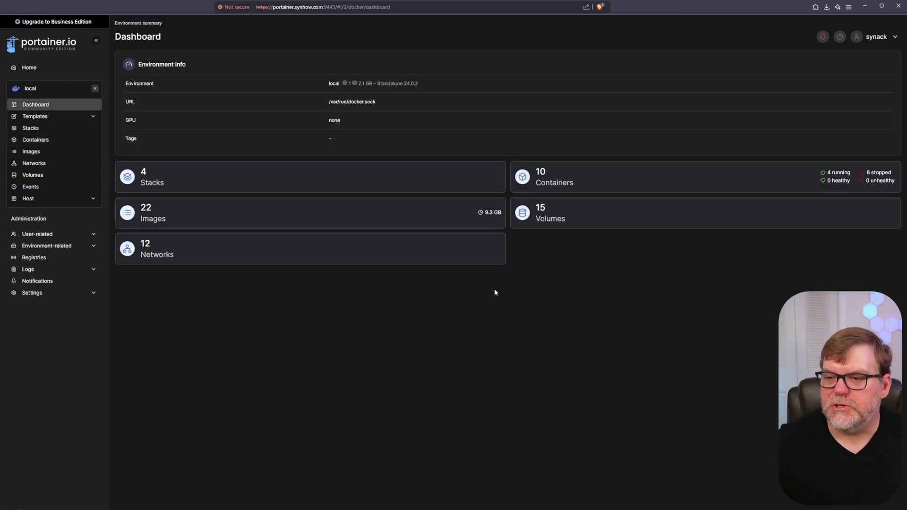
# Join the nginx-app-1 container to the stirling_default network from its details page
pyautogui.click(543, 178)
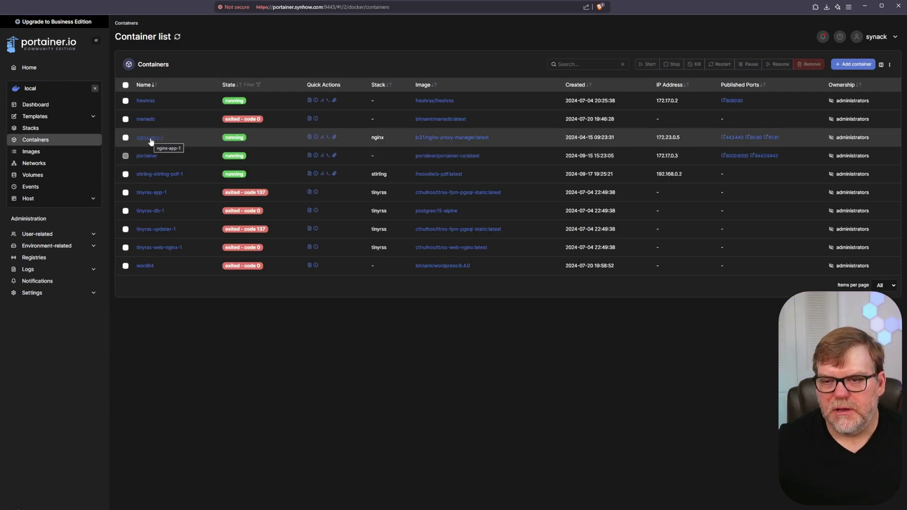
pyautogui.click(150, 138)
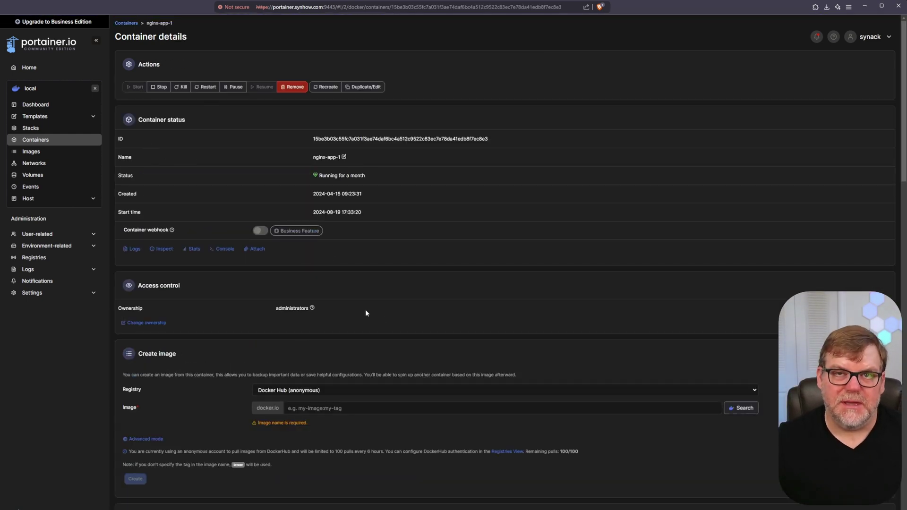
pyautogui.scroll(-9, 378, 324)
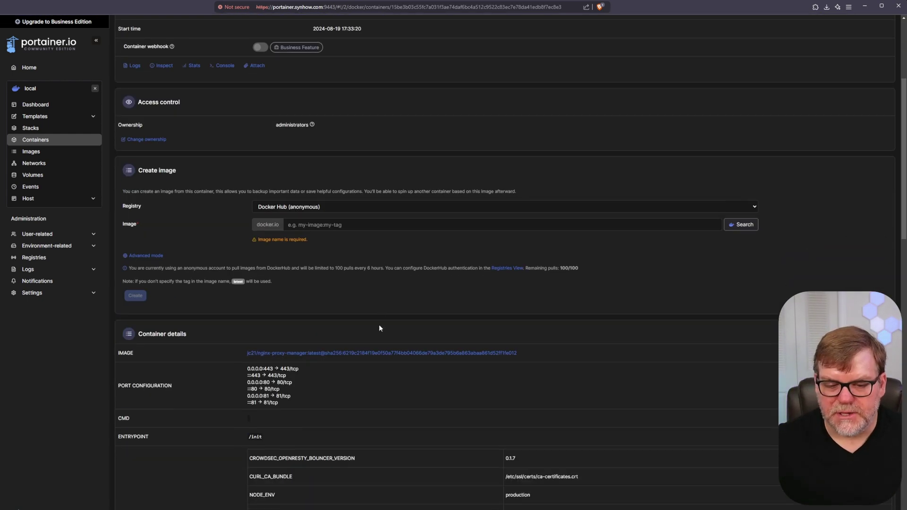
pyautogui.scroll(-15, 378, 334)
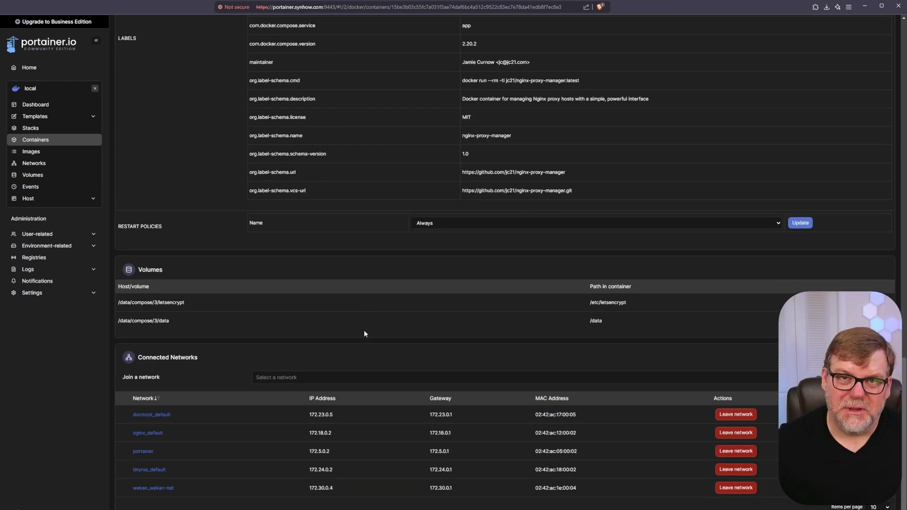
pyautogui.click(317, 377)
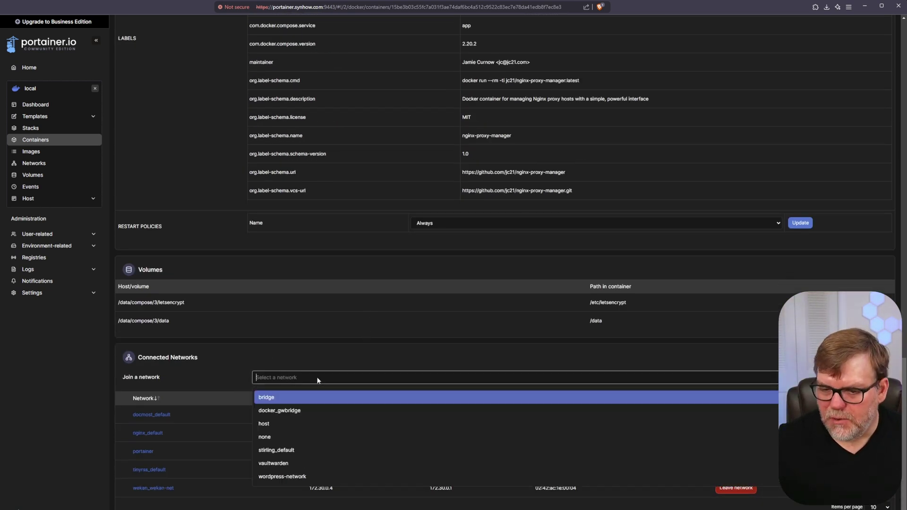
pyautogui.click(287, 451)
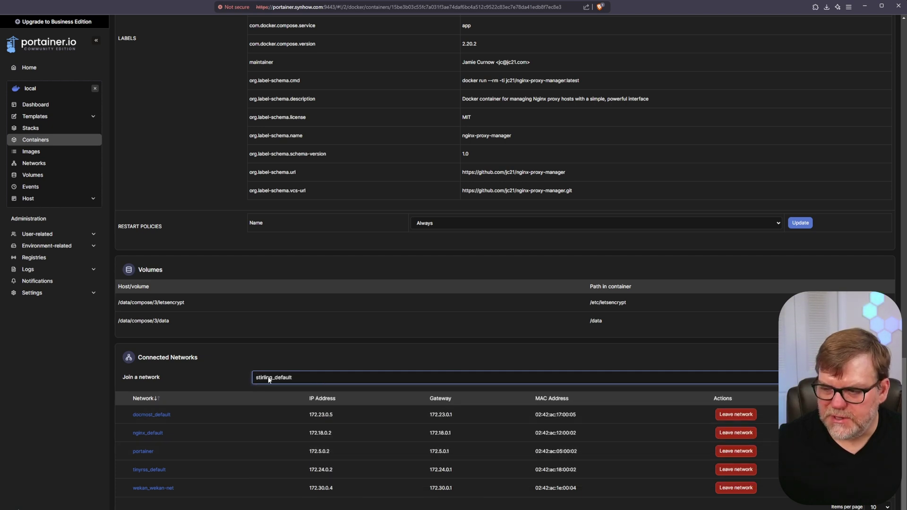
pyautogui.click(803, 377)
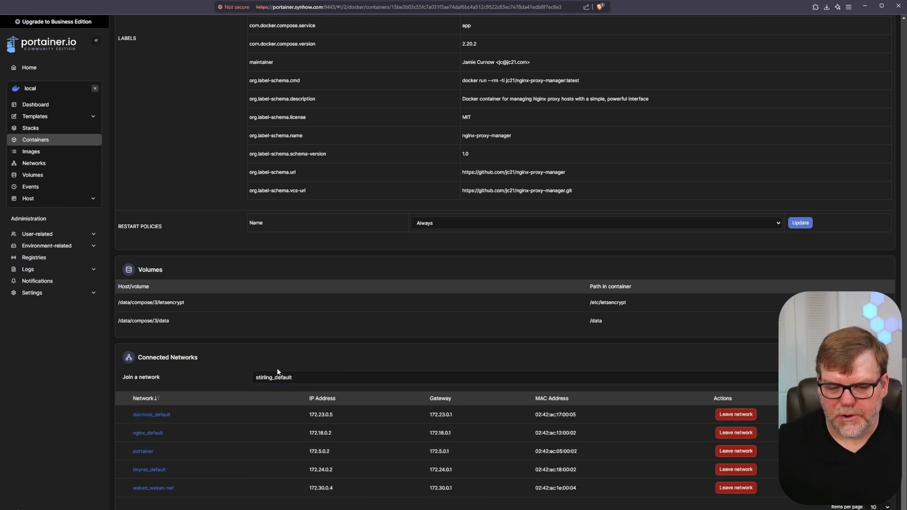
pyautogui.scroll(-5, 278, 368)
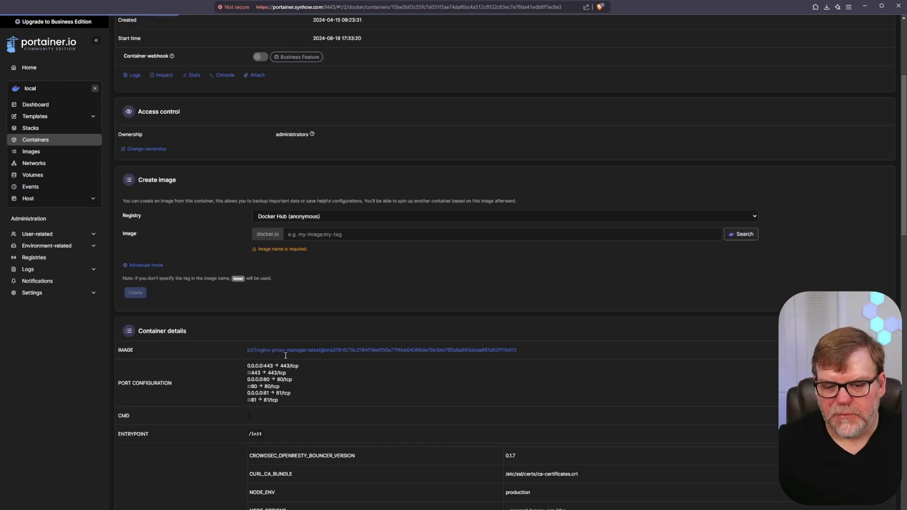
# Find stirling-stirling-pdf-1 in the containers list and copy its name for Nginx Proxy Manager
pyautogui.click(38, 175)
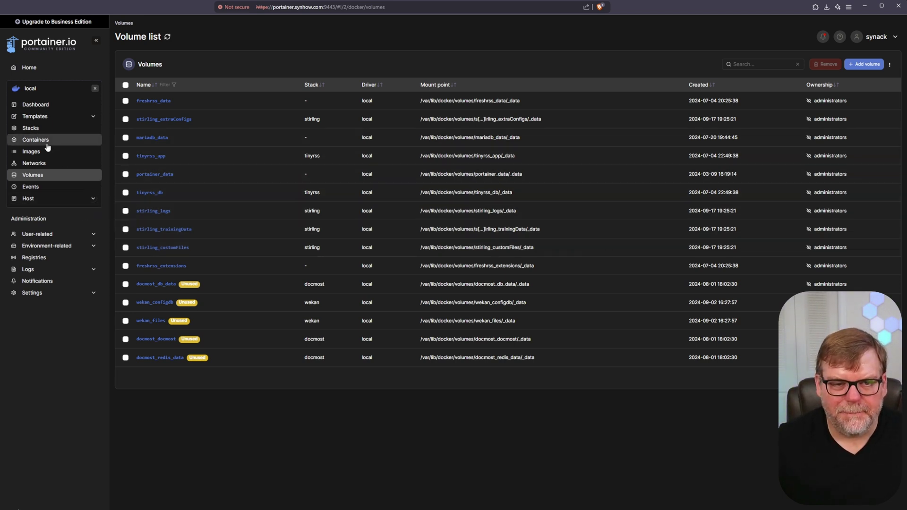
pyautogui.click(42, 105)
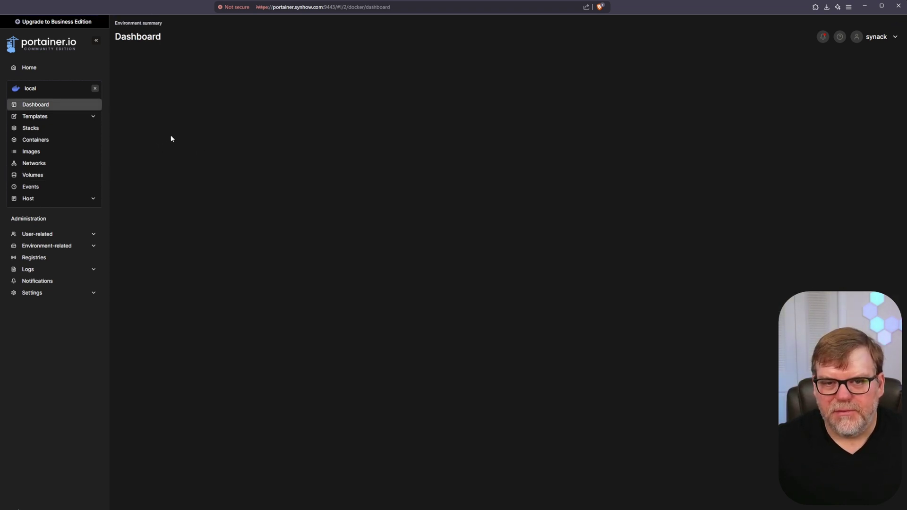
pyautogui.click(525, 181)
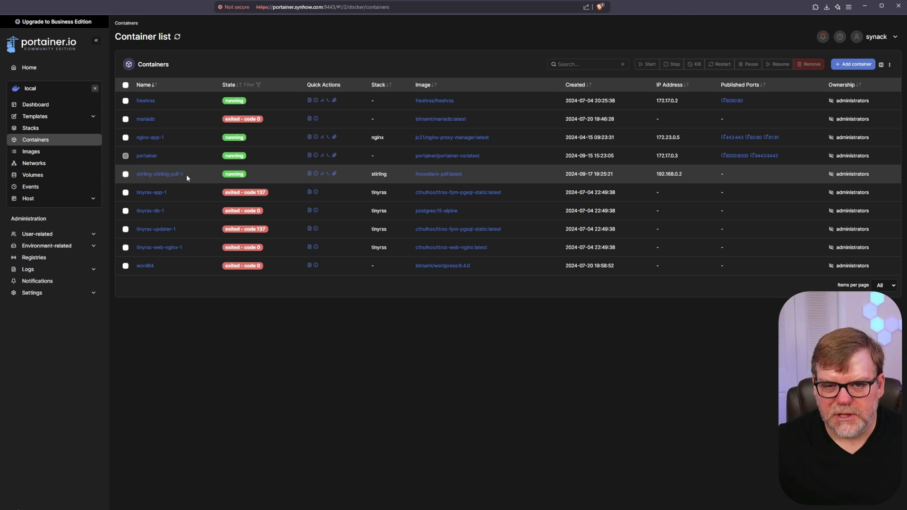
pyautogui.moveTo(183, 173); pyautogui.dragTo(141, 174)
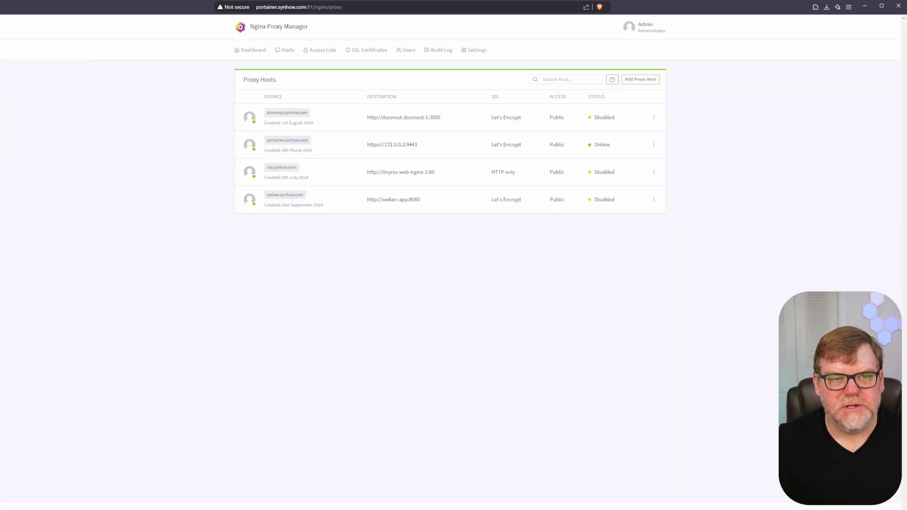
pyautogui.click(29, 70)
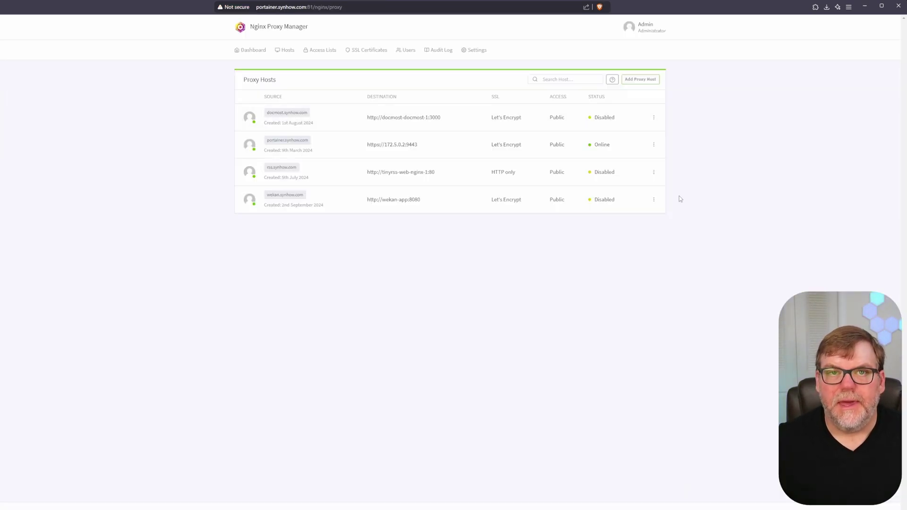
# Create proxy host stirling.synhow.com → stirling-stirling-pdf-1:8080 with Block Common Exploits and Websockets enabled
pyautogui.click(641, 80)
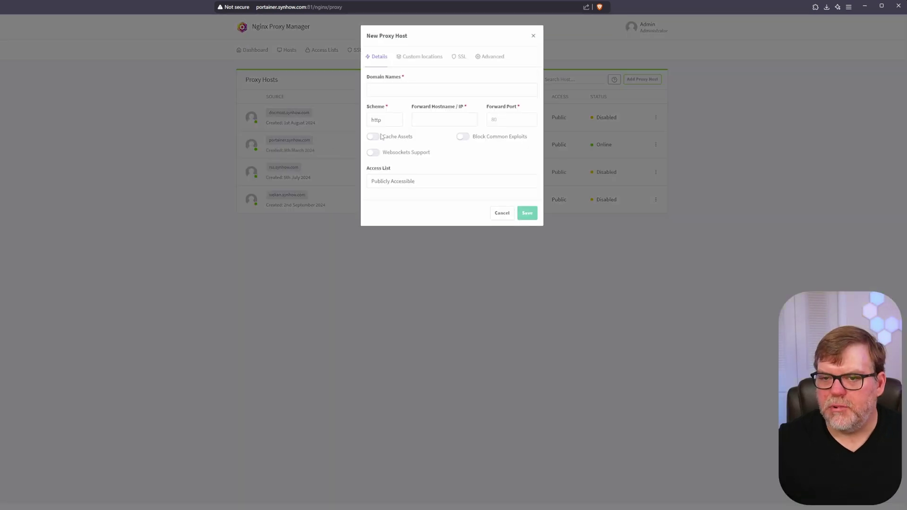
pyautogui.click(392, 90)
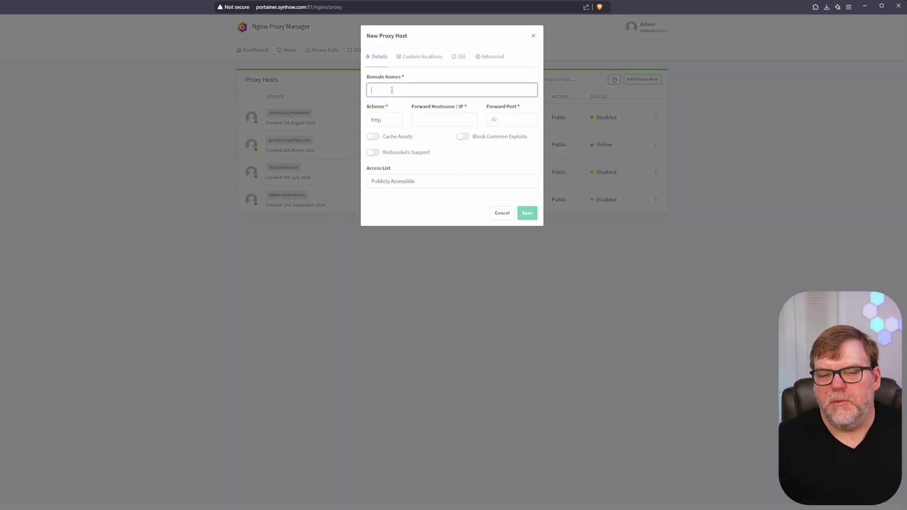
pyautogui.write('st')
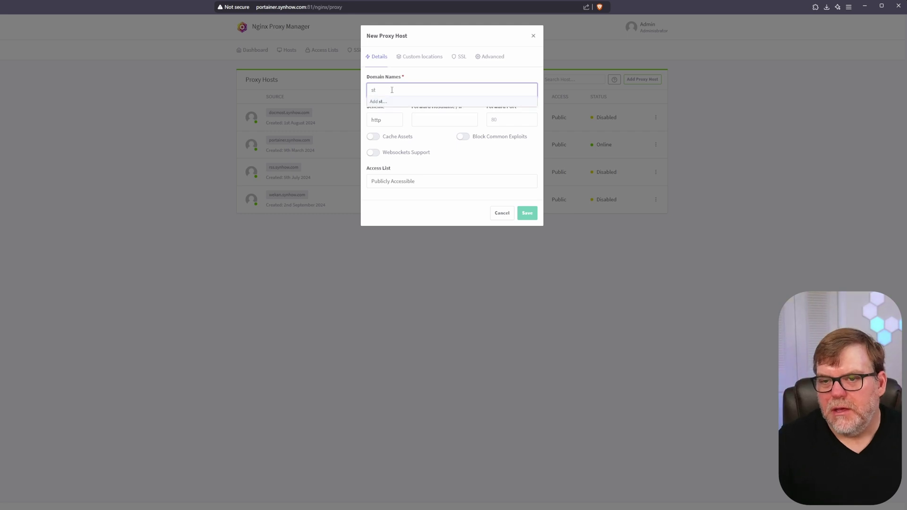
pyautogui.write('irling.sy')
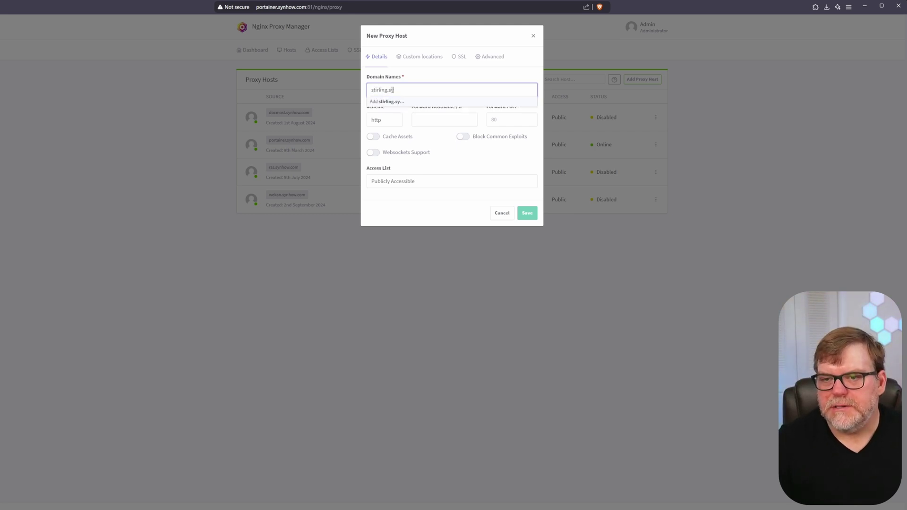
pyautogui.write('nhow.com')
pyautogui.press('Return')
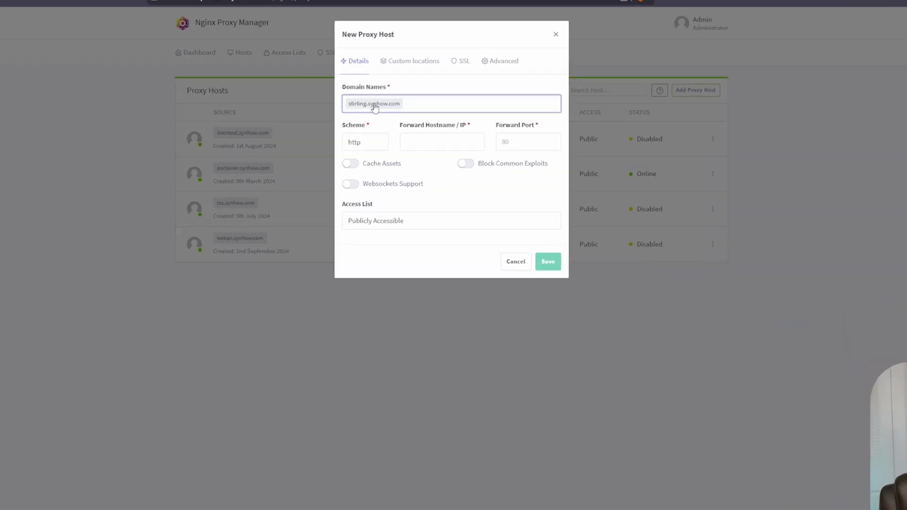
pyautogui.click(414, 138)
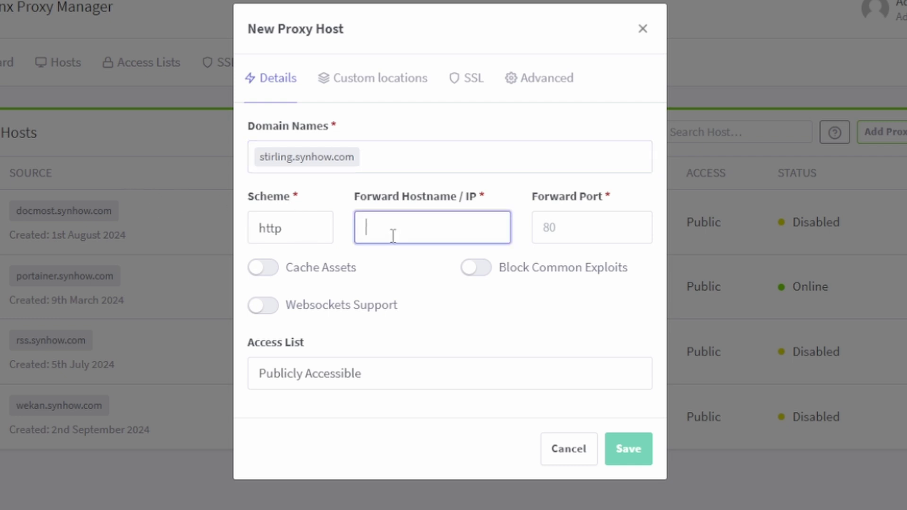
pyautogui.write('stirling-stirling-pdf-1')
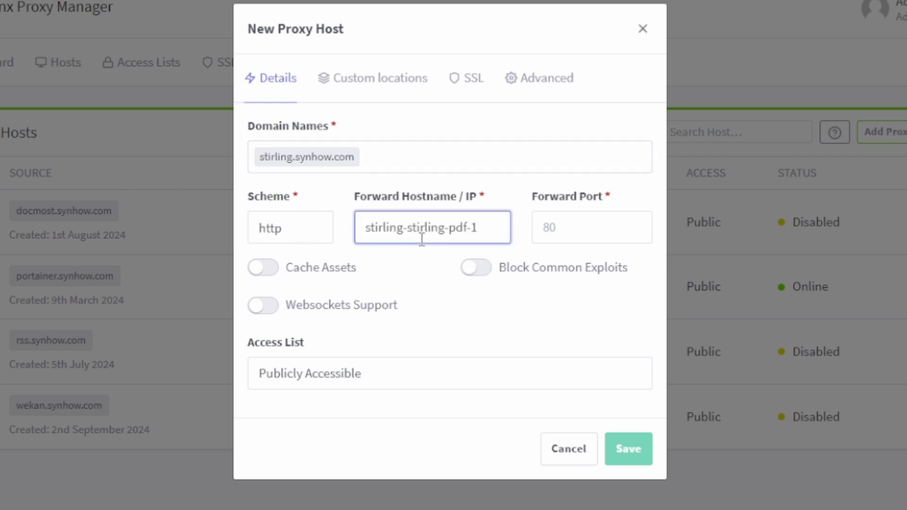
pyautogui.moveTo(497, 227); pyautogui.dragTo(336, 228)
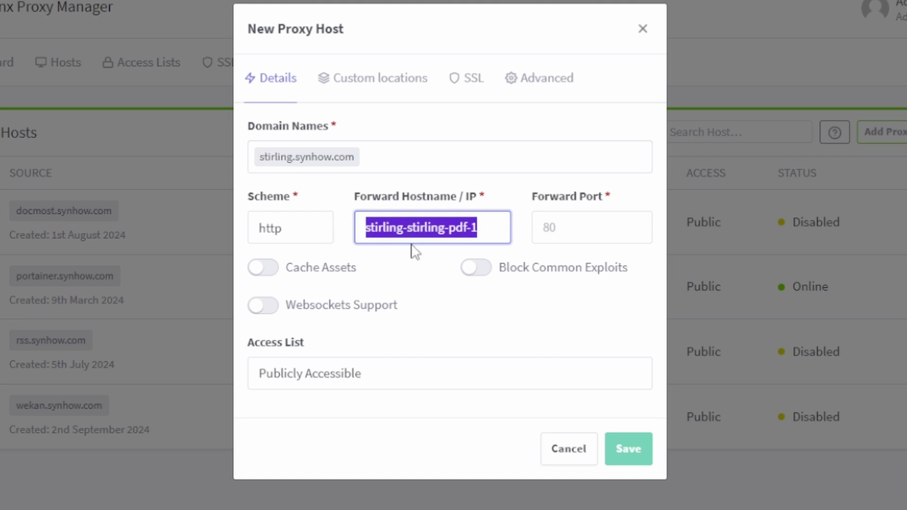
pyautogui.click(577, 231)
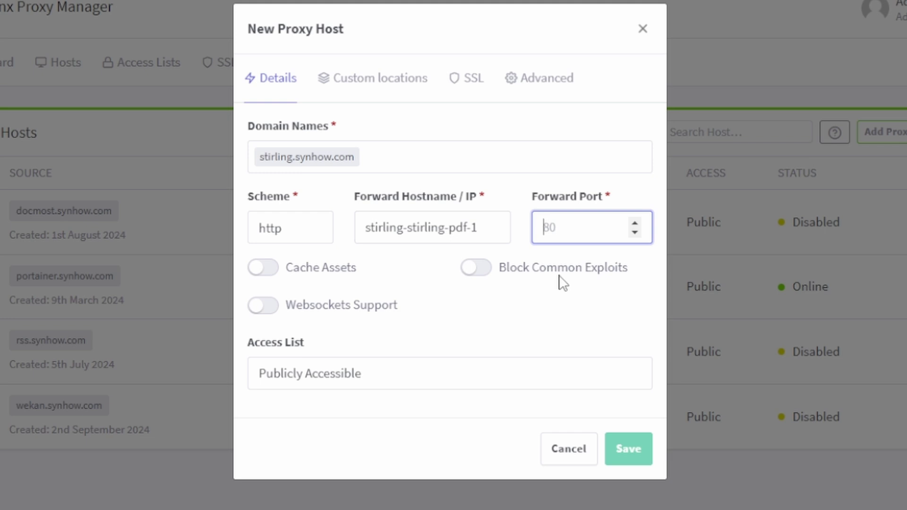
pyautogui.write('8080')
pyautogui.click(475, 268)
pyautogui.click(263, 306)
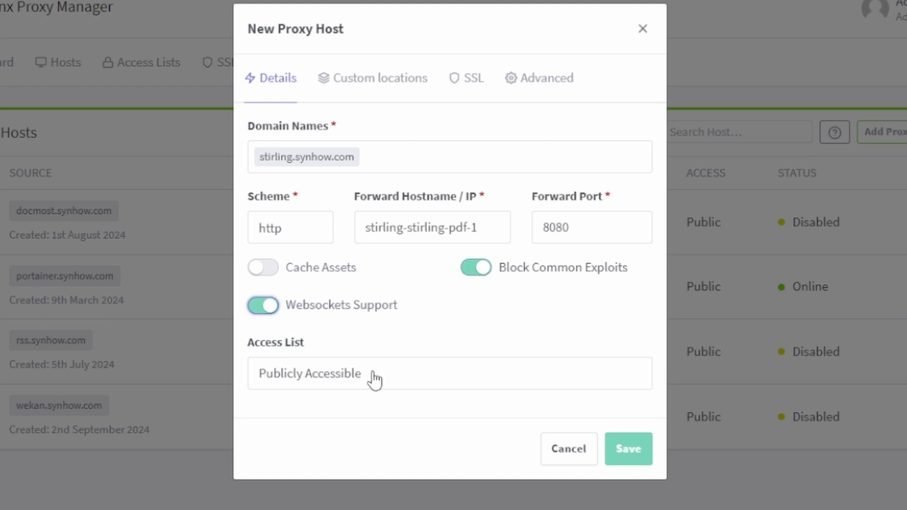
pyautogui.click(631, 447)
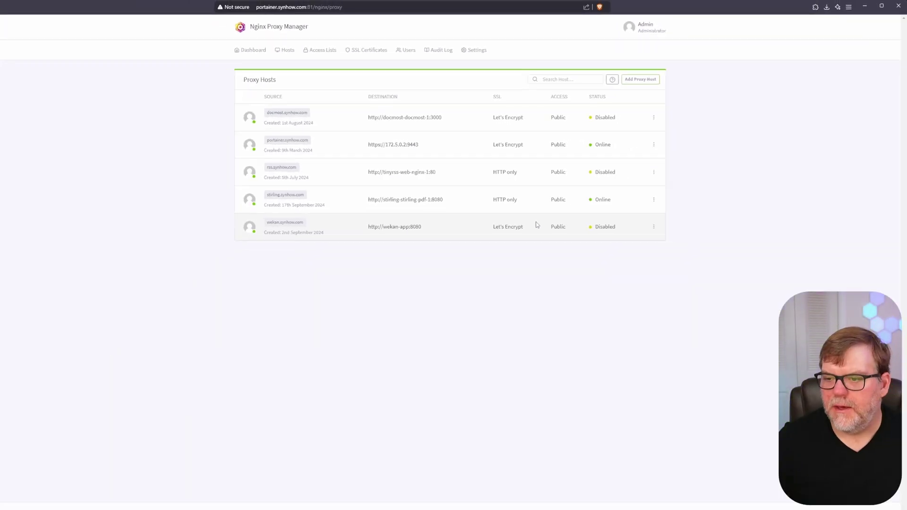
# Edit the stirling proxy host to request a Let's Encrypt certificate with Force SSL and agreed terms
pyautogui.click(655, 202)
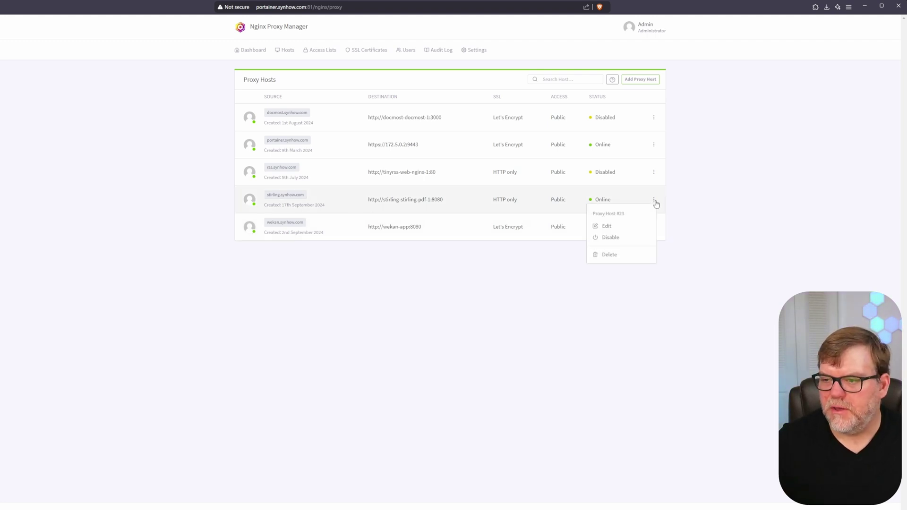
pyautogui.click(604, 228)
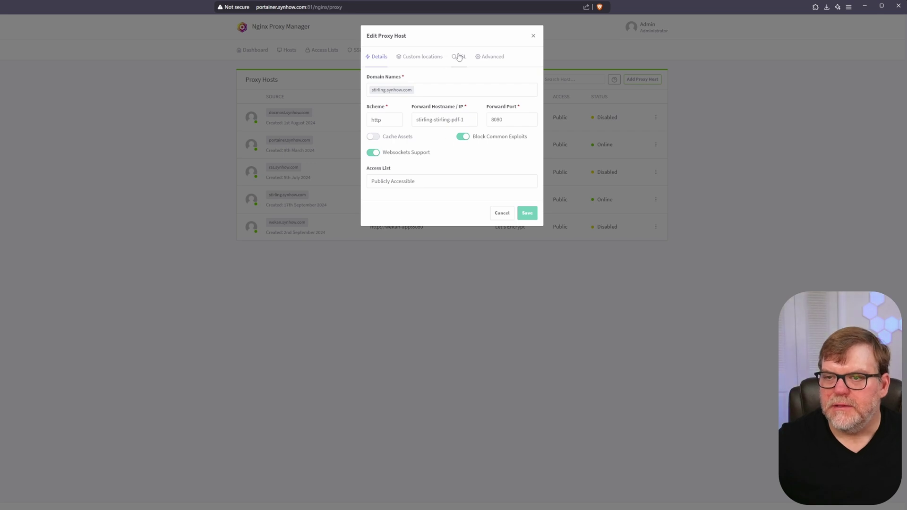
pyautogui.click(459, 57)
pyautogui.click(389, 92)
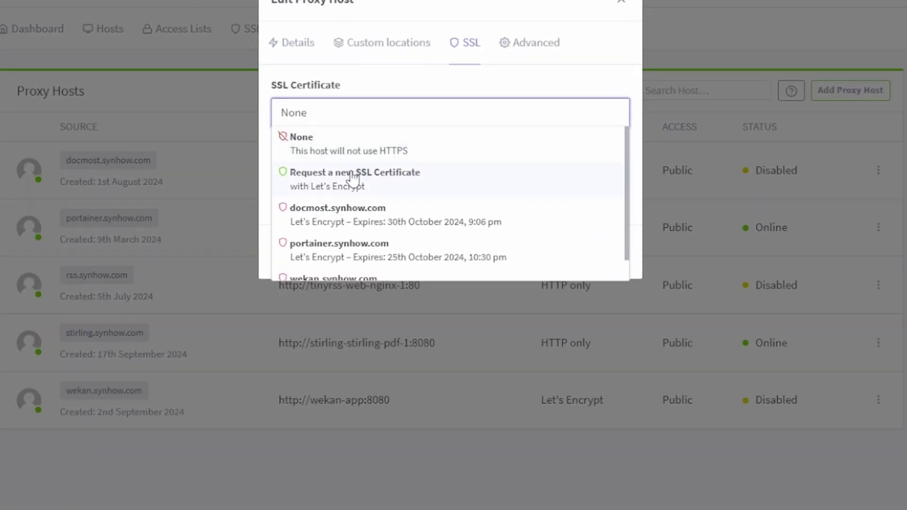
pyautogui.click(399, 121)
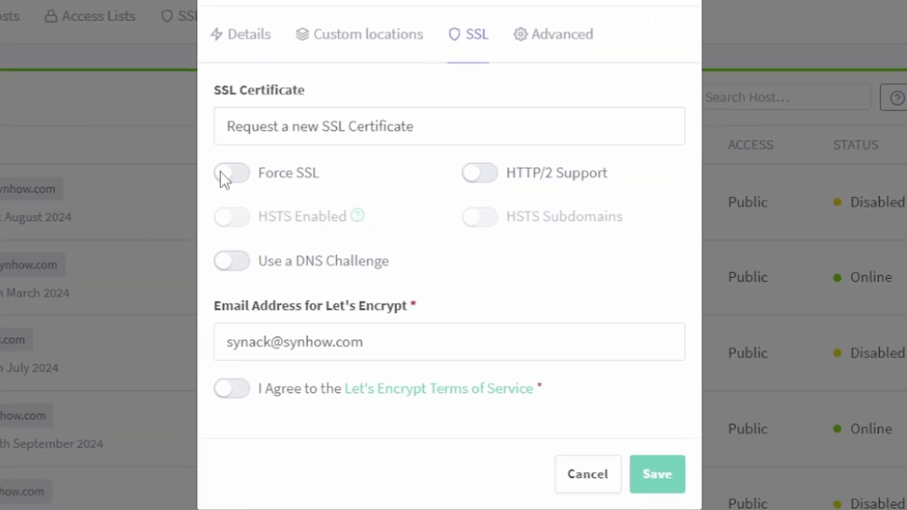
pyautogui.click(221, 172)
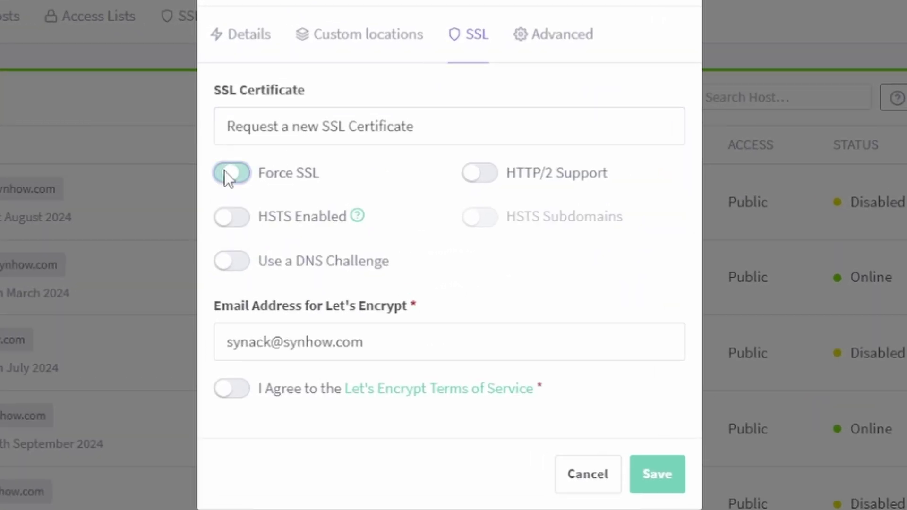
pyautogui.click(229, 391)
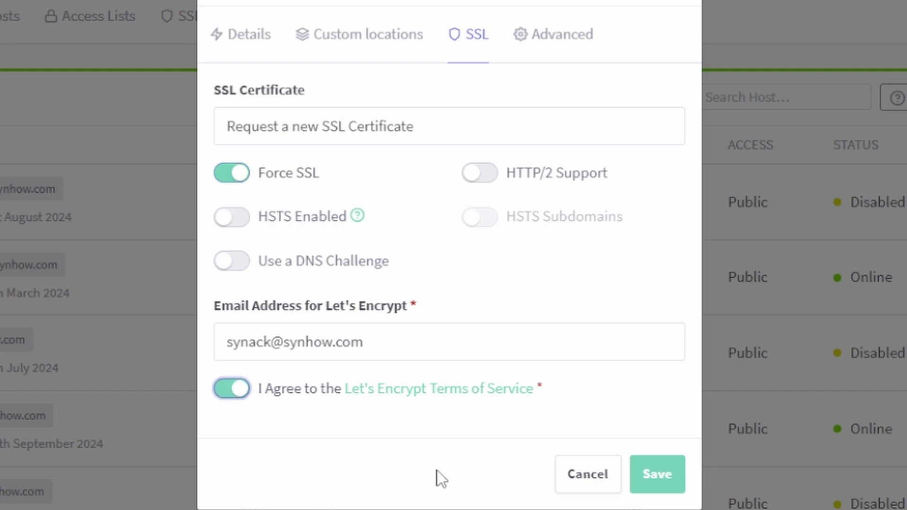
pyautogui.click(657, 488)
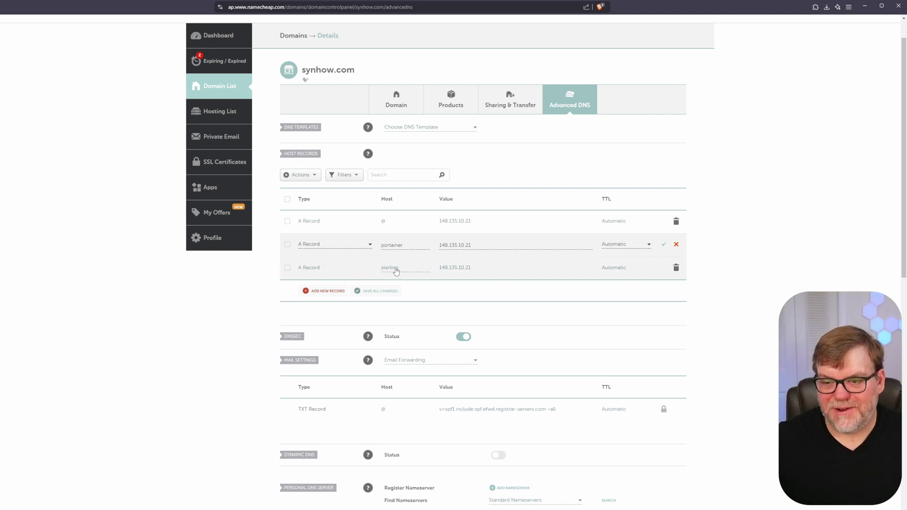
# Change the A record host from sterling to stirling and save all DNS changes
pyautogui.click(396, 267)
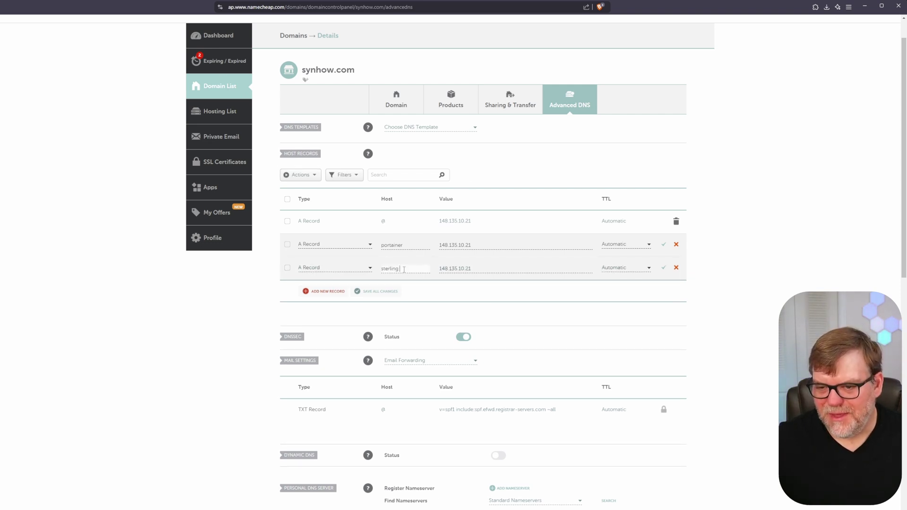
pyautogui.press('BackSpace')
pyautogui.press('BackSpace')
pyautogui.press('BackSpace')
pyautogui.press('BackSpace')
pyautogui.press('BackSpace')
pyautogui.press('BackSpace')
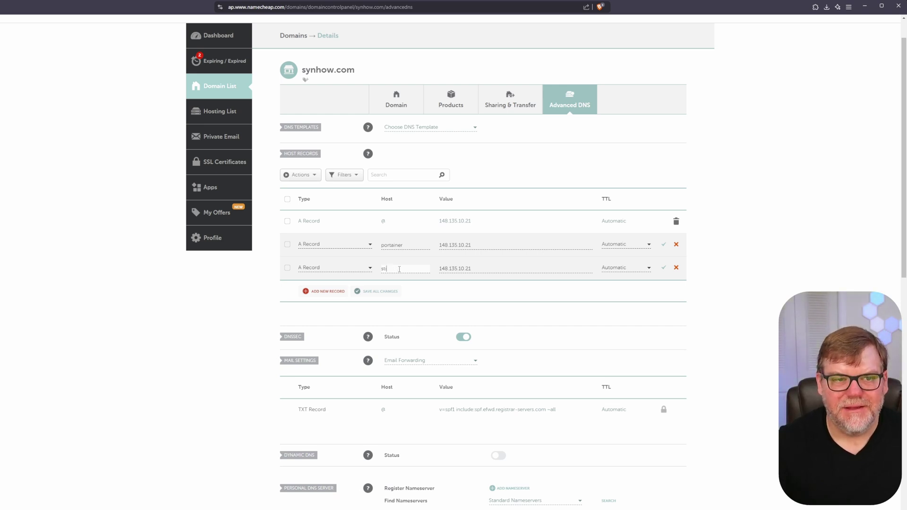
pyautogui.write('irling')
pyautogui.doubleClick(399, 269)
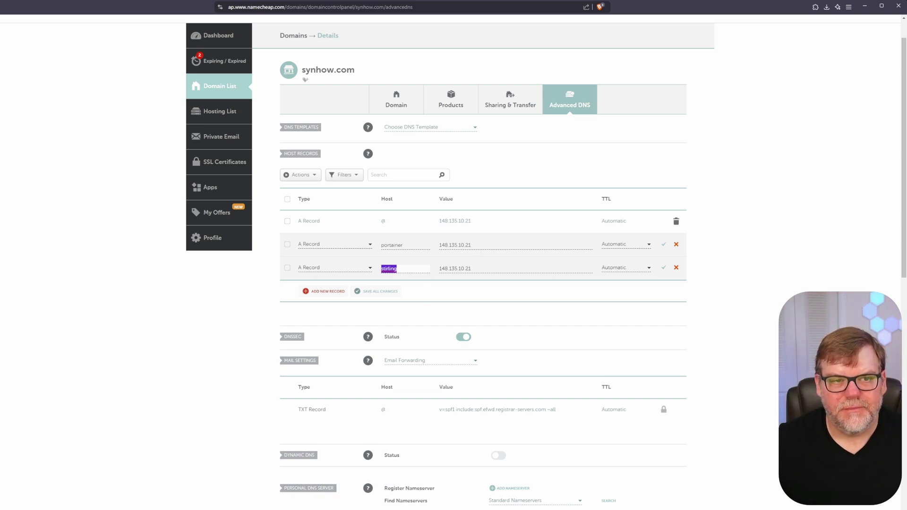
pyautogui.click(393, 286)
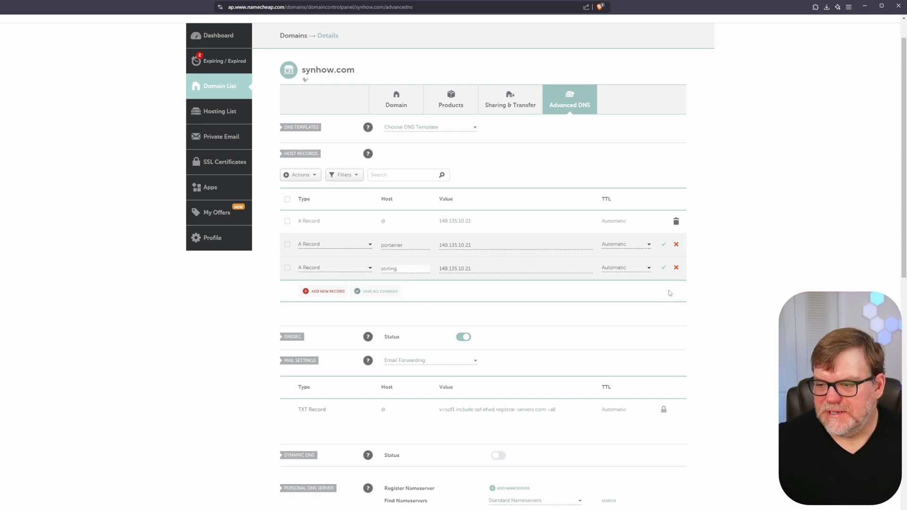
pyautogui.click(378, 291)
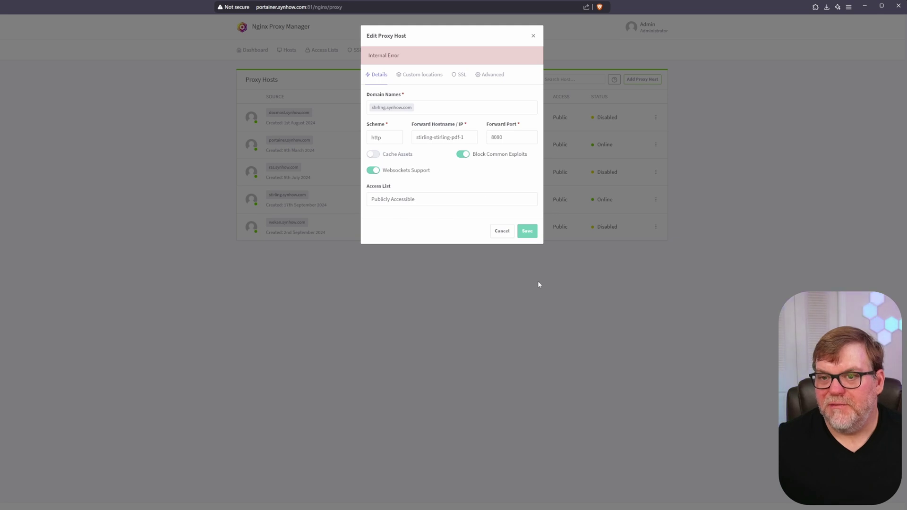
# Re-save the stirling.synhow.com proxy host with its Let's Encrypt SSL settings
pyautogui.click(458, 81)
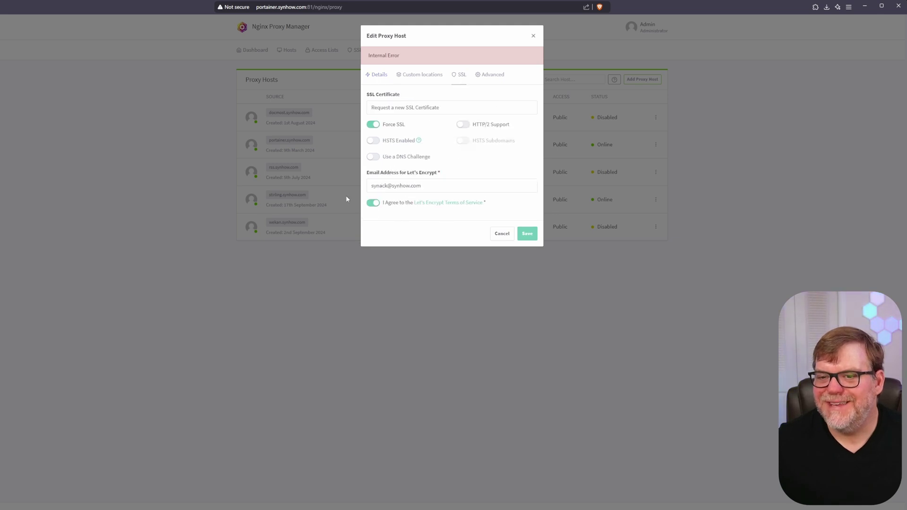
pyautogui.click(529, 235)
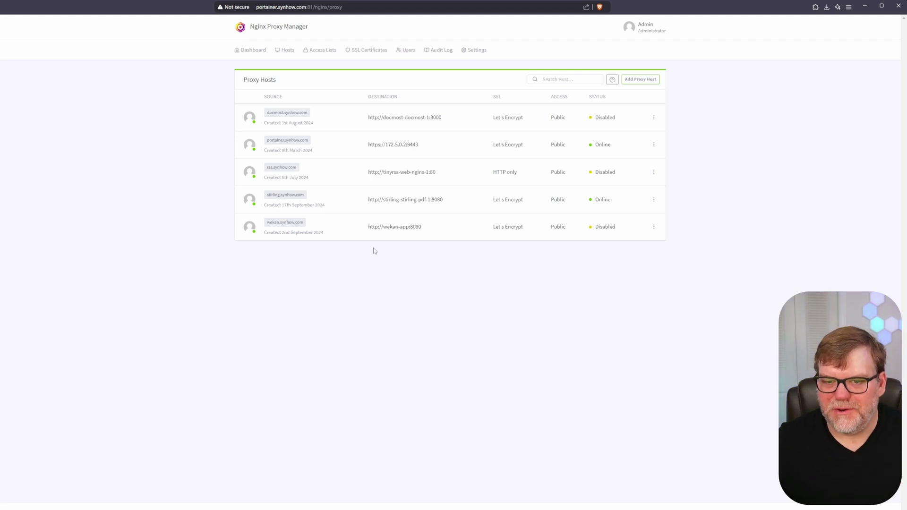
# Sign in at stirling.synhow.com with the admin username and password, declining the browser's save-password offer
pyautogui.click(285, 196)
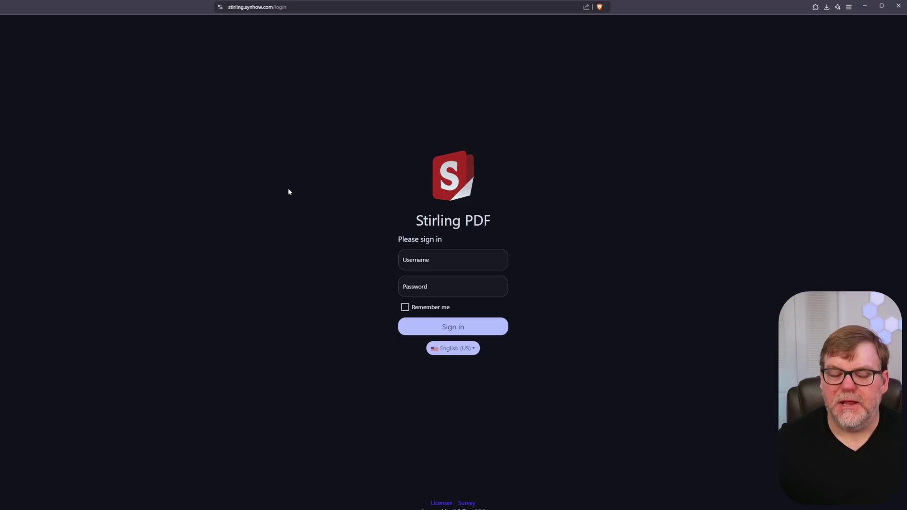
pyautogui.click(470, 260)
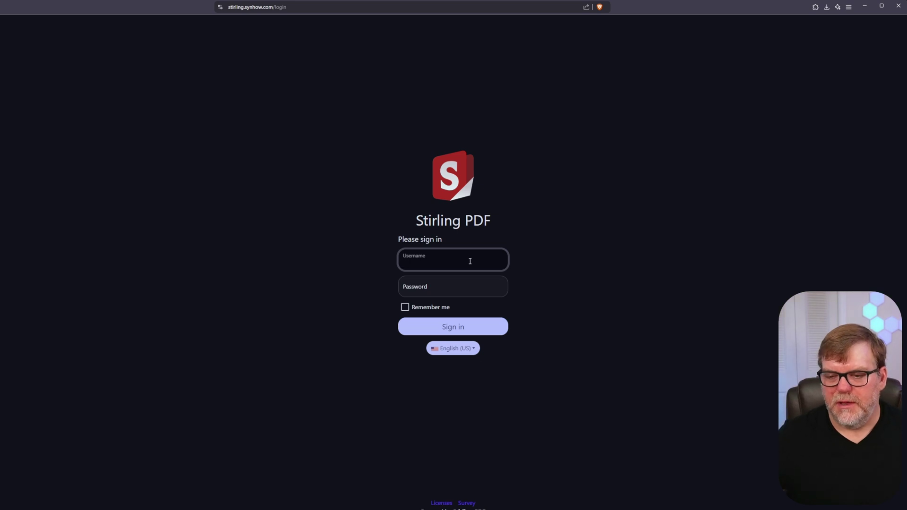
pyautogui.write('synack')
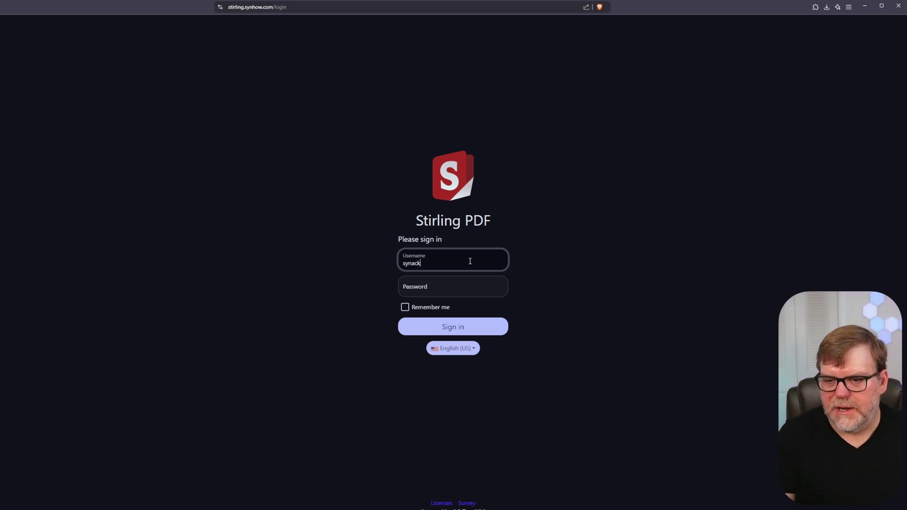
pyautogui.press('Tab')
pyautogui.write('•••••••')
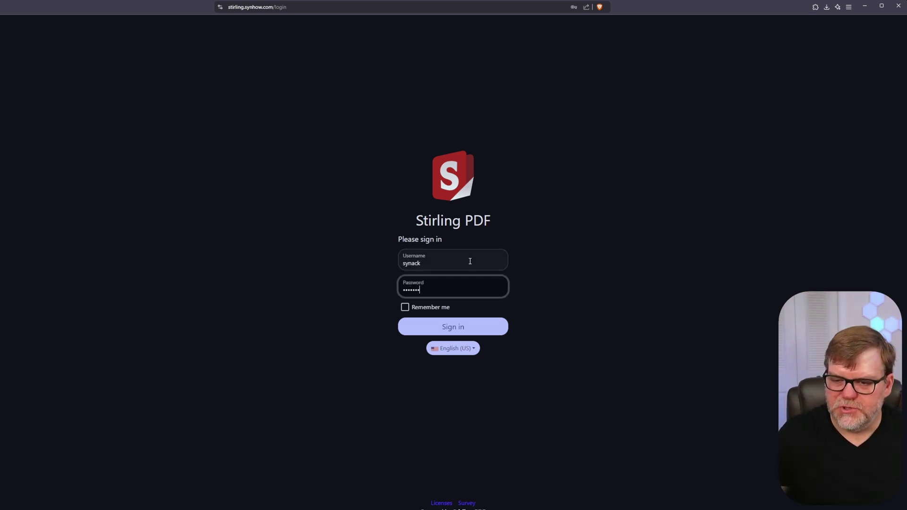
pyautogui.click(452, 327)
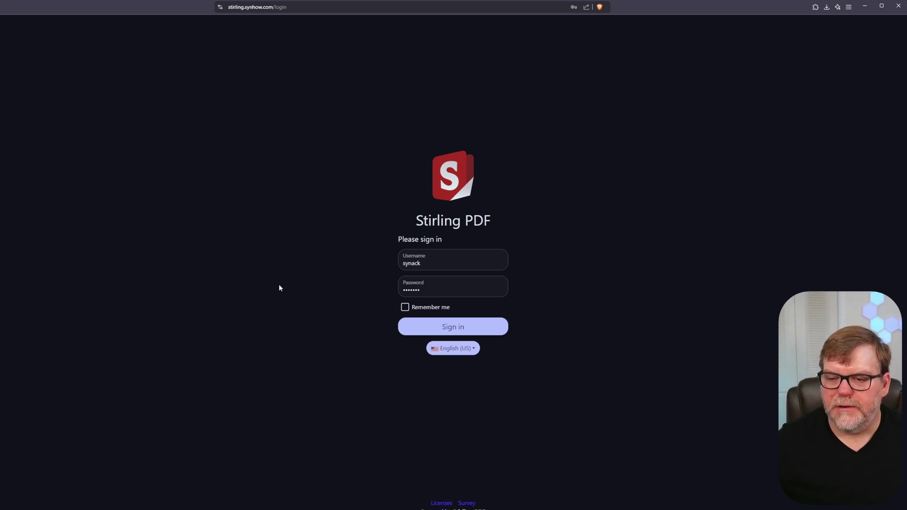
pyautogui.click(491, 325)
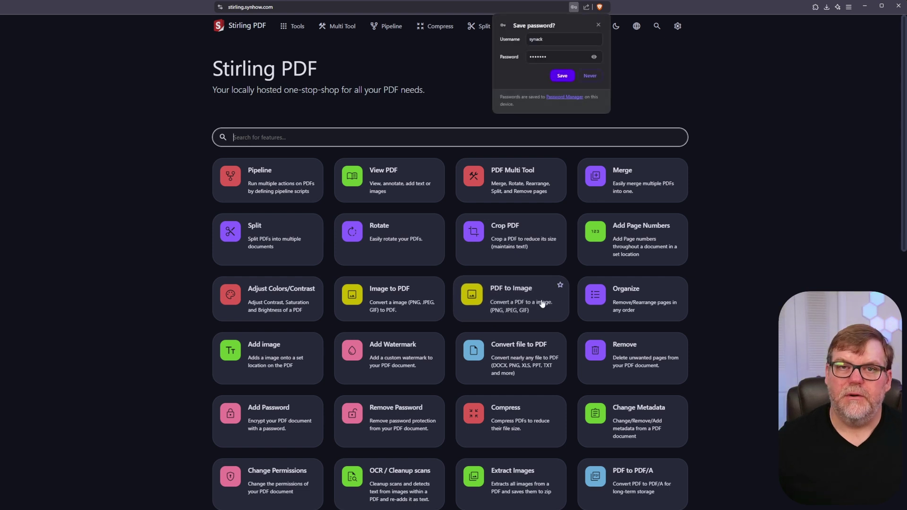
pyautogui.click(590, 76)
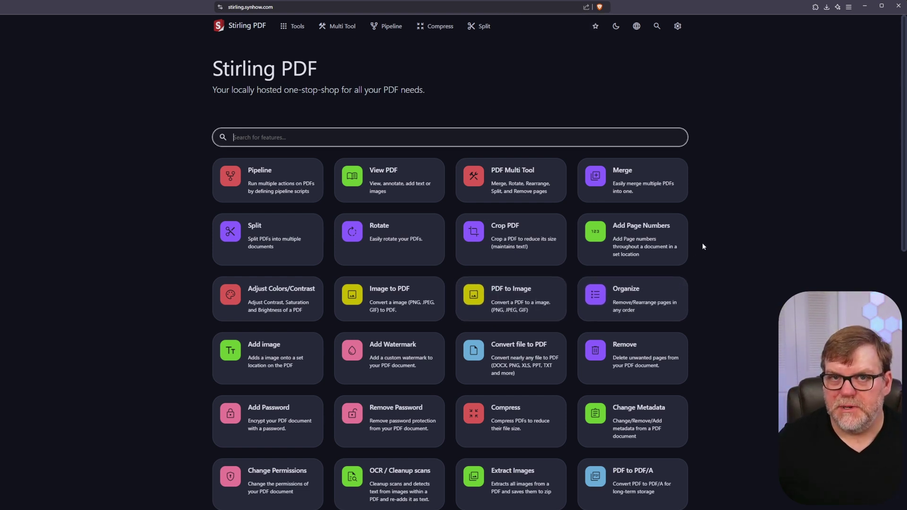
# Go from Account Settings to 'Admin Settings - View and Add Users' to list the users
pyautogui.click(677, 26)
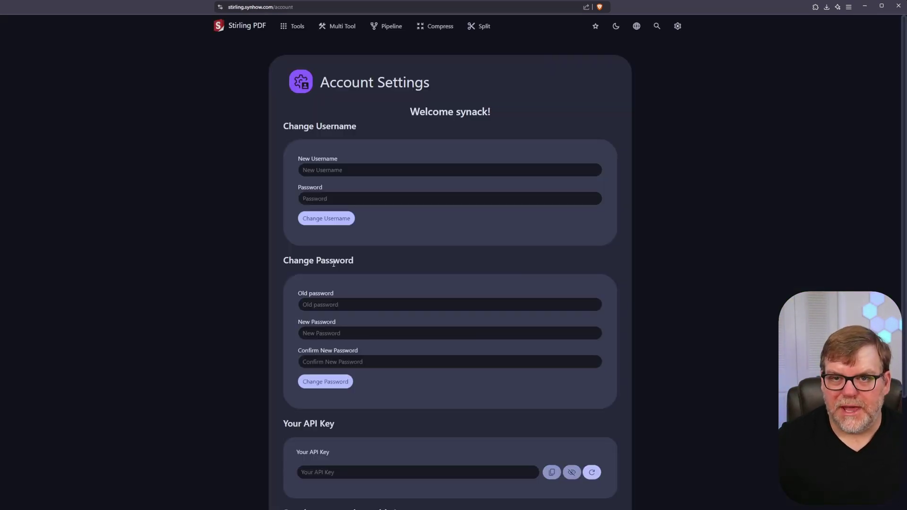
pyautogui.scroll(-3, 409, 359)
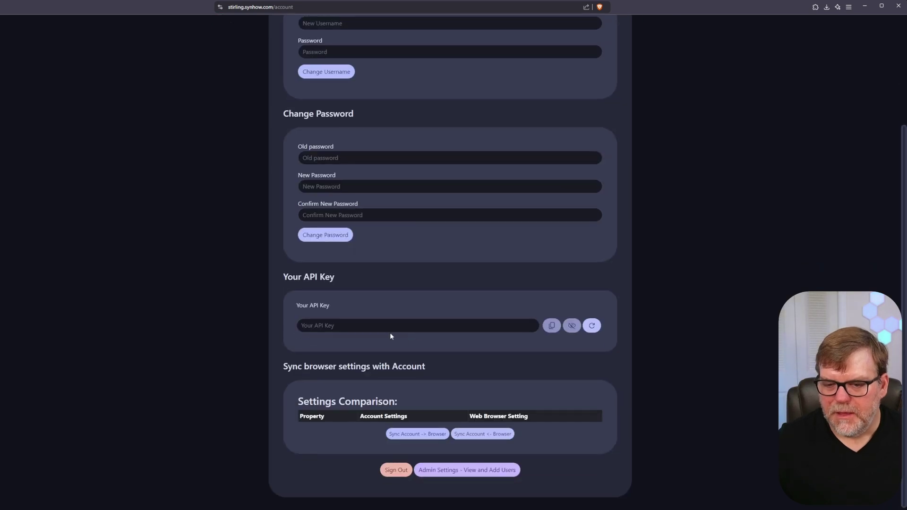
pyautogui.scroll(-1, 390, 335)
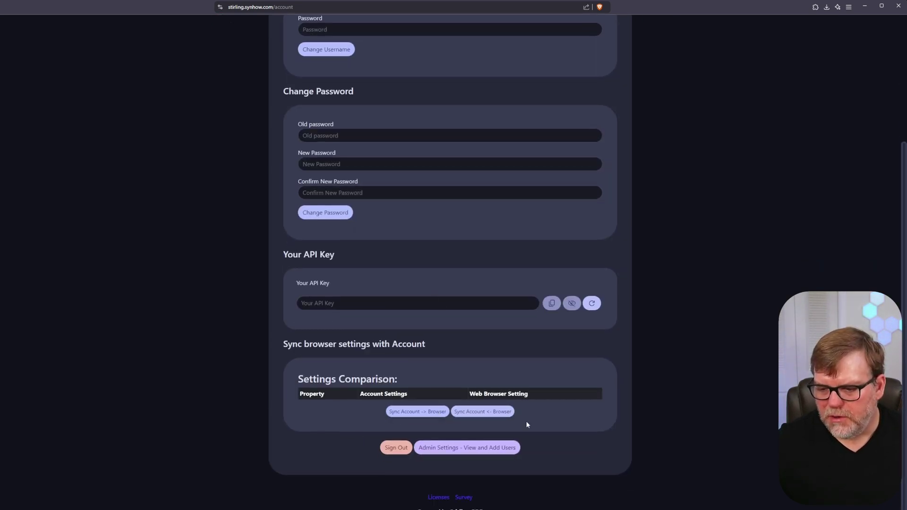
pyautogui.click(452, 447)
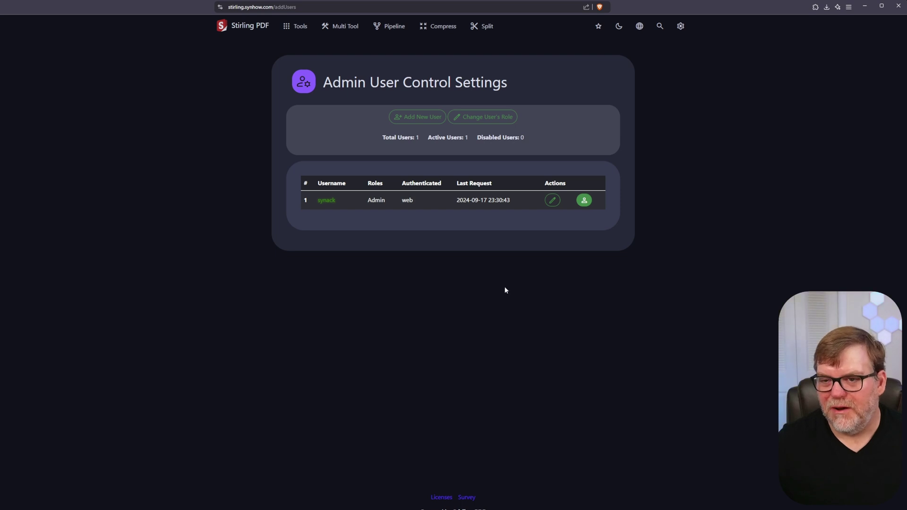
# Add a user with username and password, role User, WEB authentication, and forced password change
pyautogui.click(418, 119)
pyautogui.click(398, 229)
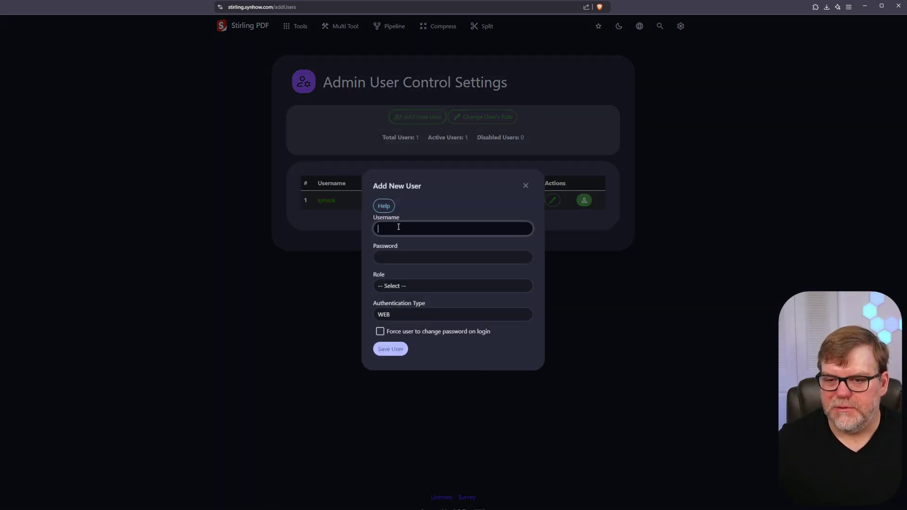
pyautogui.write('bob')
pyautogui.press('Tab')
pyautogui.write('••••')
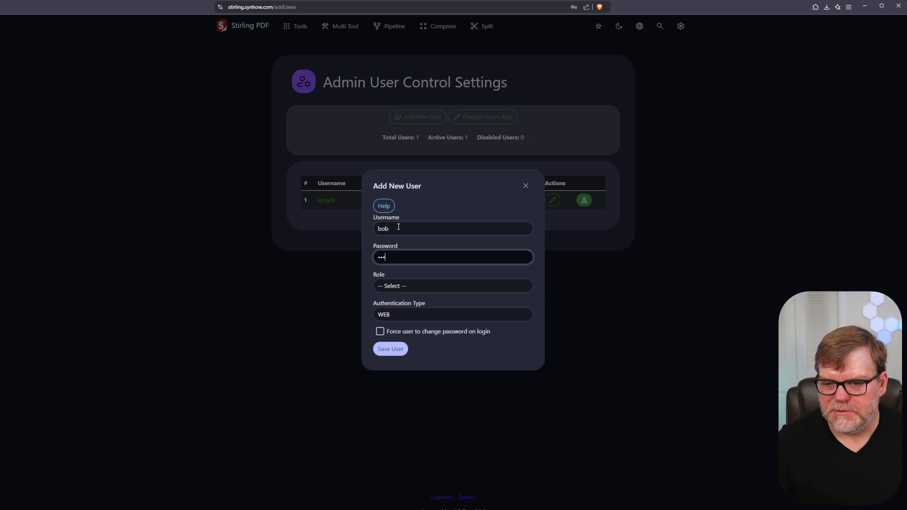
pyautogui.click(429, 286)
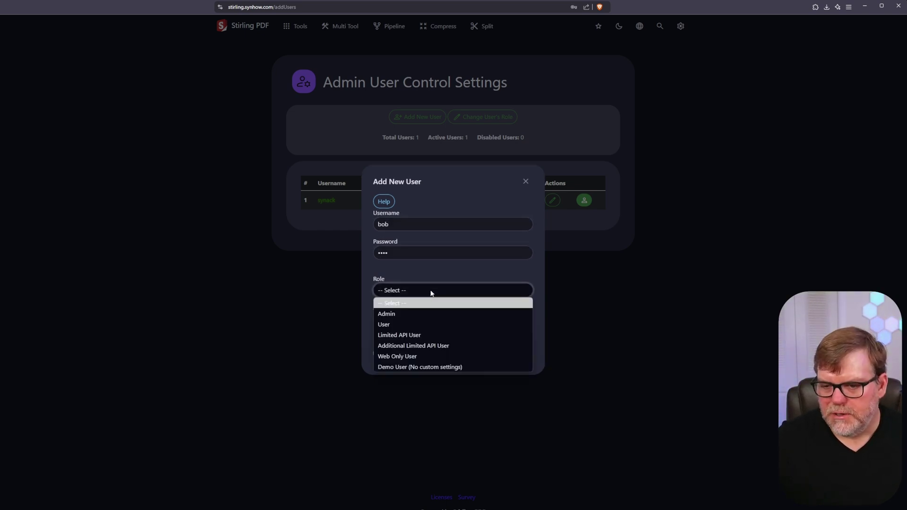
pyautogui.click(414, 328)
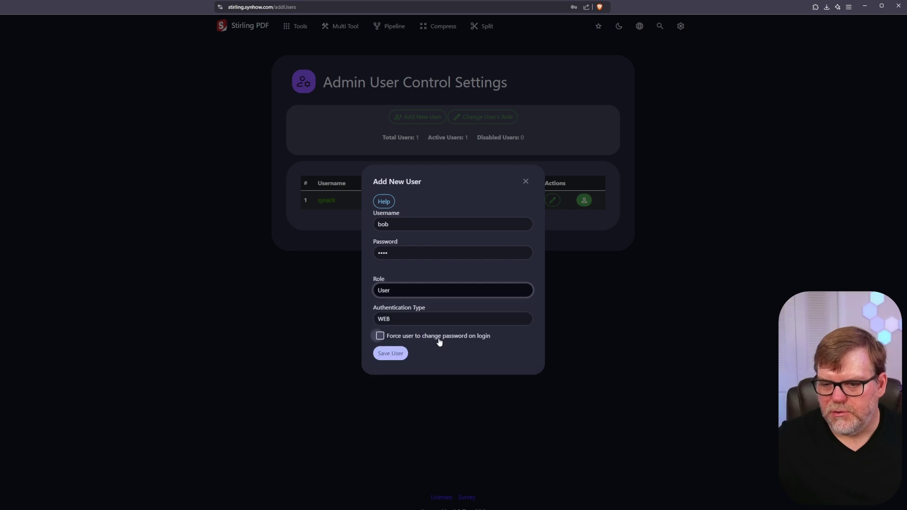
pyautogui.click(409, 319)
pyautogui.click(414, 317)
pyautogui.click(379, 336)
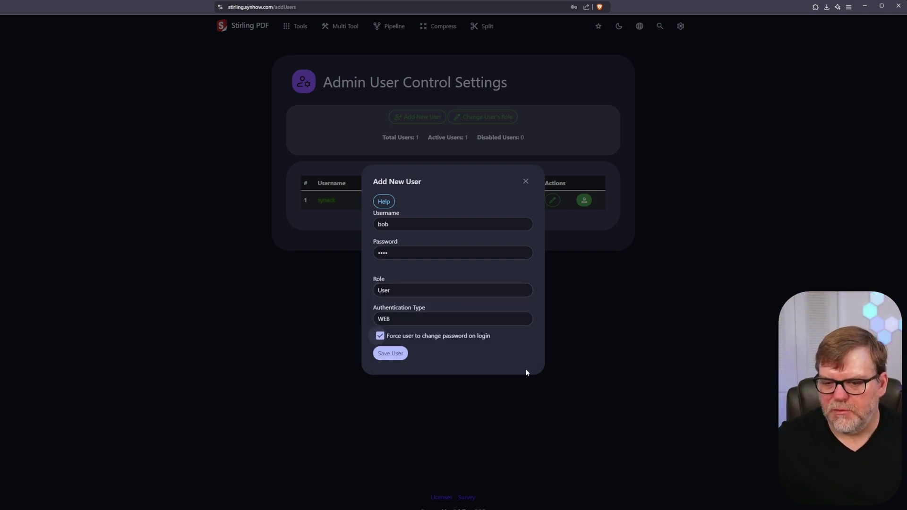
pyautogui.click(392, 354)
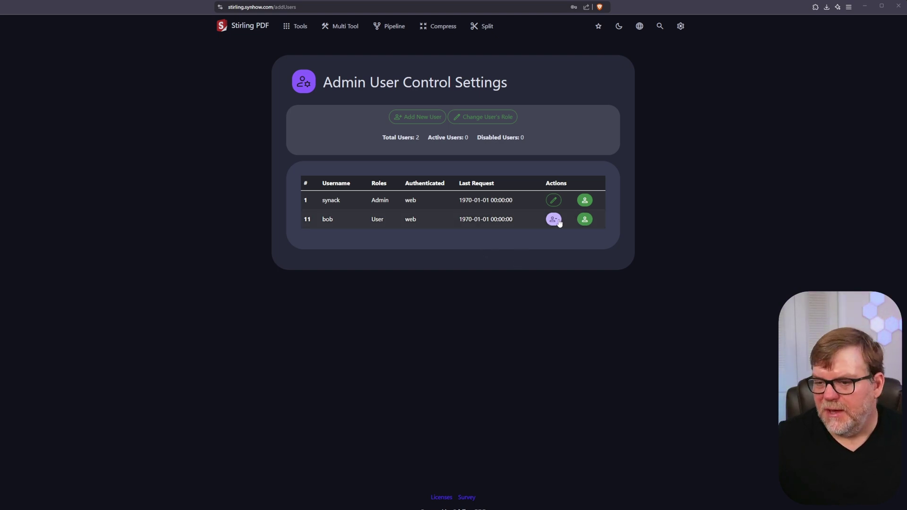
# Cancel disabling the new user, then delete it and confirm with OK
pyautogui.click(586, 223)
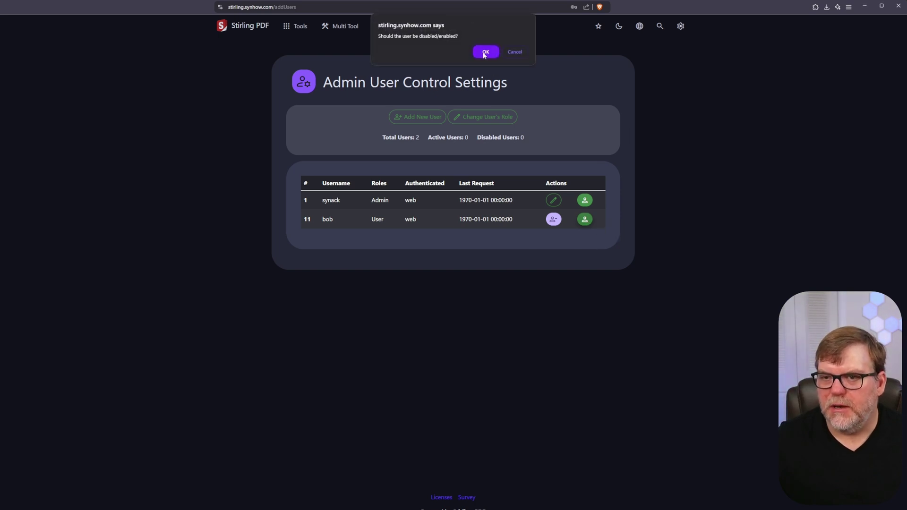
pyautogui.click(511, 52)
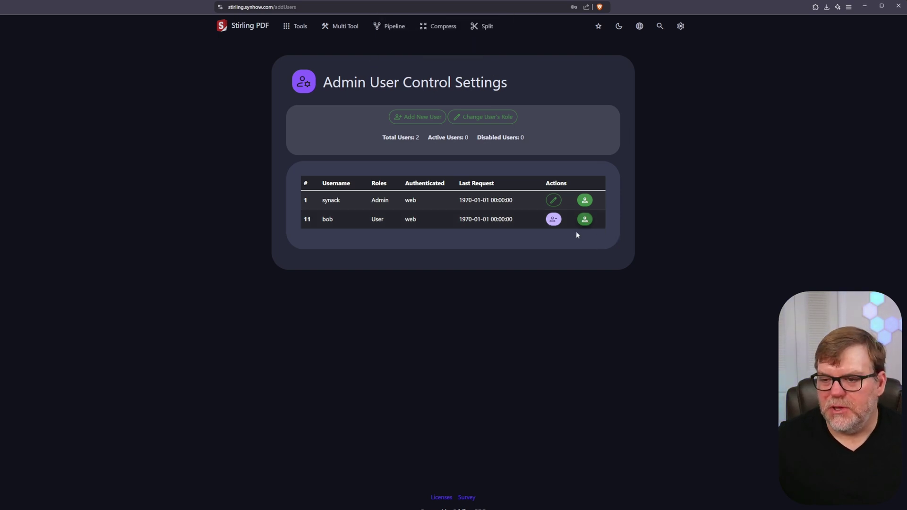
pyautogui.click(553, 220)
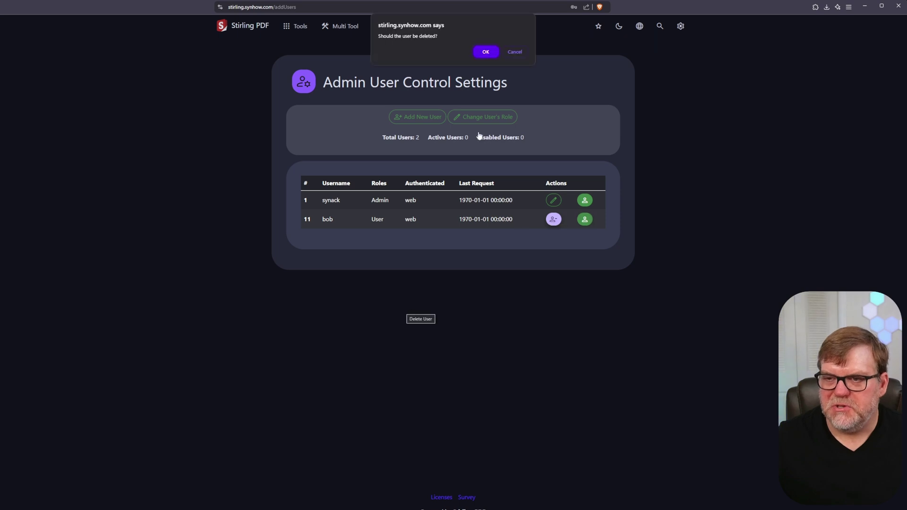
pyautogui.click(485, 52)
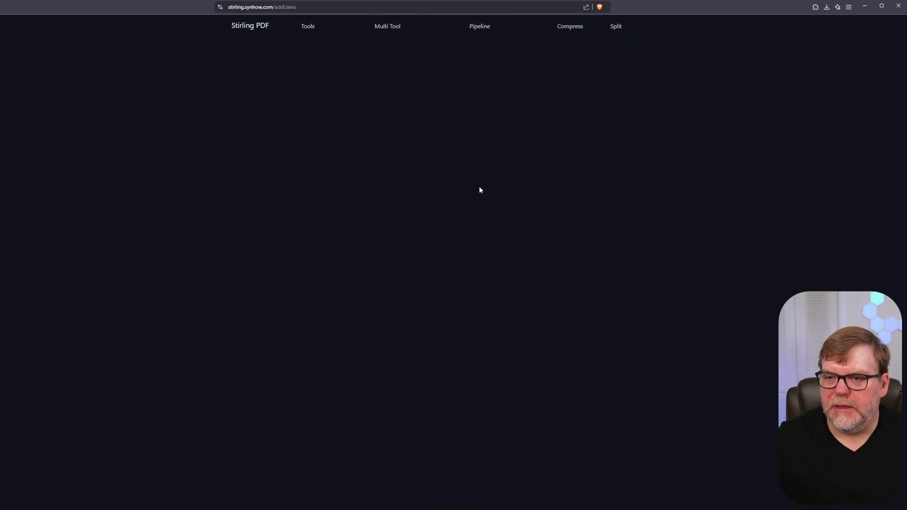
# Open the Change User's Role form, check the user list, and close it unchanged
pyautogui.click(482, 122)
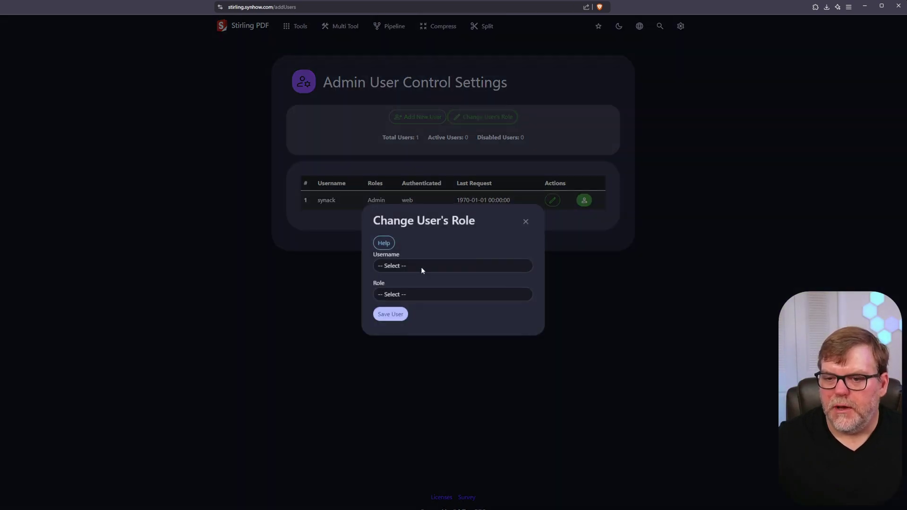
pyautogui.click(410, 269)
pyautogui.click(421, 260)
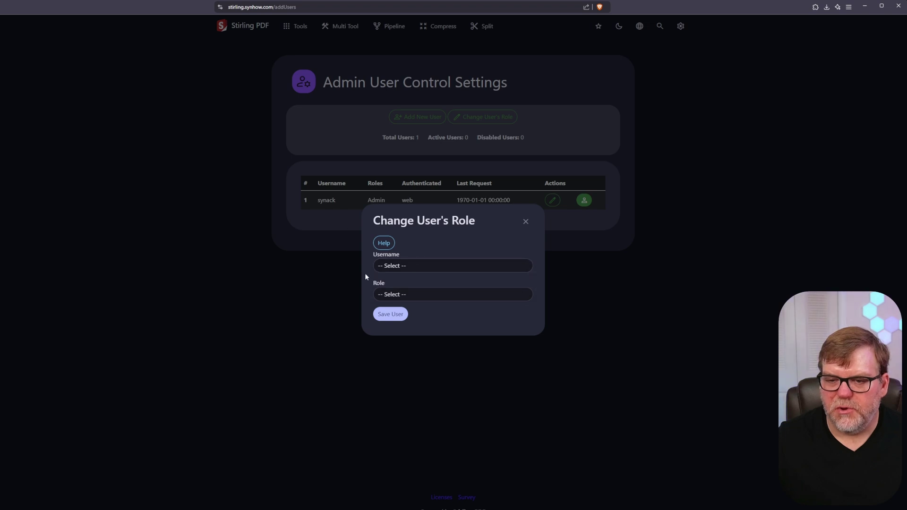
pyautogui.click(300, 307)
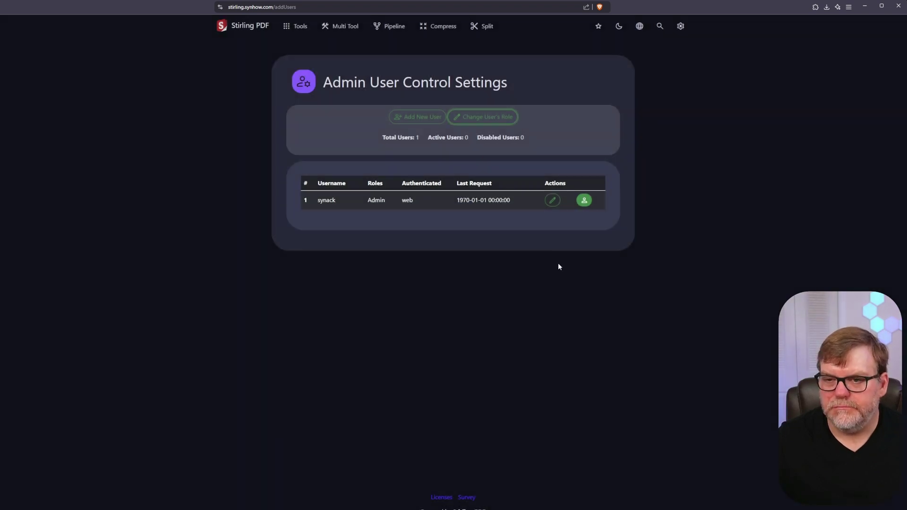